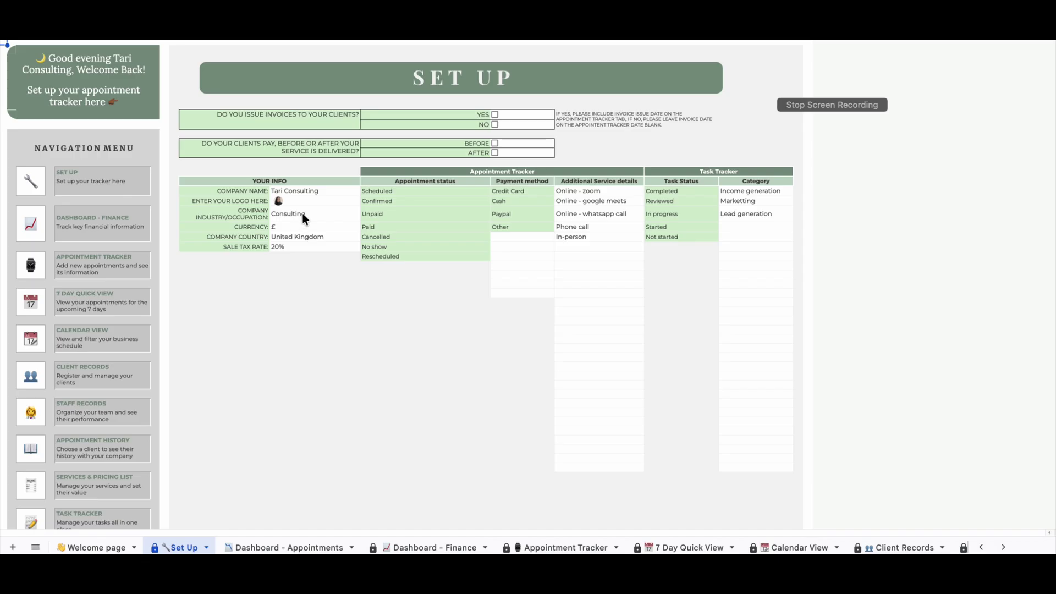
# Review the company details, payment methods, additional service details and task categories on the Set Up sheet
pyautogui.click(291, 227)
pyautogui.click(295, 238)
pyautogui.click(284, 246)
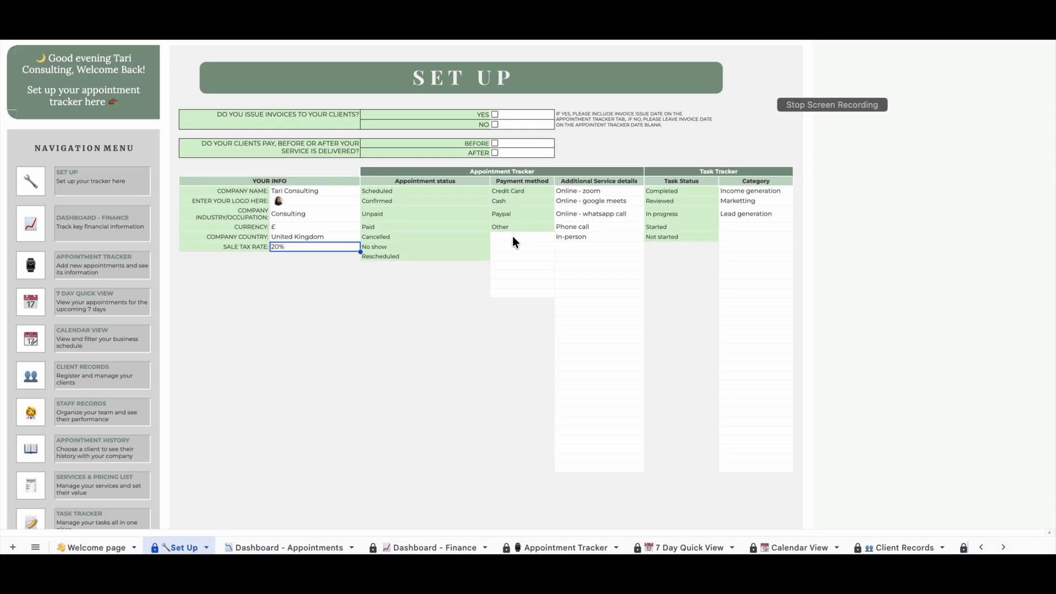
pyautogui.moveTo(513, 236); pyautogui.dragTo(511, 291)
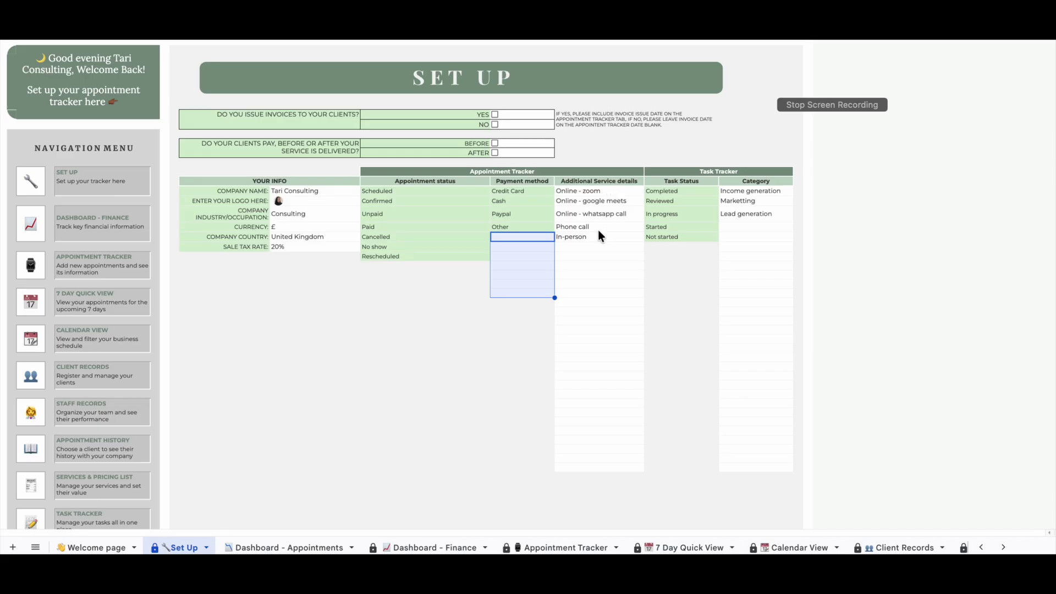
pyautogui.moveTo(593, 246); pyautogui.dragTo(593, 404)
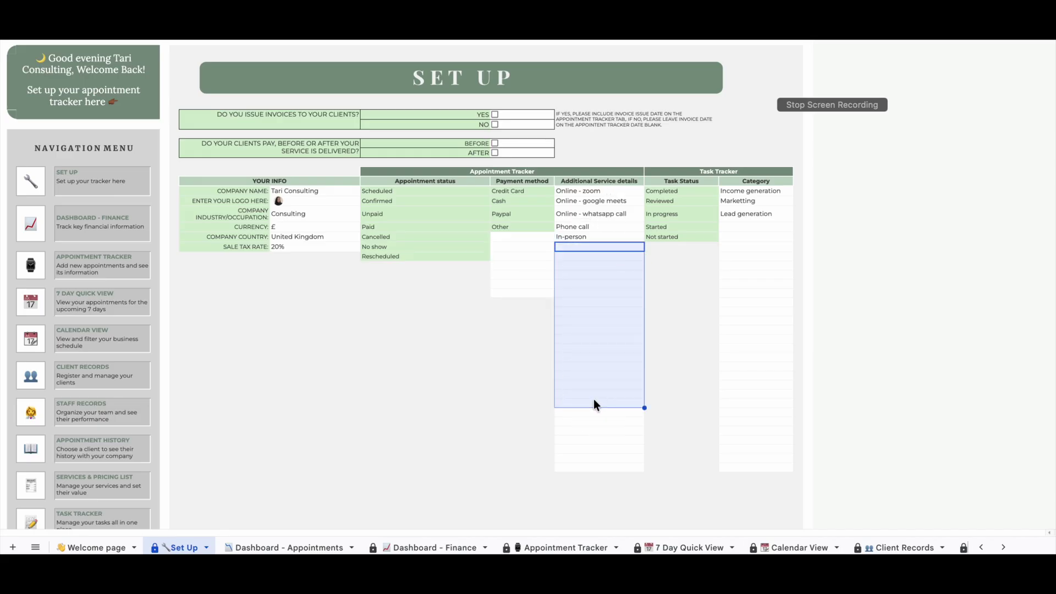
pyautogui.moveTo(598, 192); pyautogui.dragTo(595, 233)
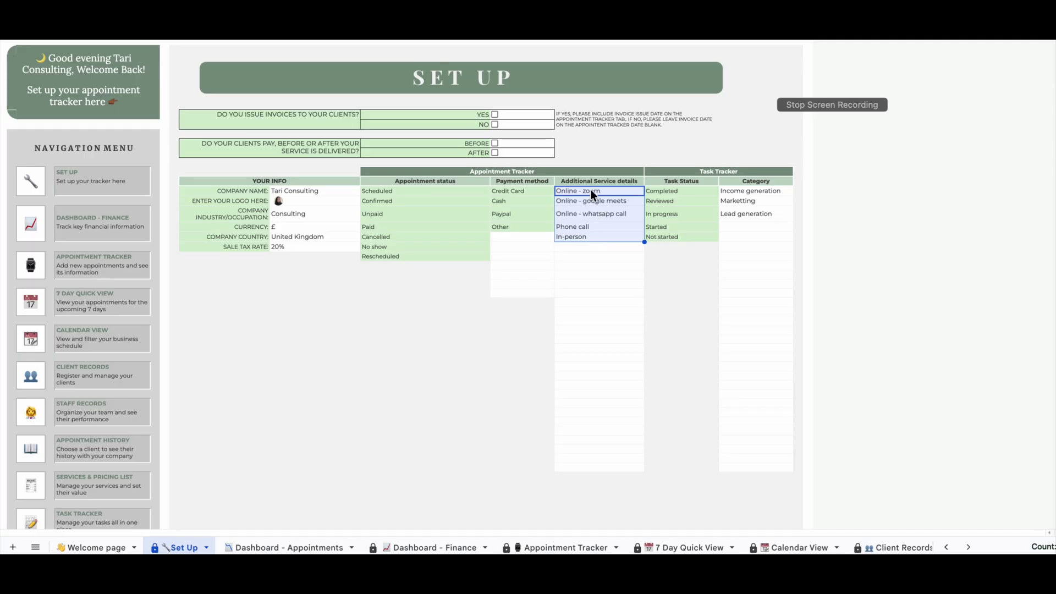
pyautogui.moveTo(590, 189); pyautogui.dragTo(589, 241)
pyautogui.click(767, 183)
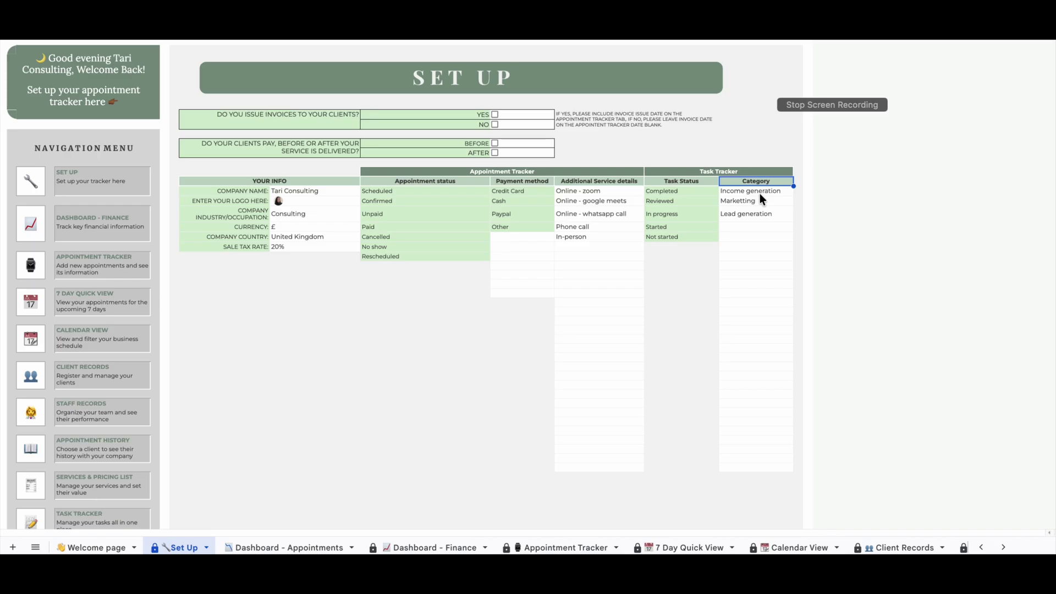
pyautogui.moveTo(758, 192); pyautogui.dragTo(755, 215)
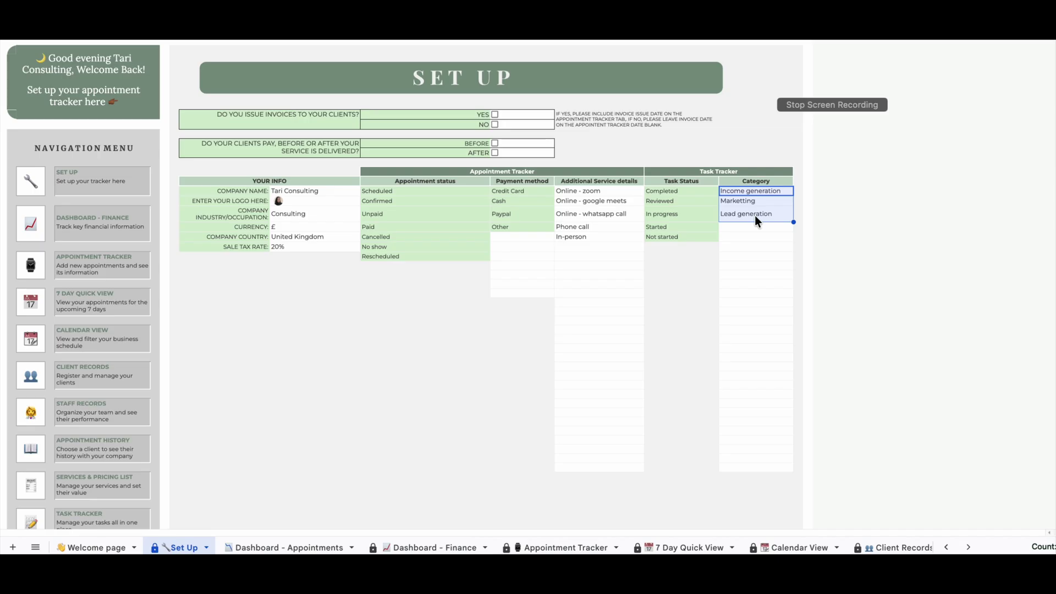
pyautogui.moveTo(754, 189); pyautogui.dragTo(751, 215)
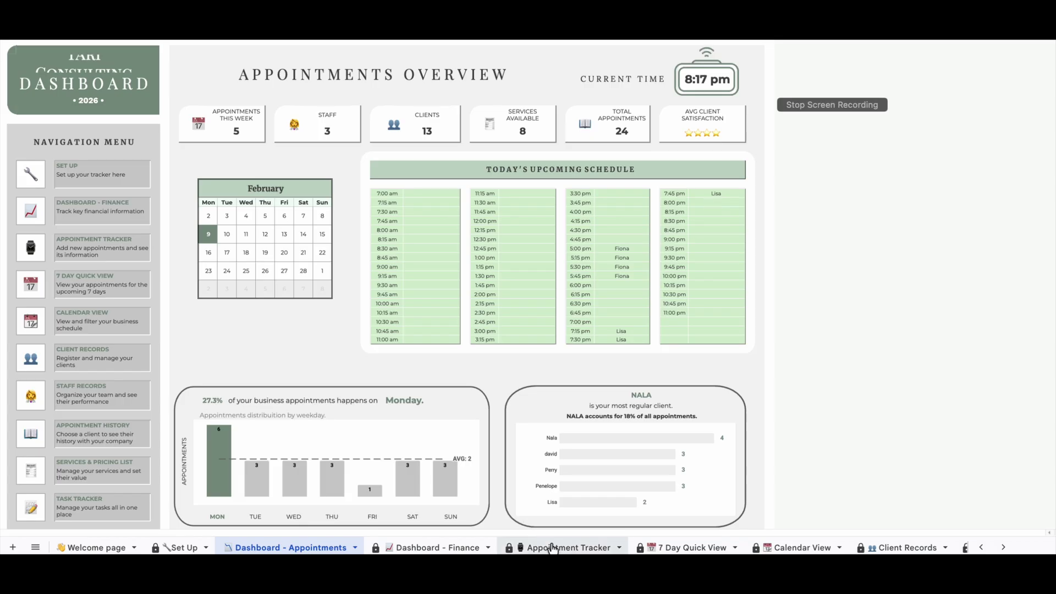
# Show the second listed staff member's details in the Staff Card on the Dashboard - Appointments sheet
pyautogui.scroll(-5, 679, 275)
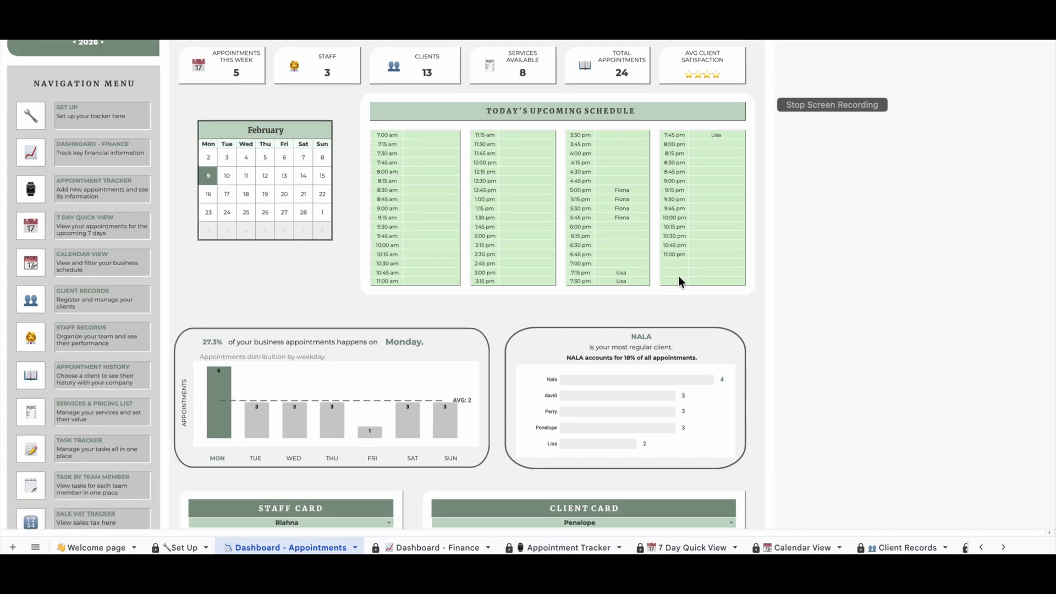
pyautogui.scroll(-2, 679, 276)
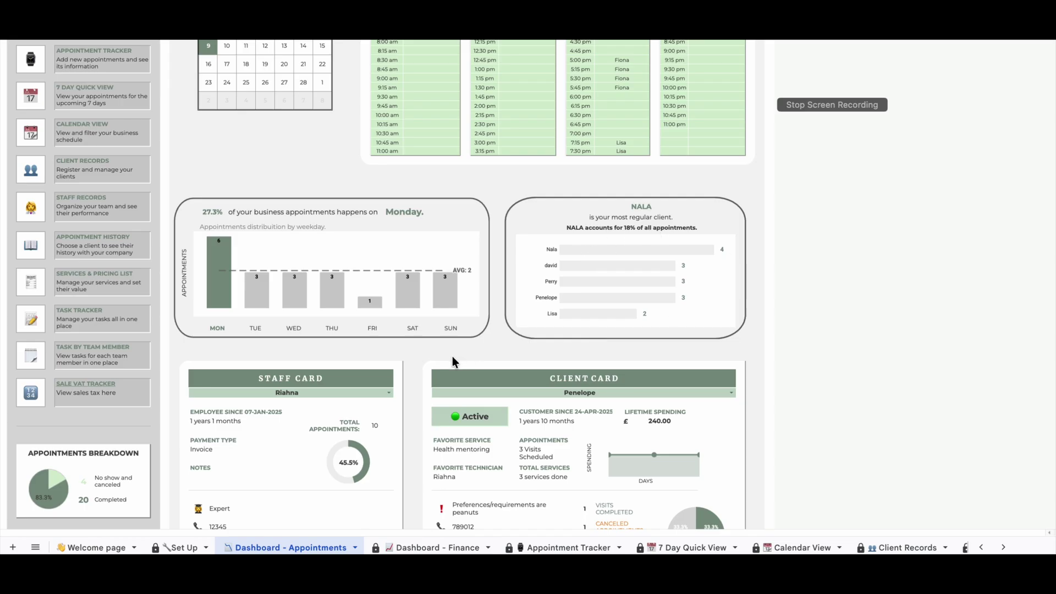
pyautogui.scroll(-5, 452, 358)
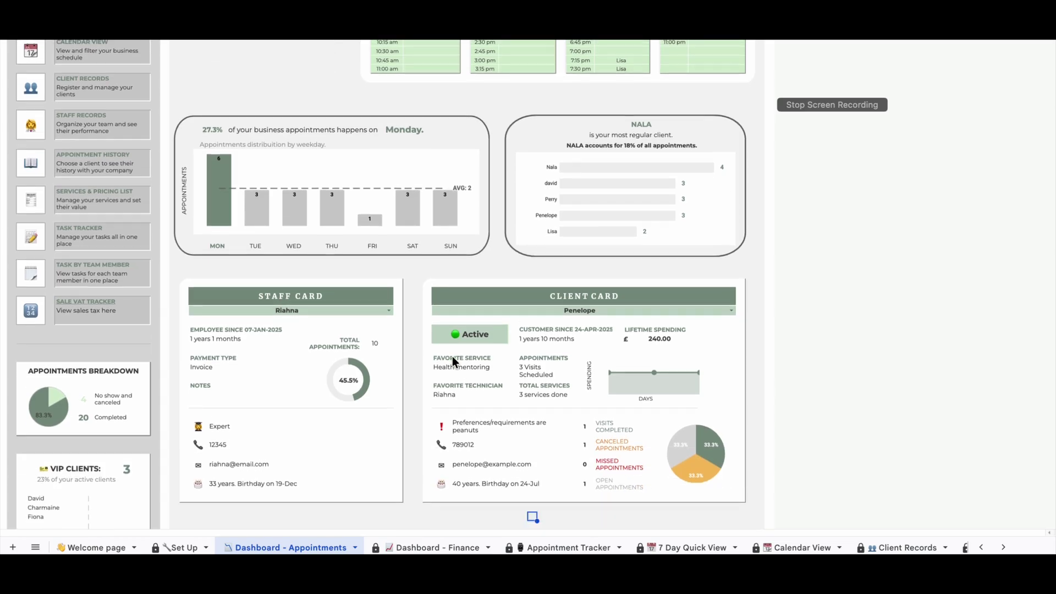
pyautogui.scroll(-3, 453, 359)
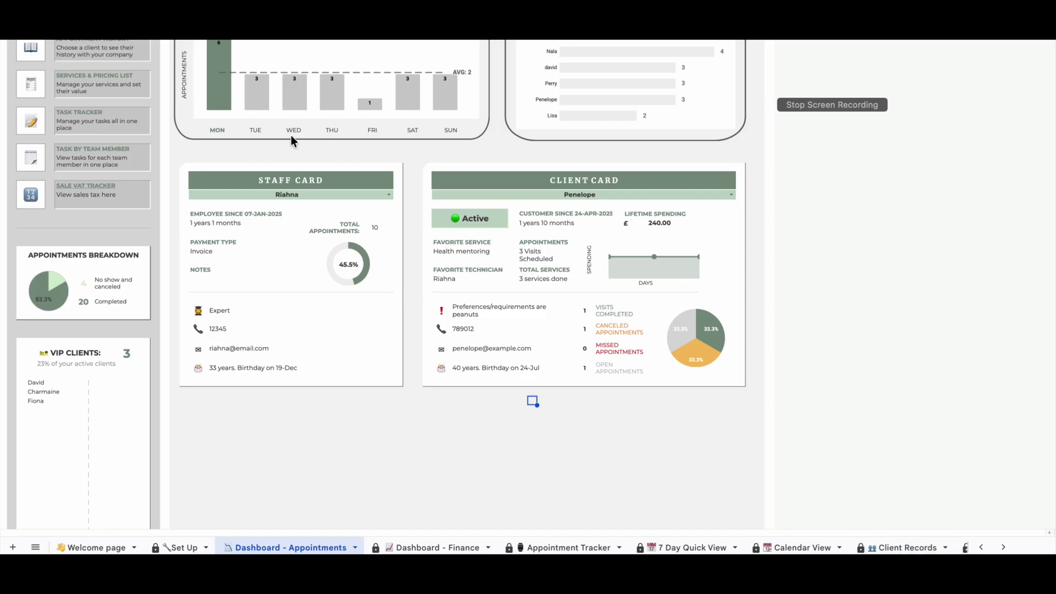
pyautogui.click(389, 195)
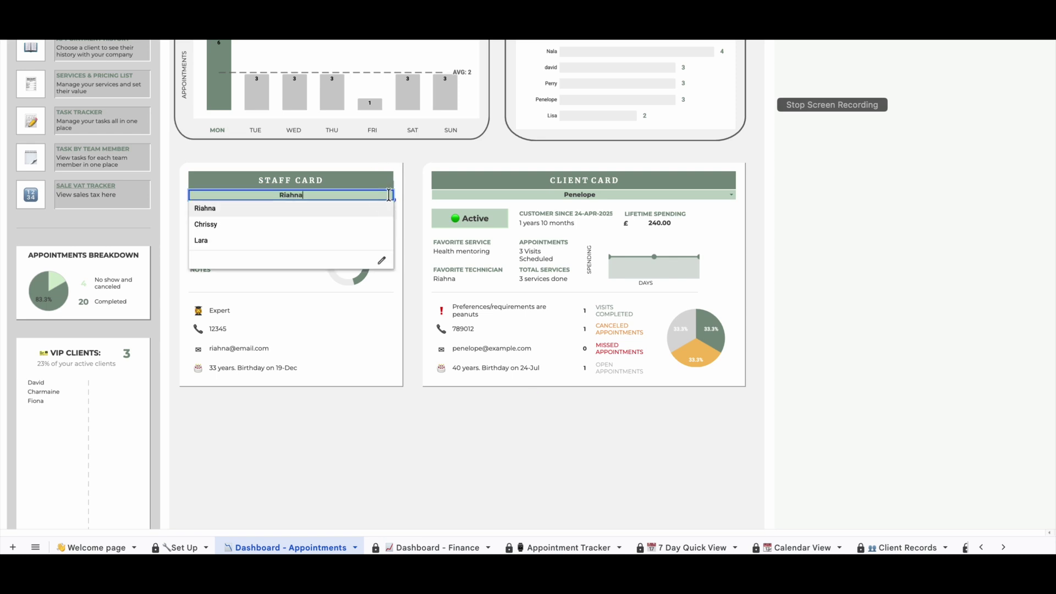
pyautogui.click(334, 225)
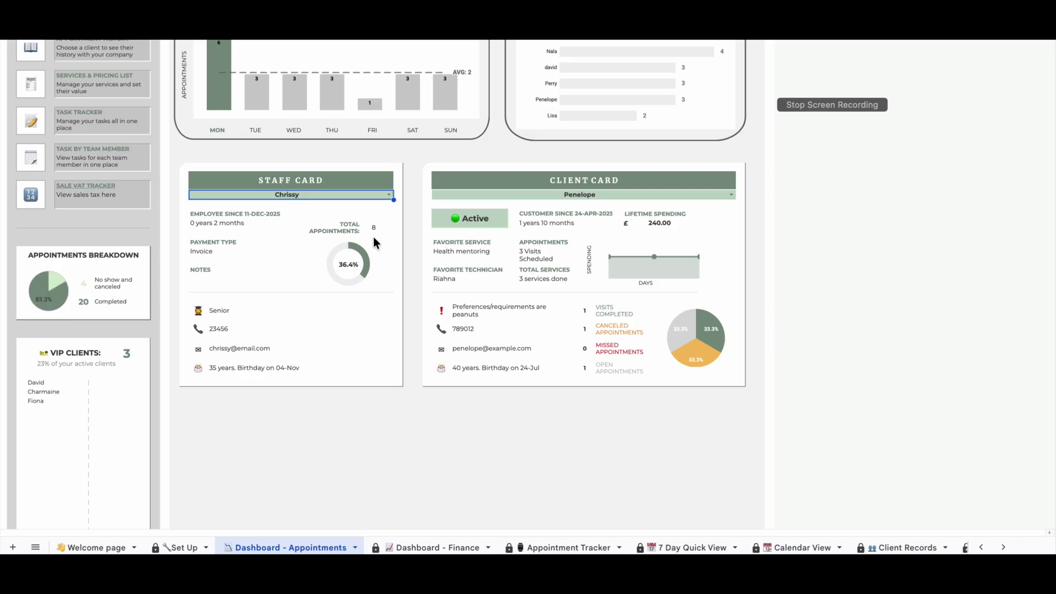
# Switch the Staff Card back to the first listed staff member
pyautogui.click(389, 194)
pyautogui.click(341, 216)
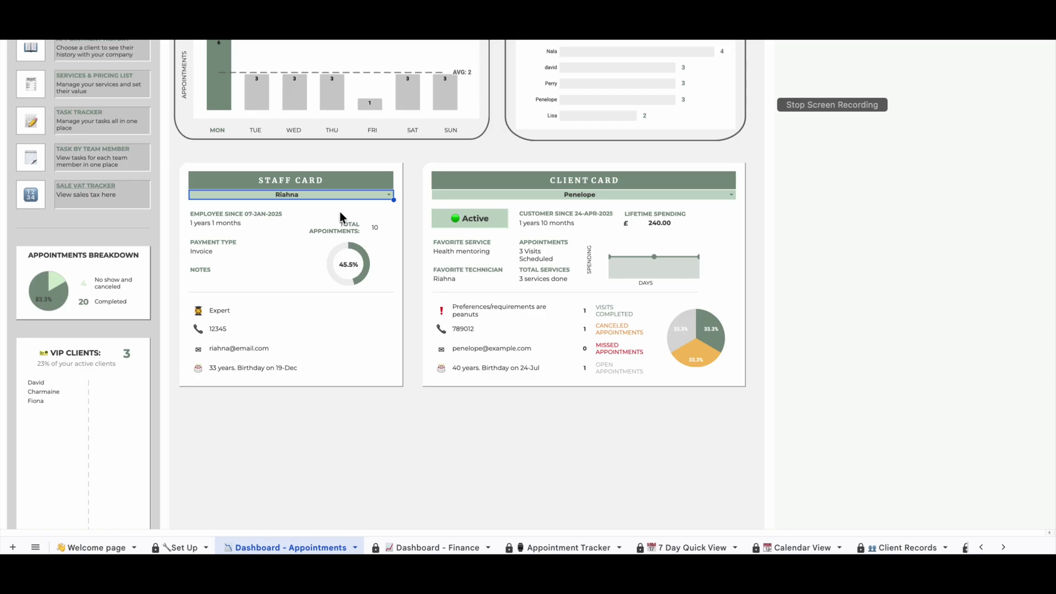
pyautogui.click(388, 196)
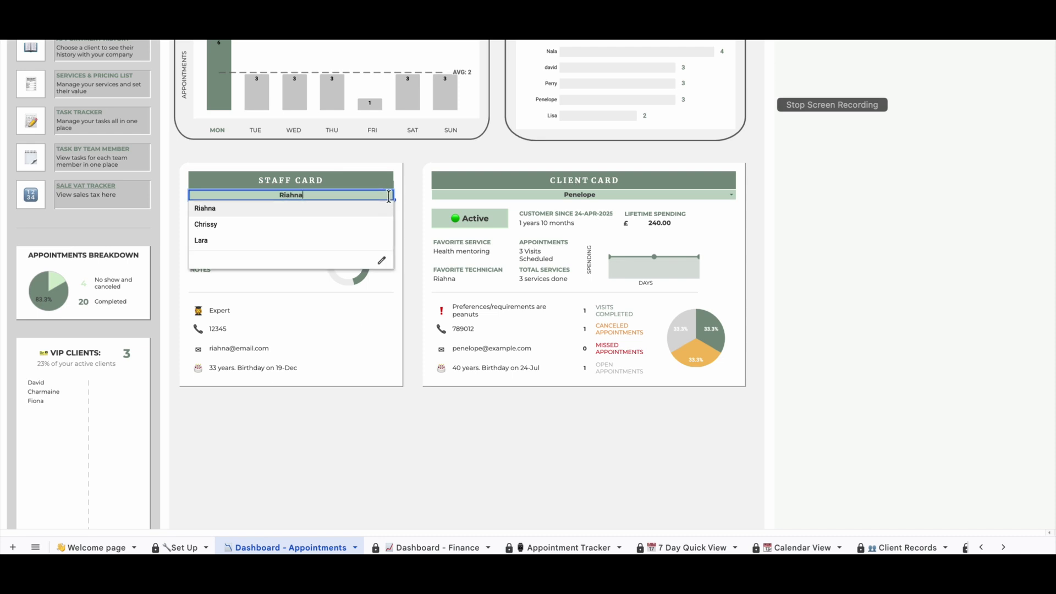
pyautogui.click(385, 181)
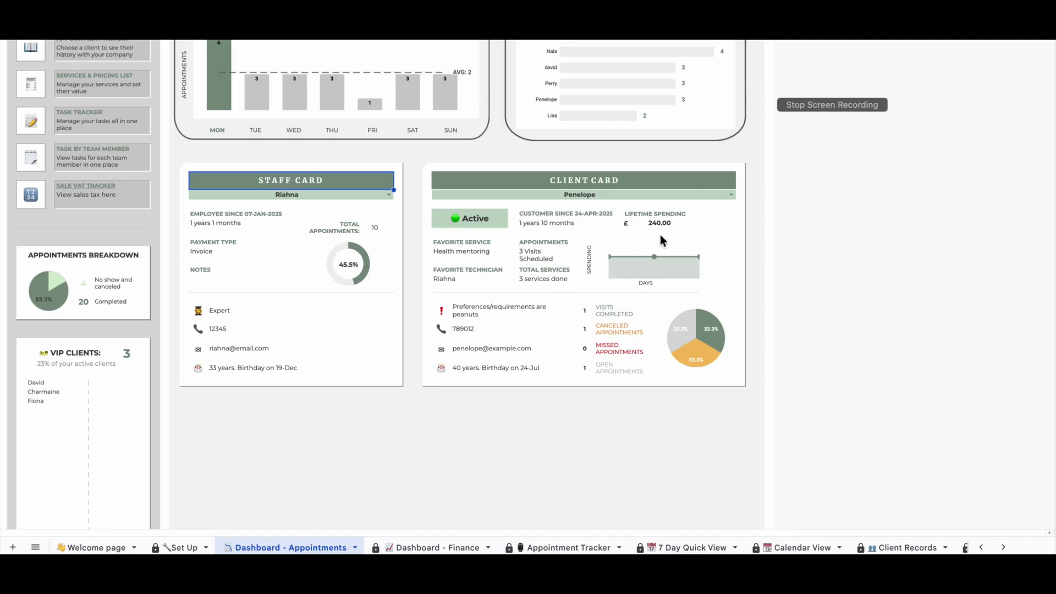
# Show the first listed client's details in the Client Card
pyautogui.click(731, 195)
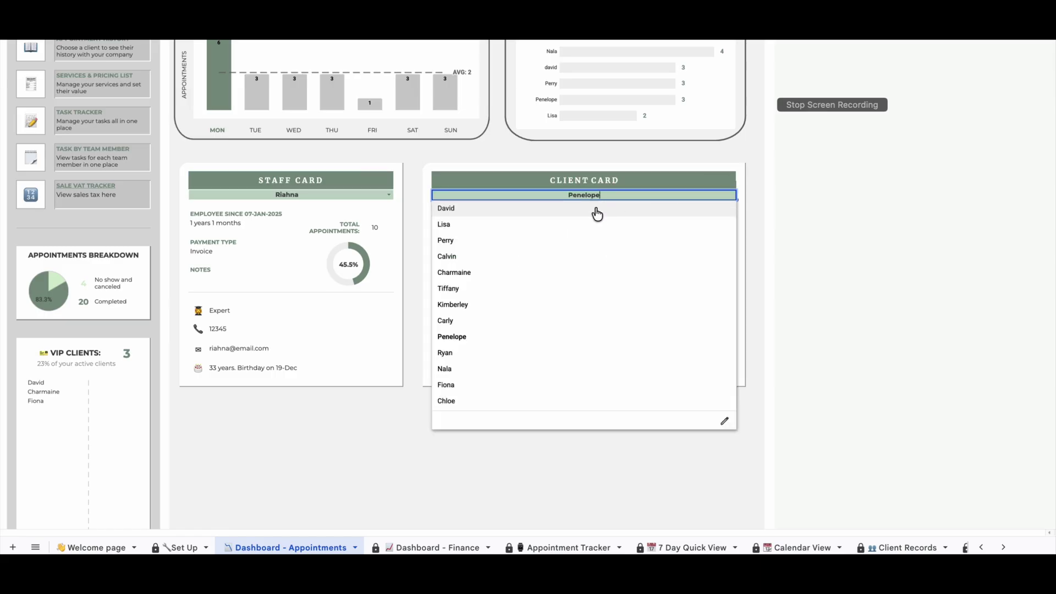
pyautogui.click(598, 209)
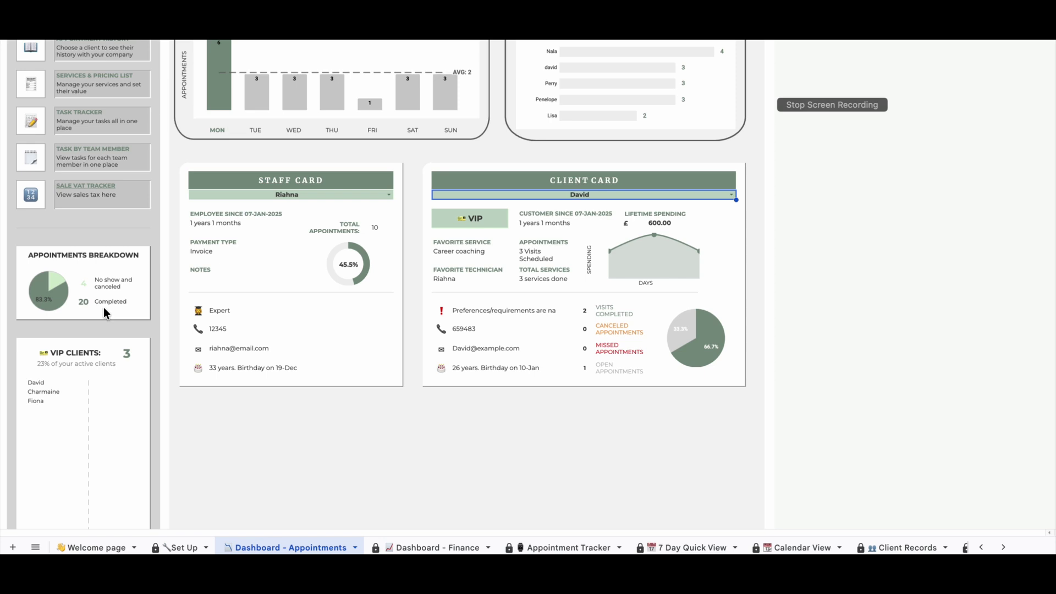
# Examine the appointments overview, the appointments breakdown and the VIP clients list on the appointments dashboard
pyautogui.scroll(10, 122, 290)
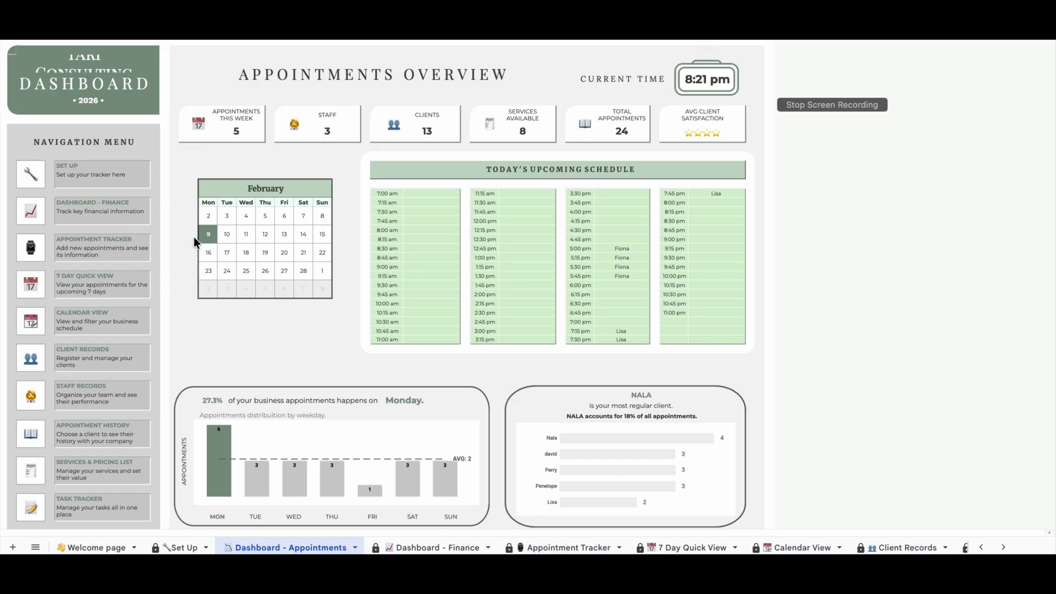
pyautogui.scroll(-4, 194, 236)
pyautogui.scroll(-6, 194, 236)
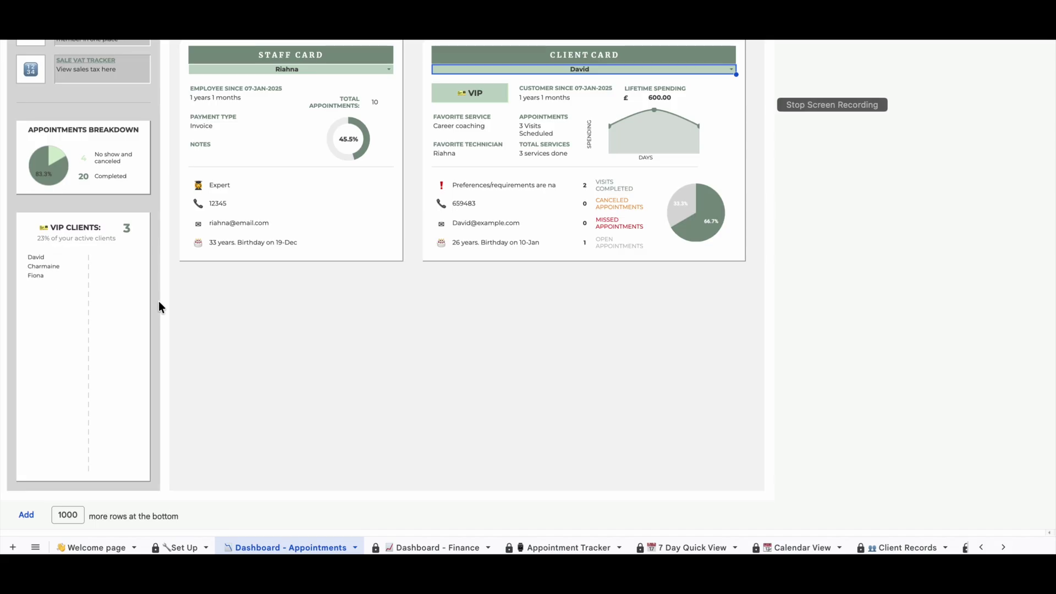
pyautogui.scroll(5, 464, 263)
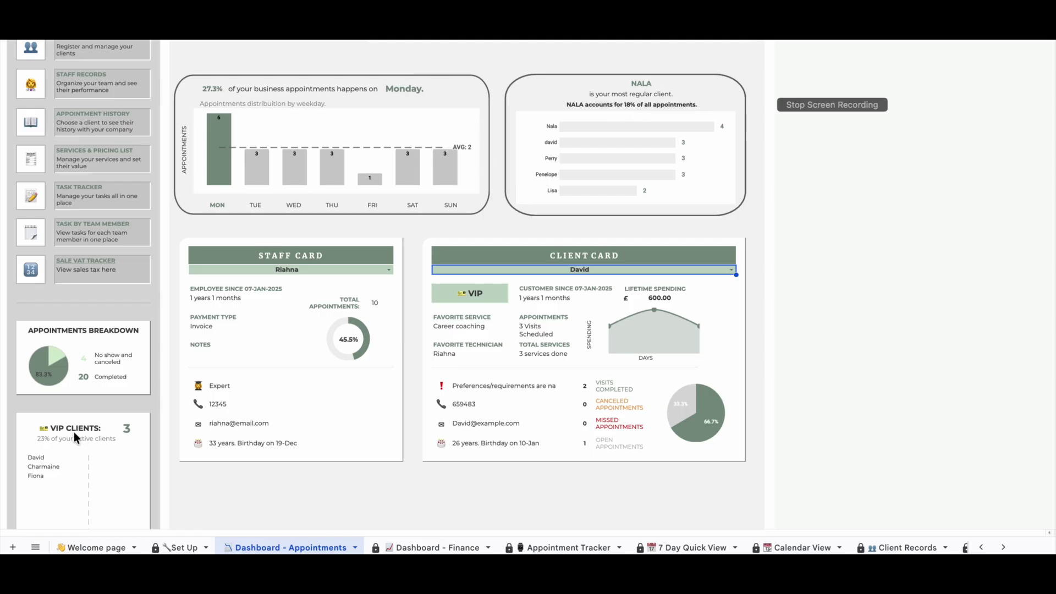
pyautogui.scroll(-3, 132, 428)
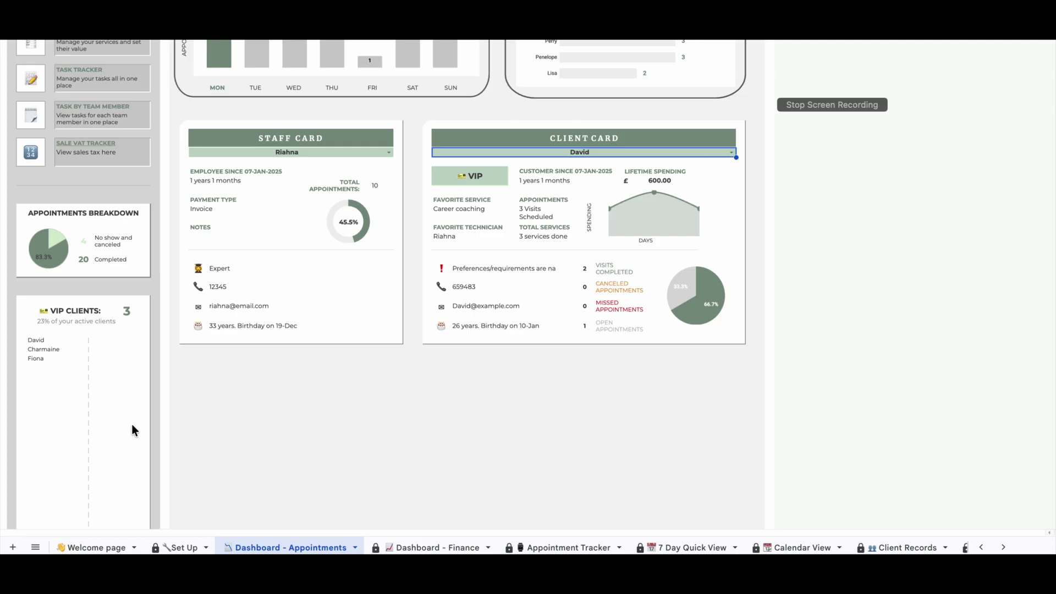
pyautogui.scroll(-5, 152, 407)
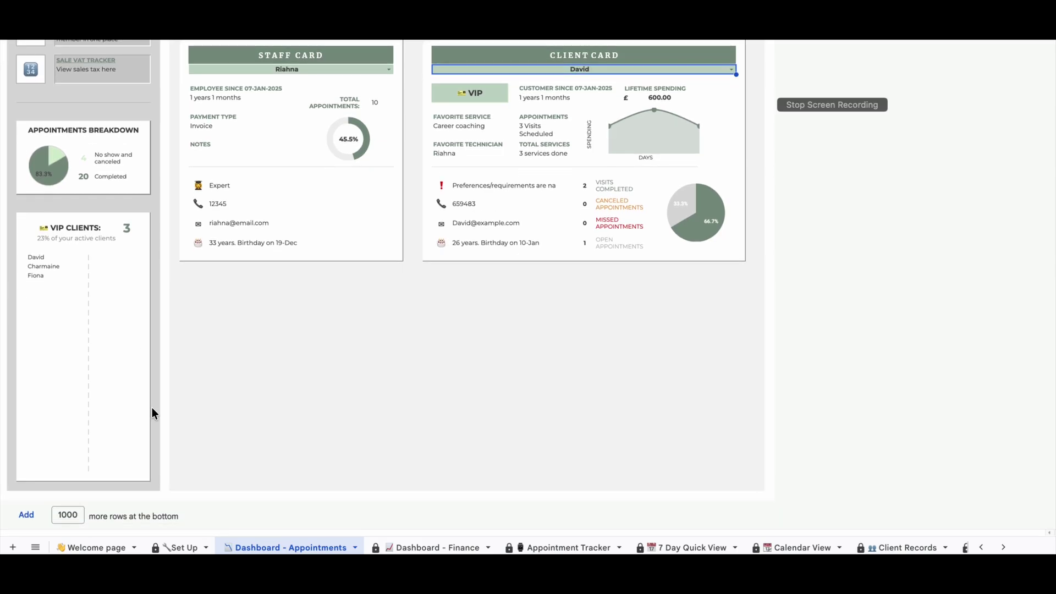
pyautogui.scroll(4, 152, 408)
pyautogui.scroll(15, 152, 409)
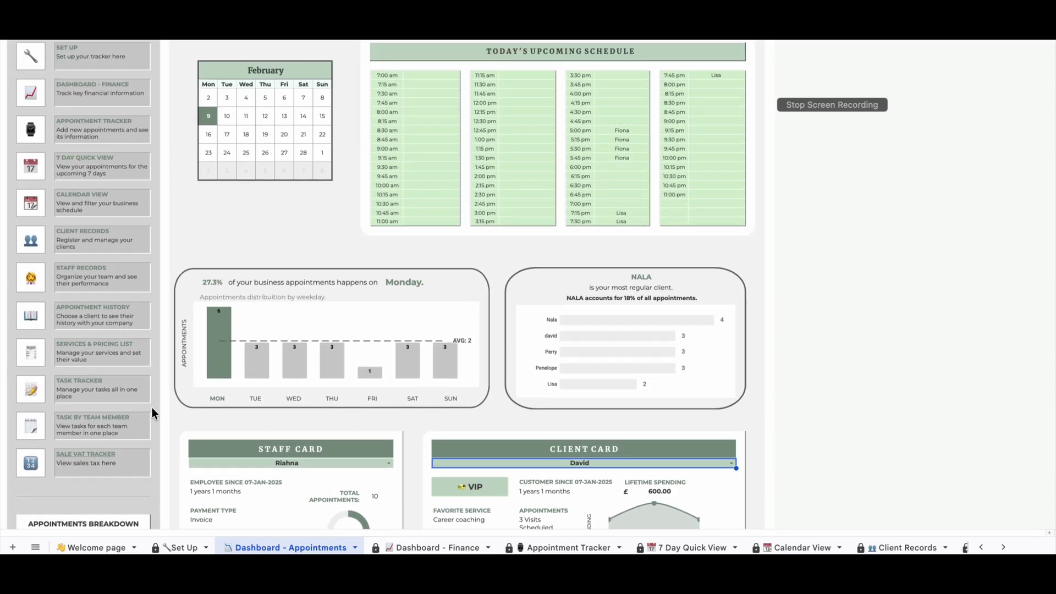
pyautogui.scroll(1, 152, 413)
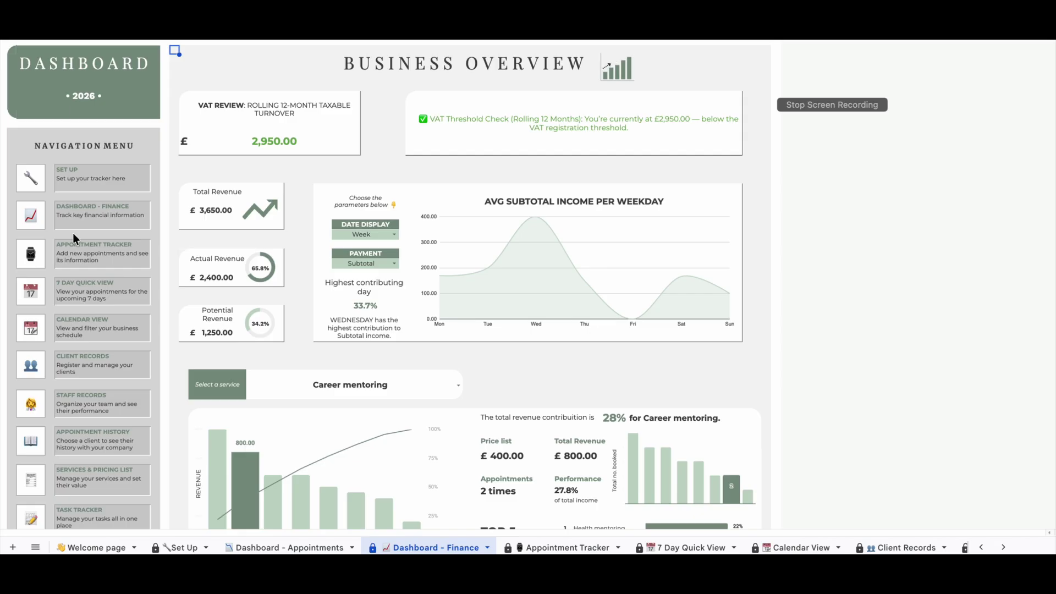
# Select the No option for issuing invoices to clients on the Set Up sheet
pyautogui.click(190, 550)
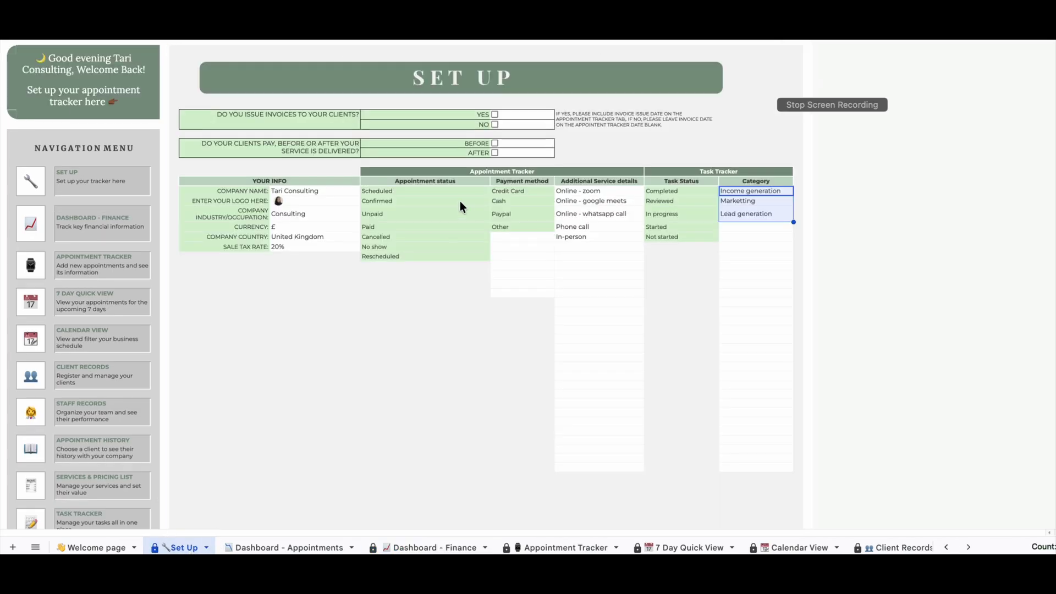
pyautogui.click(495, 125)
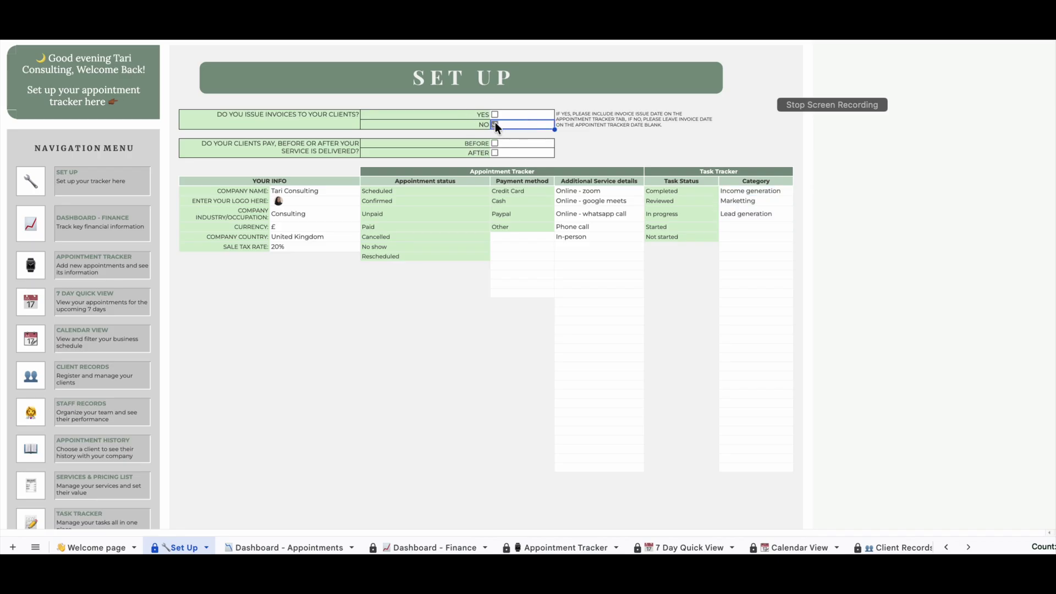
# Enter 80000 as the VAT review's rolling 12-month taxable turnover on the Dashboard - Finance sheet
pyautogui.click(433, 548)
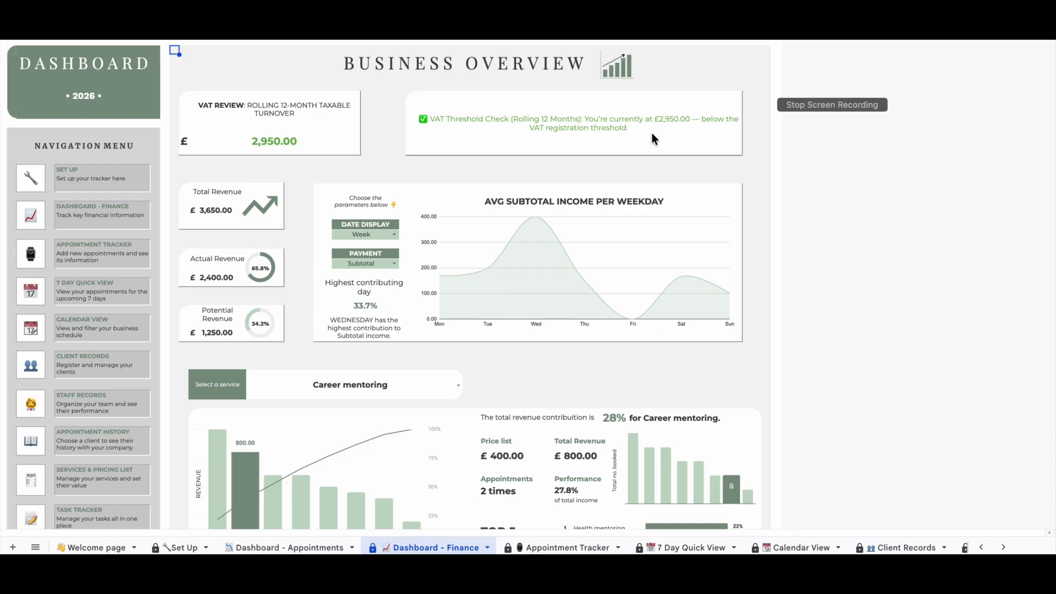
pyautogui.click(293, 141)
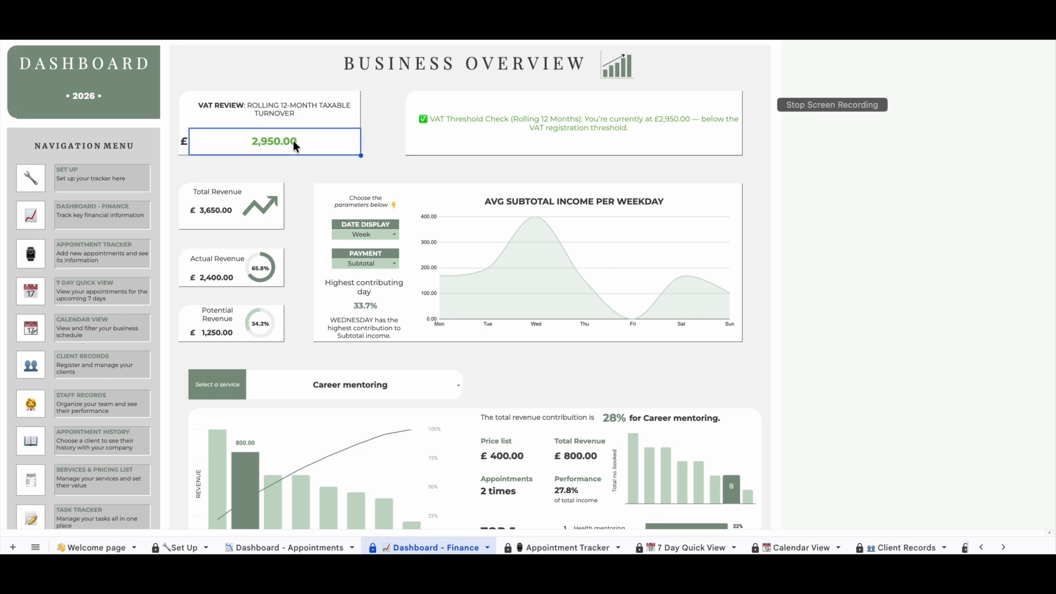
pyautogui.write('80000')
pyautogui.press('Return')
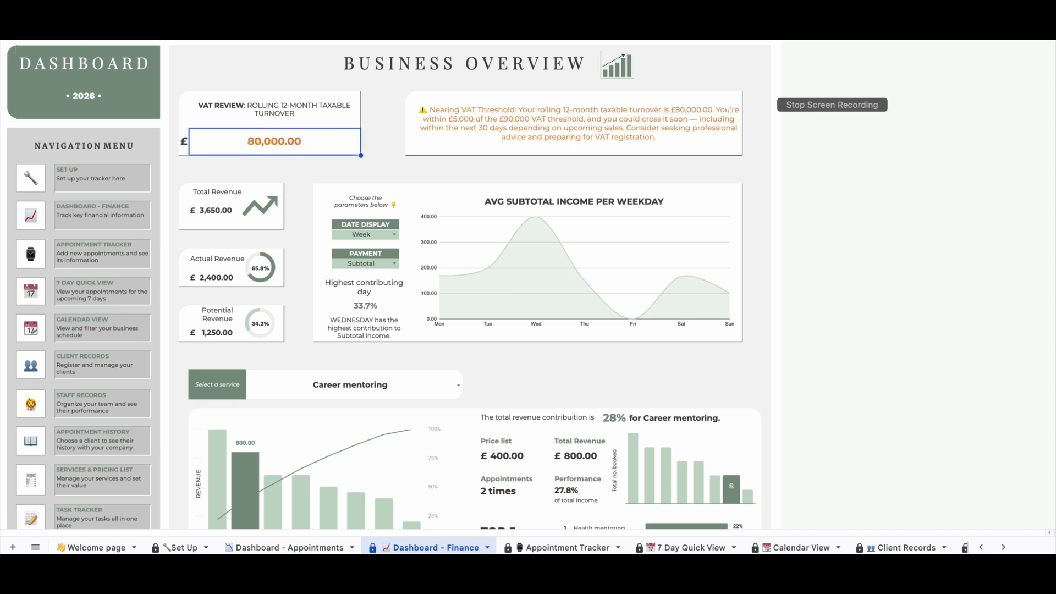
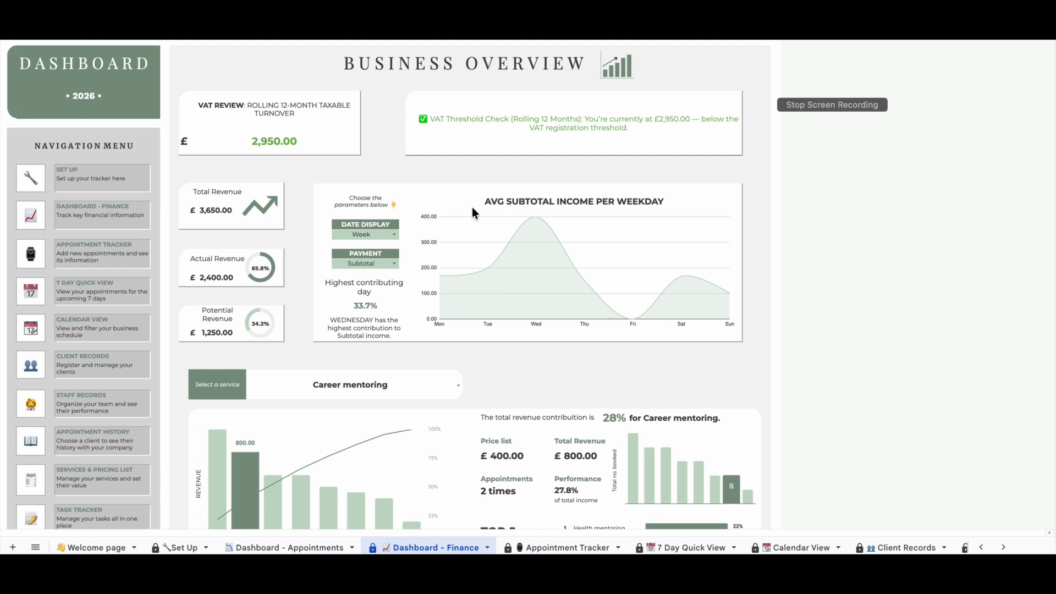
# Set the average income chart's date display to Month, check the payment options and select the chart
pyautogui.click(393, 234)
pyautogui.click(386, 265)
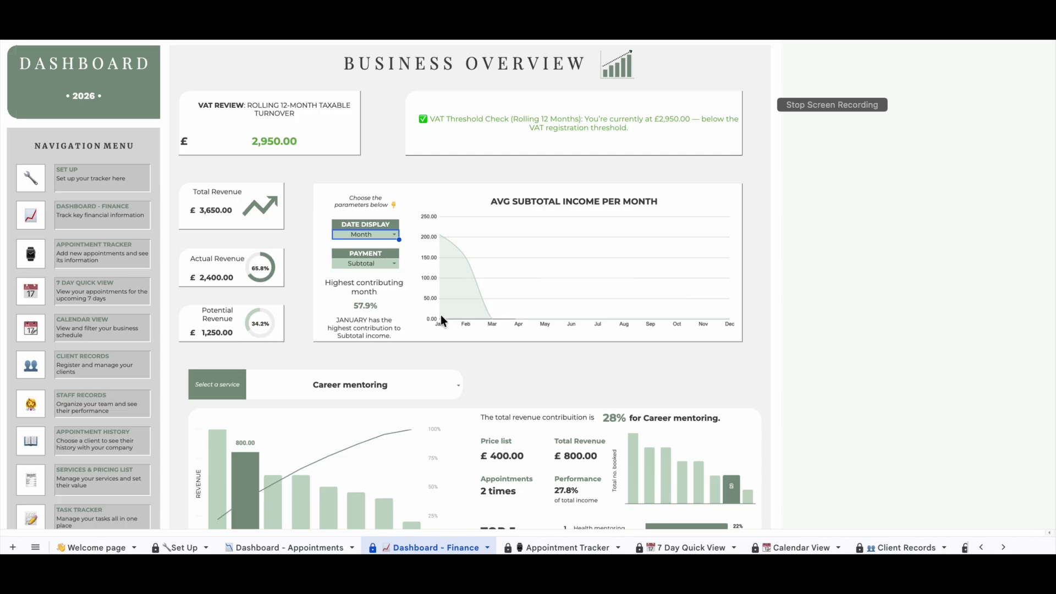
pyautogui.click(393, 264)
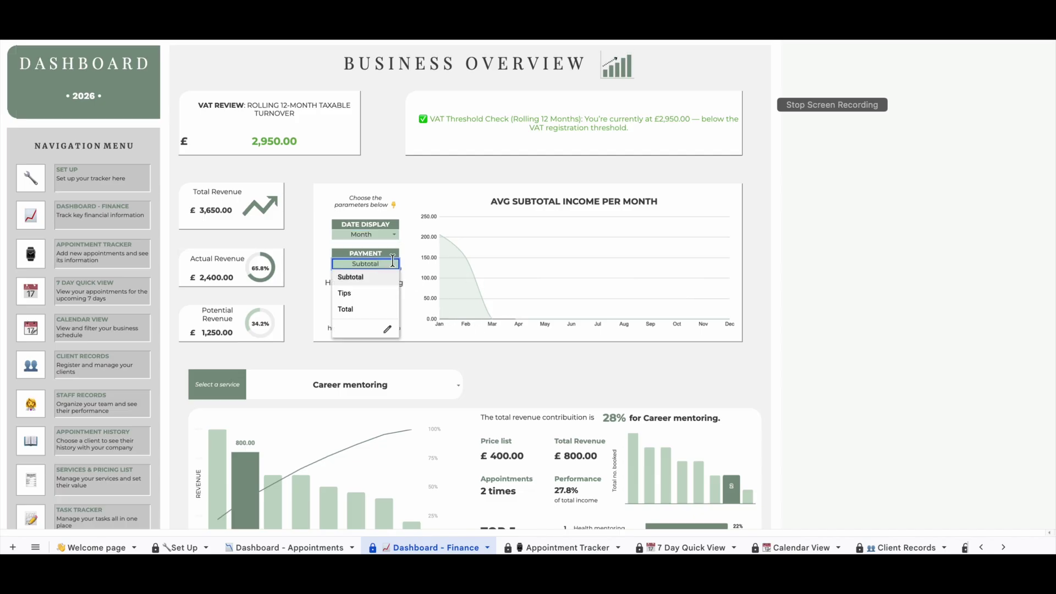
pyautogui.click(397, 254)
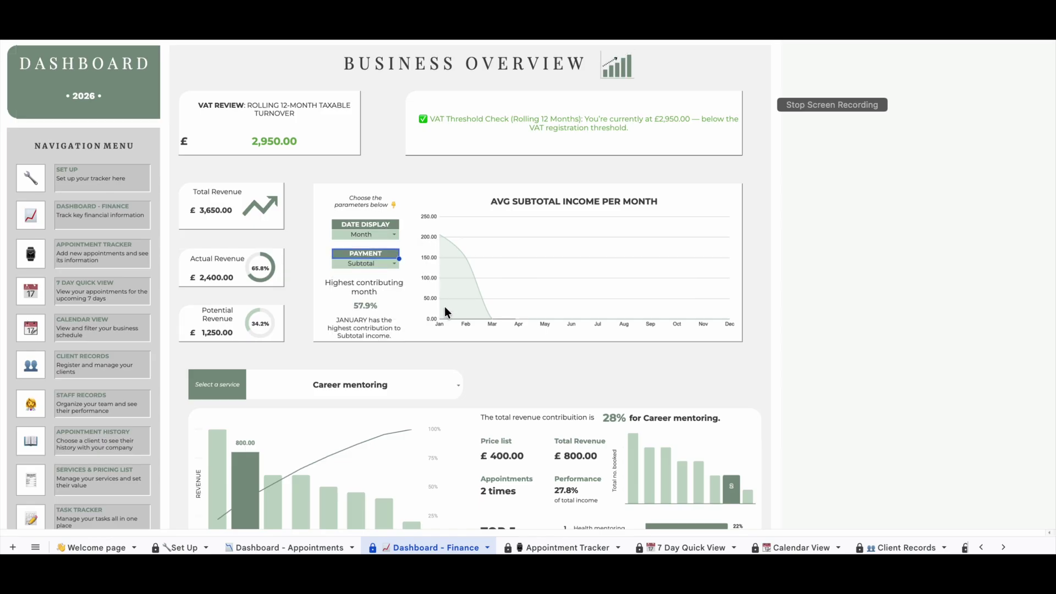
pyautogui.click(440, 234)
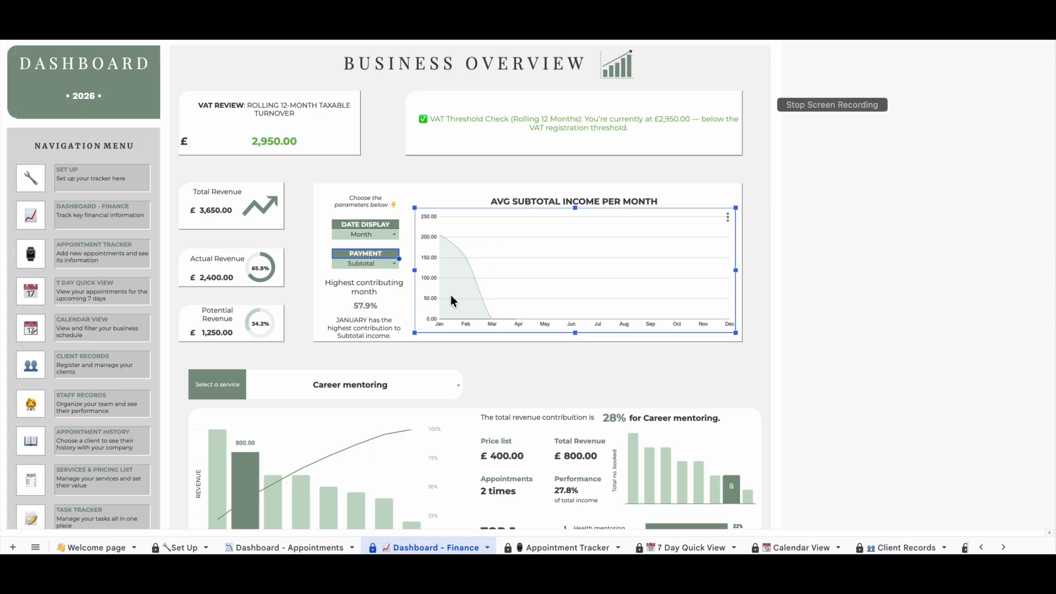
# Try the Tips payment option on the average income chart and switch the payment to Total
pyautogui.click(385, 263)
pyautogui.click(376, 293)
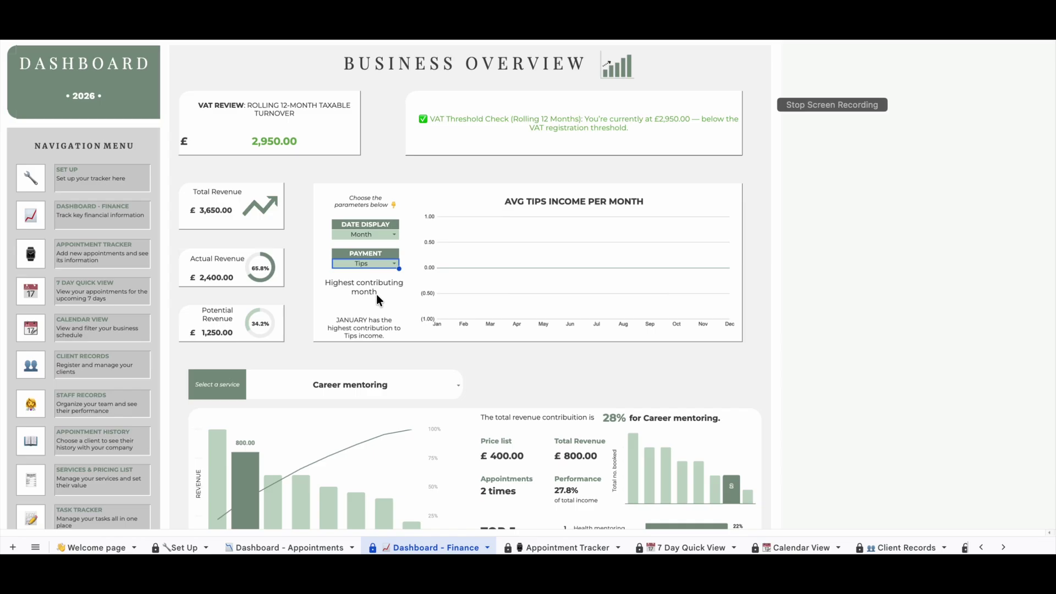
pyautogui.click(394, 263)
pyautogui.click(379, 312)
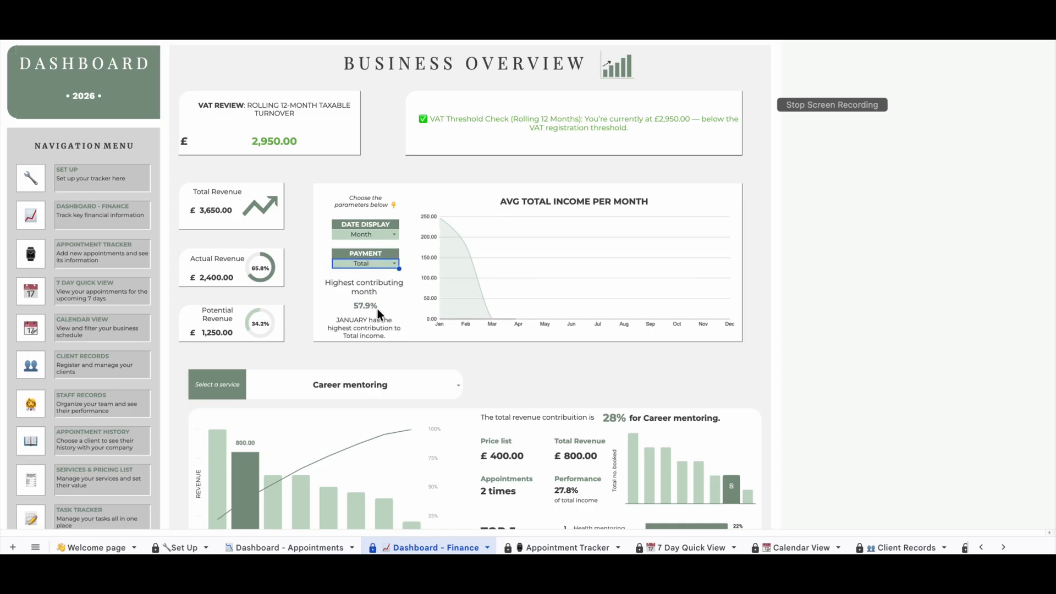
# Set the average income chart's date display to Week and inspect the Wednesday, Monday and Friday values
pyautogui.click(396, 234)
pyautogui.click(382, 248)
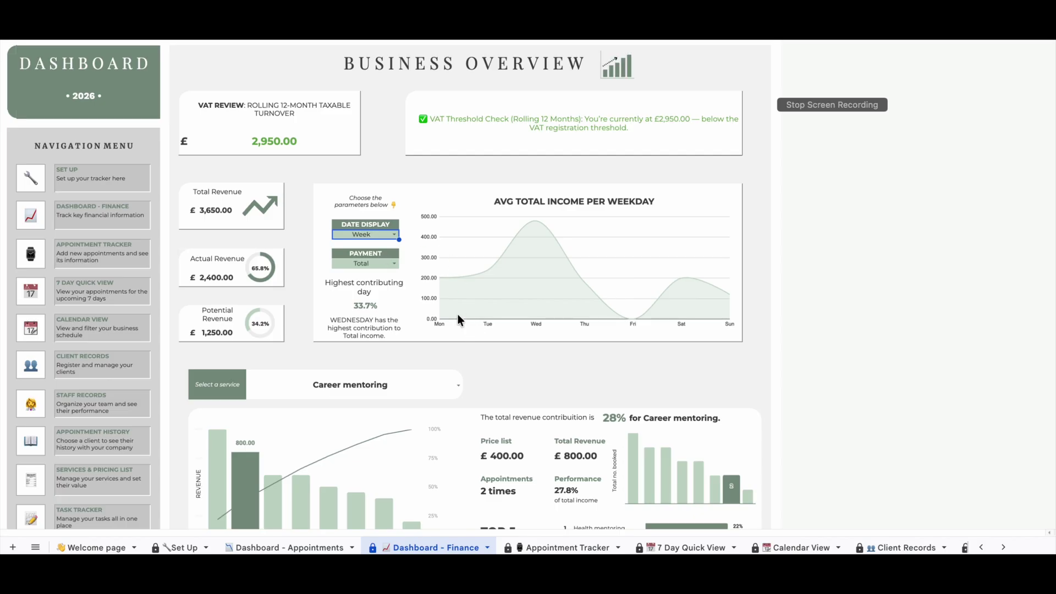
pyautogui.click(537, 222)
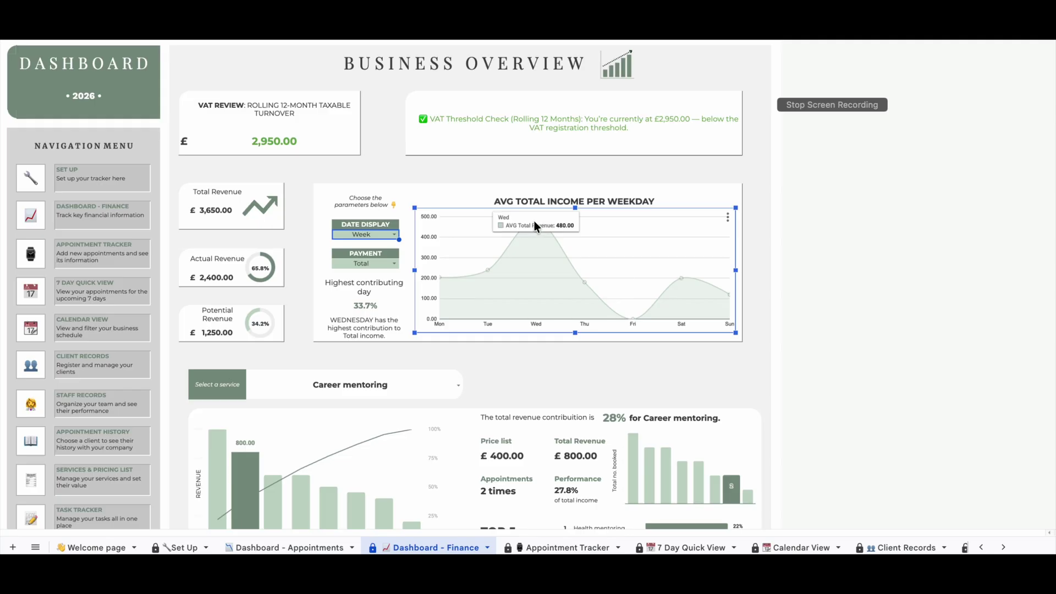
pyautogui.moveTo(439, 278)
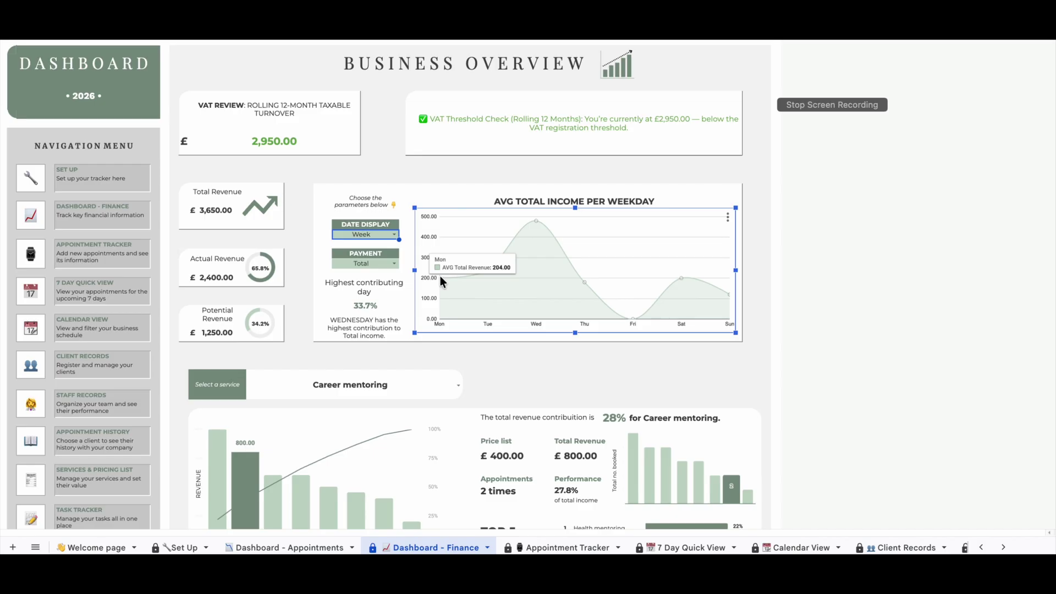
pyautogui.moveTo(630, 319)
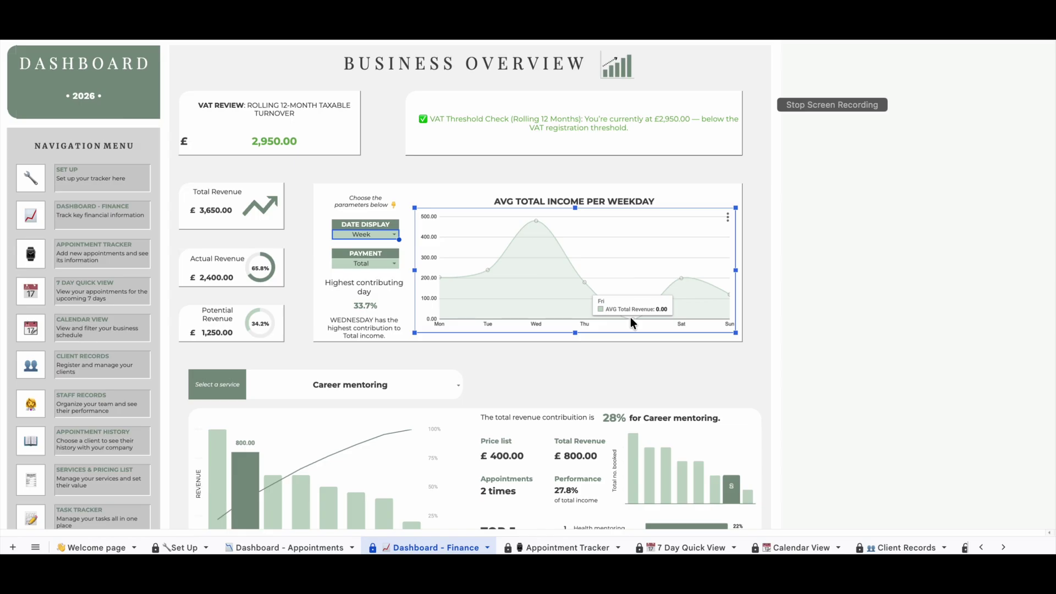
# Check the appointments distribution by weekday on the Dashboard - Appointments sheet and return to Dashboard - Finance
pyautogui.click(287, 548)
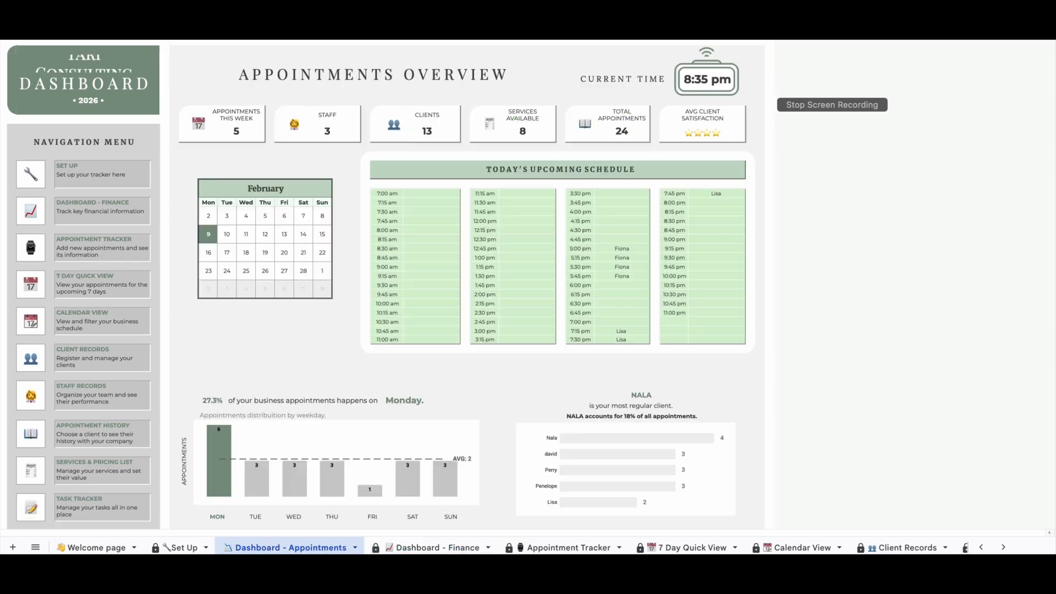
pyautogui.scroll(-2, 344, 444)
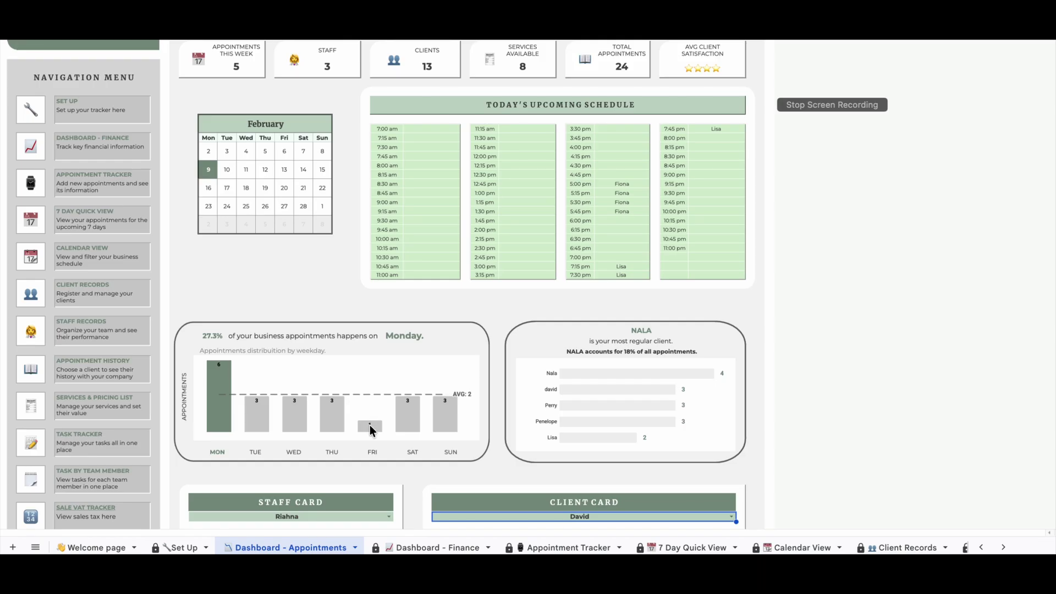
pyautogui.click(431, 548)
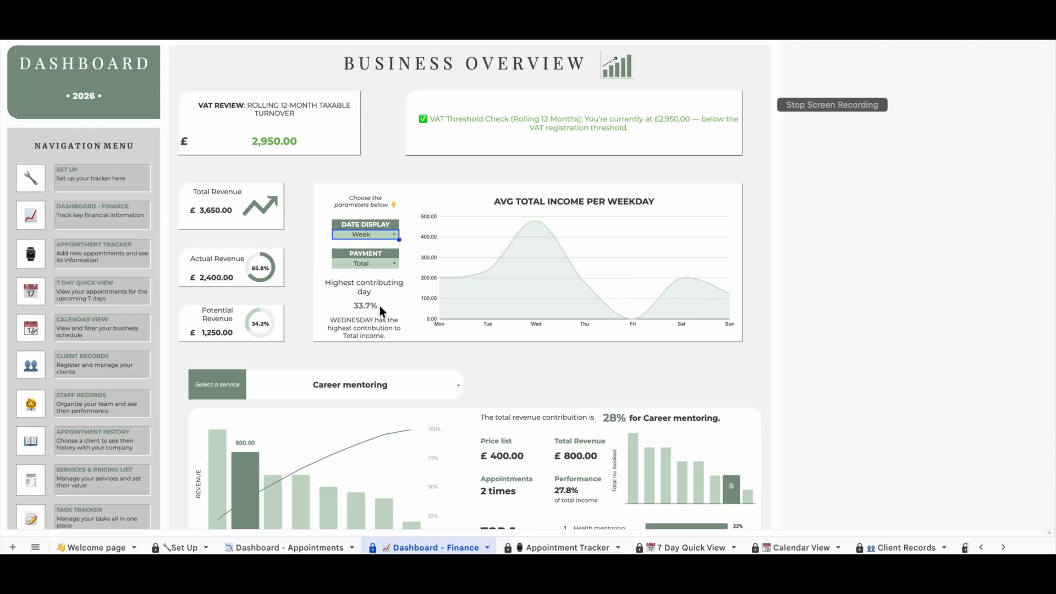
# Set the average income chart's payment to Subtotal and select Career coaching as the service to analyse
pyautogui.click(394, 263)
pyautogui.click(370, 286)
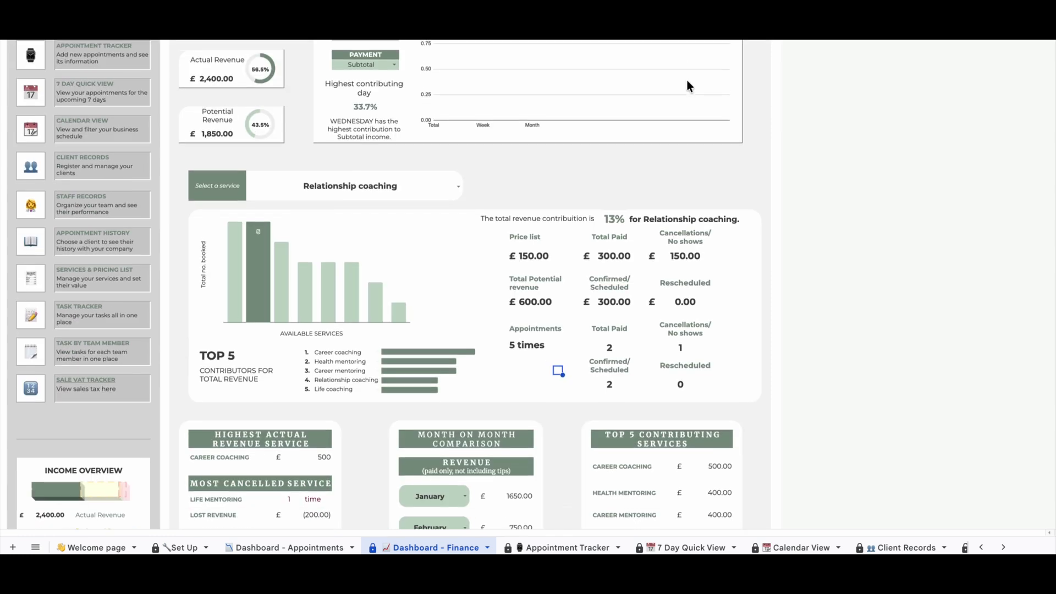
pyautogui.scroll(-1, 688, 80)
pyautogui.scroll(-2, 688, 82)
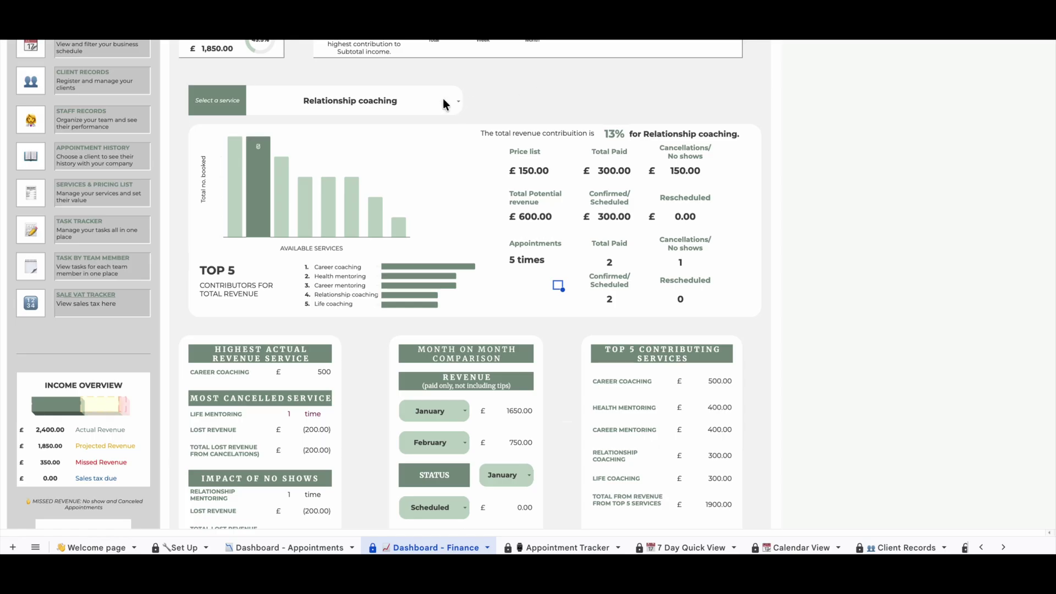
pyautogui.click(460, 101)
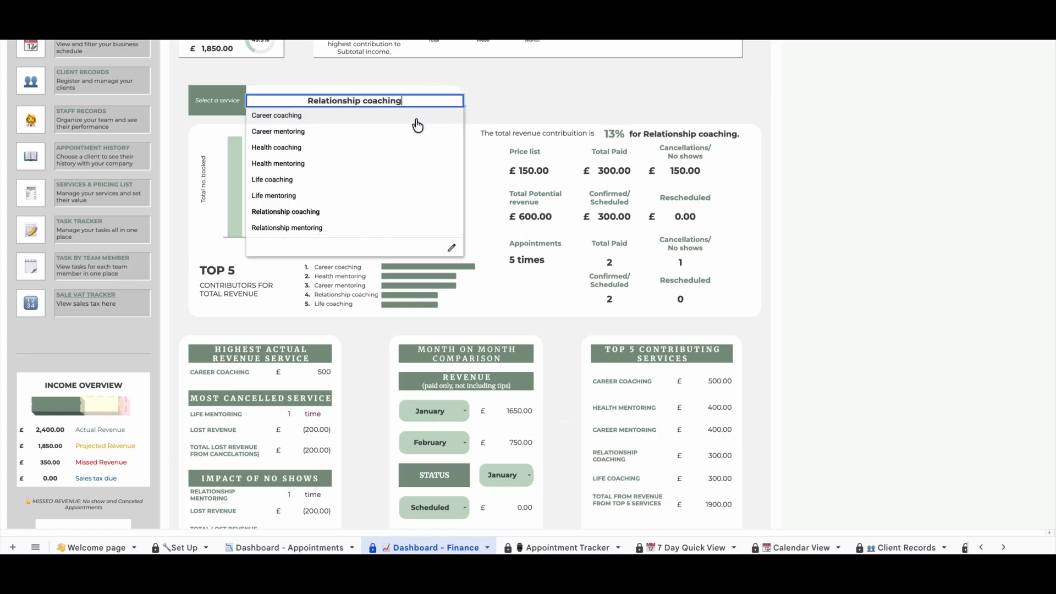
pyautogui.click(414, 118)
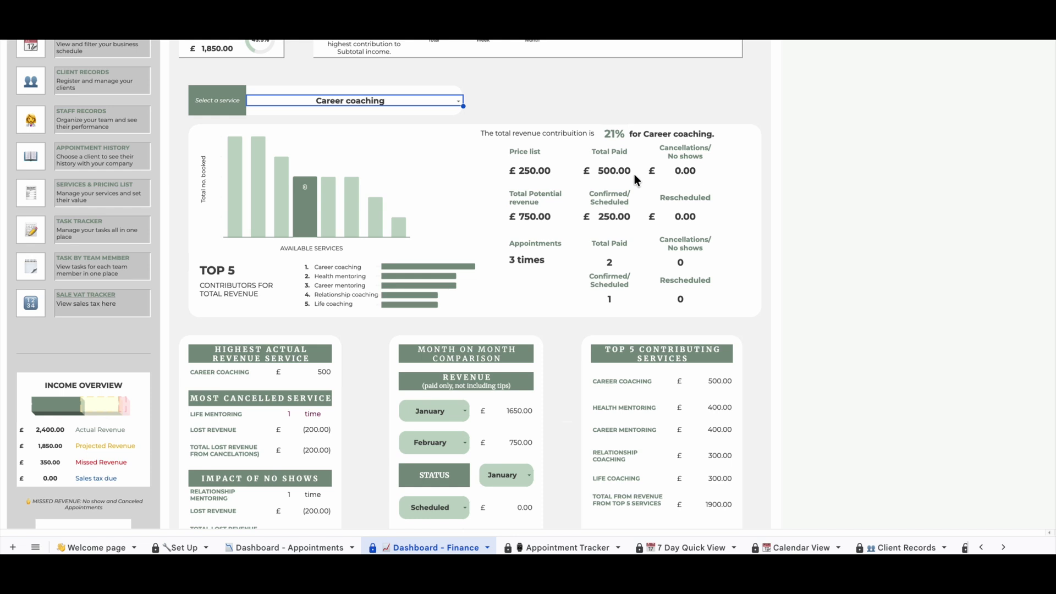
# Examine the Career coaching revenue amounts and appointment counts for paid, confirmed, cancelled and rescheduled bookings
pyautogui.click(695, 168)
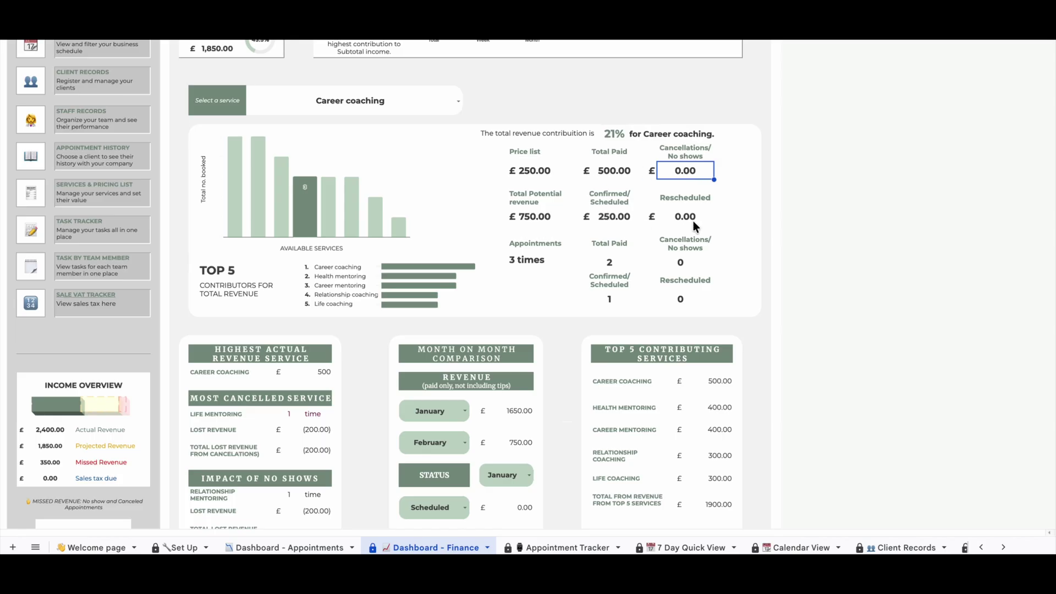
pyautogui.click(615, 165)
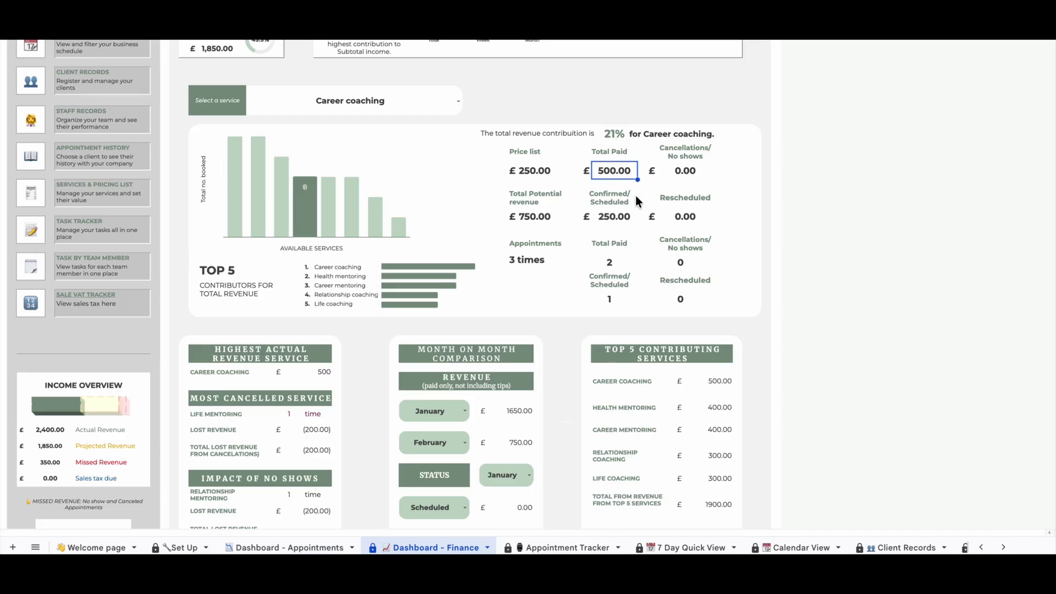
pyautogui.click(615, 218)
pyautogui.click(533, 216)
pyautogui.click(613, 172)
pyautogui.click(540, 259)
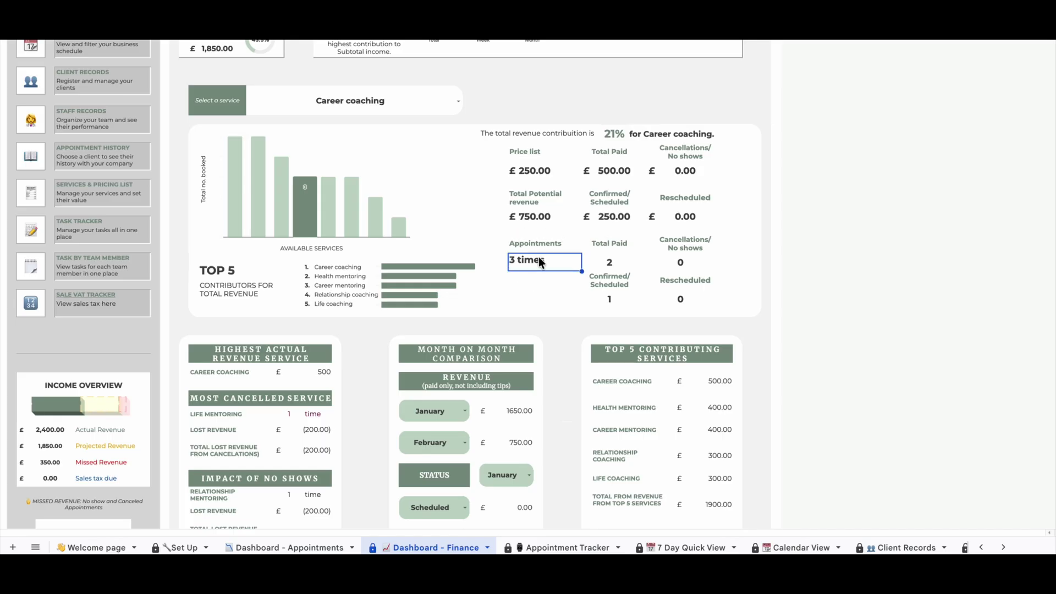
pyautogui.click(611, 262)
pyautogui.click(611, 299)
pyautogui.click(691, 264)
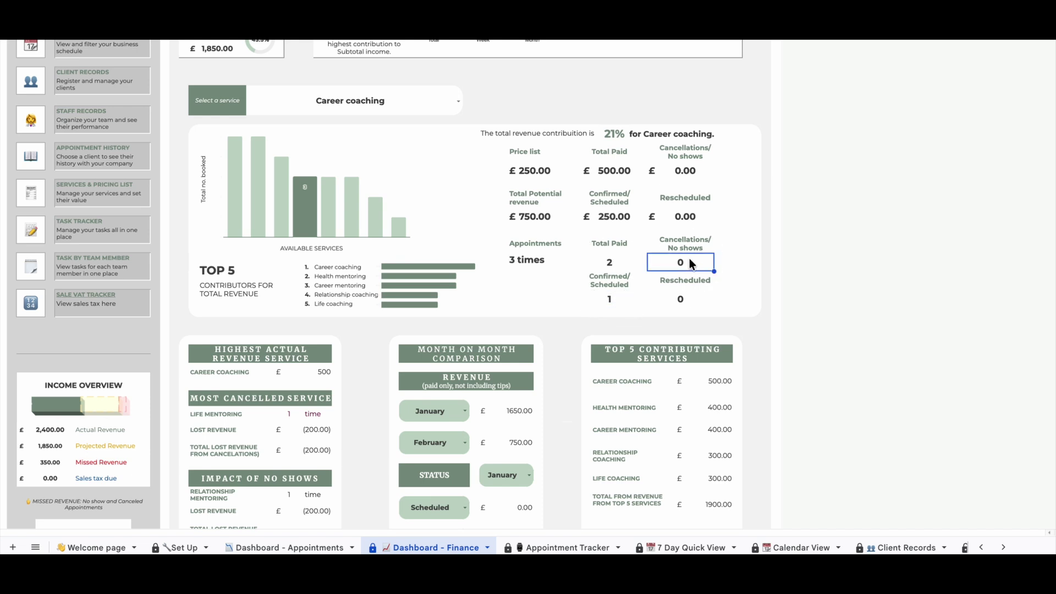
pyautogui.press('Down')
pyautogui.press('Down')
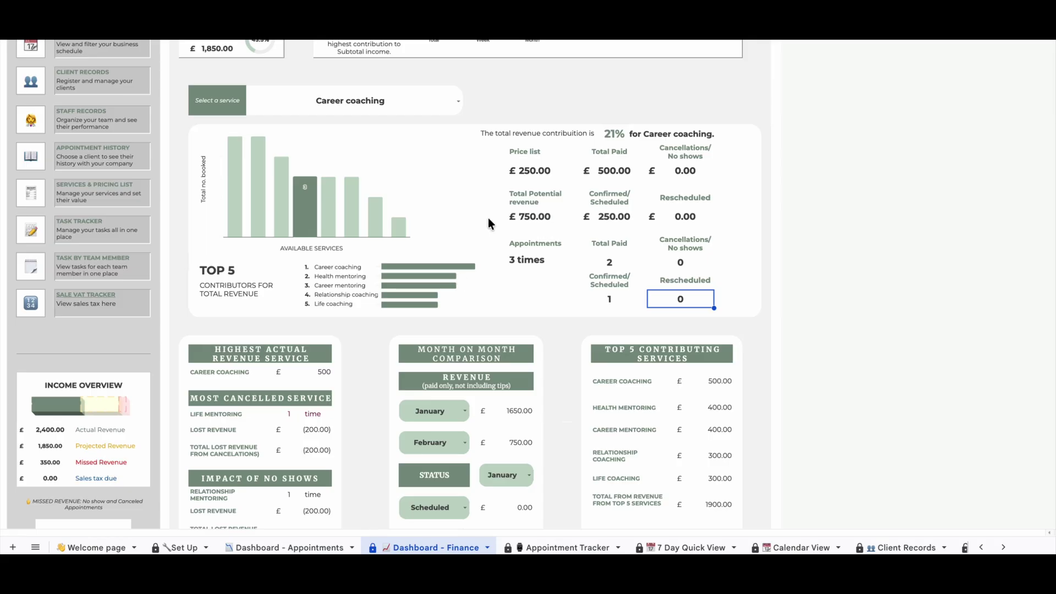
# Select Life mentoring as the service to analyse on the finance dashboard
pyautogui.scroll(-3, 340, 366)
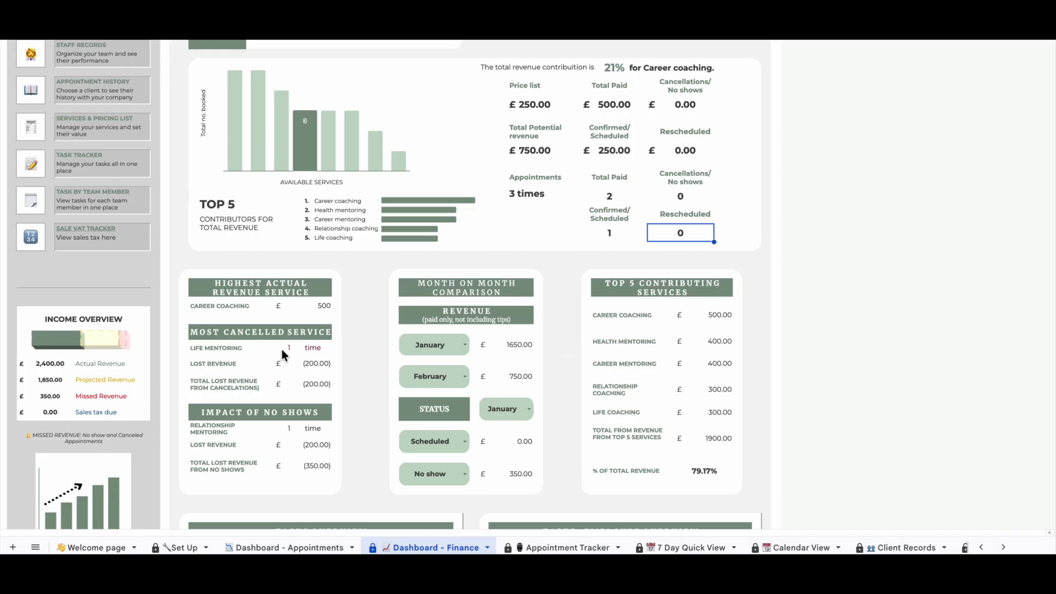
pyautogui.scroll(1, 356, 309)
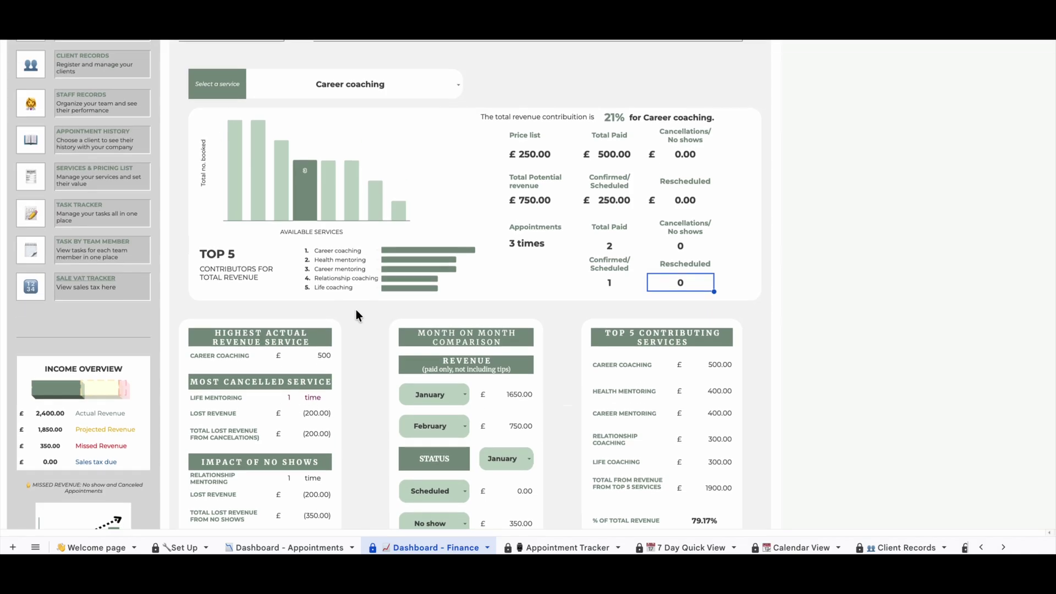
pyautogui.click(458, 85)
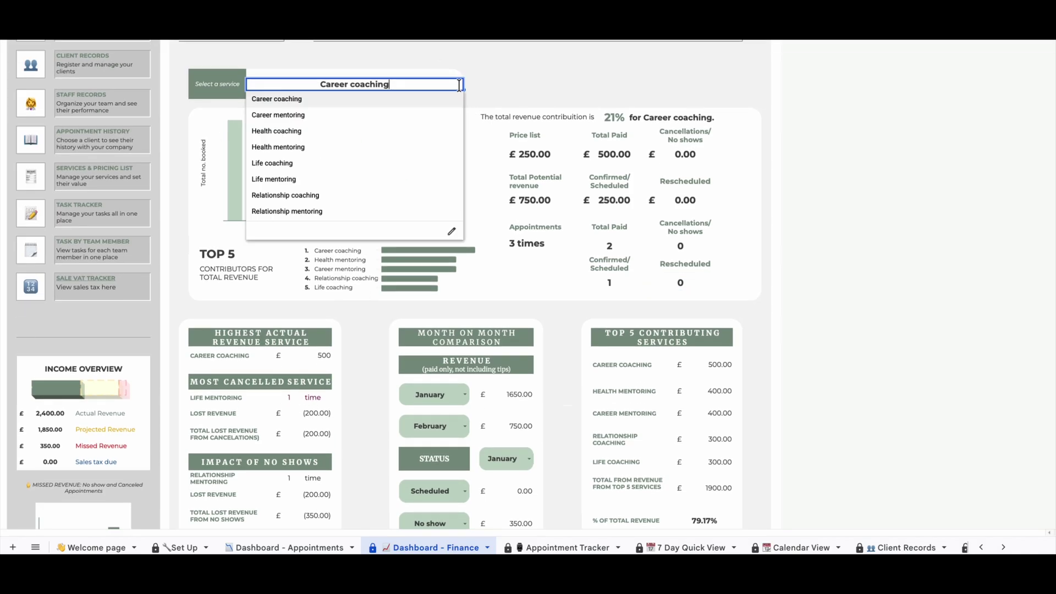
pyautogui.click(403, 181)
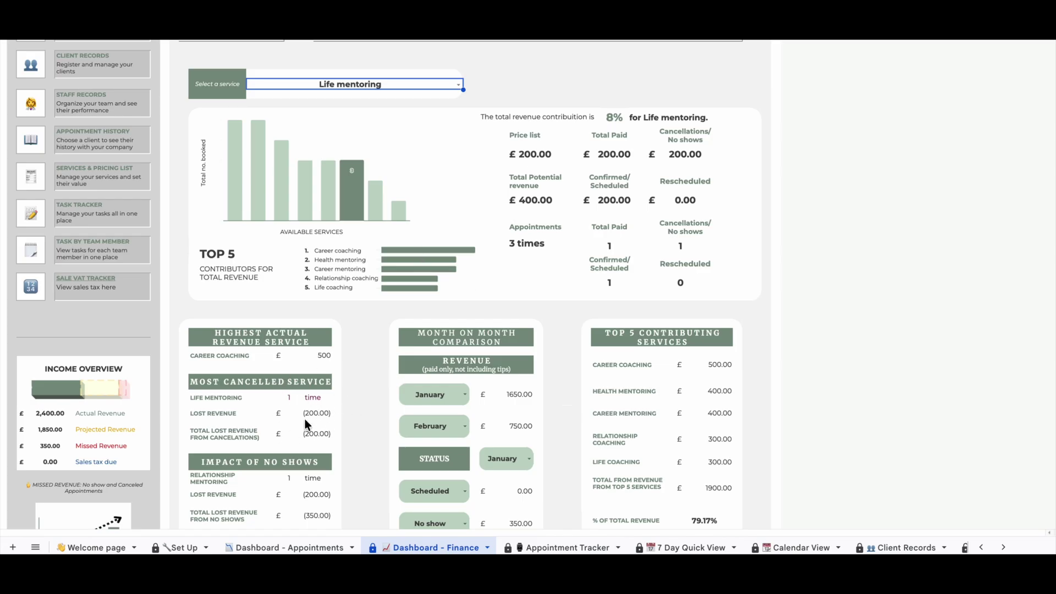
# Review the cancellation and no-show cards and check the month choices in the month on month comparison
pyautogui.scroll(-4, 346, 451)
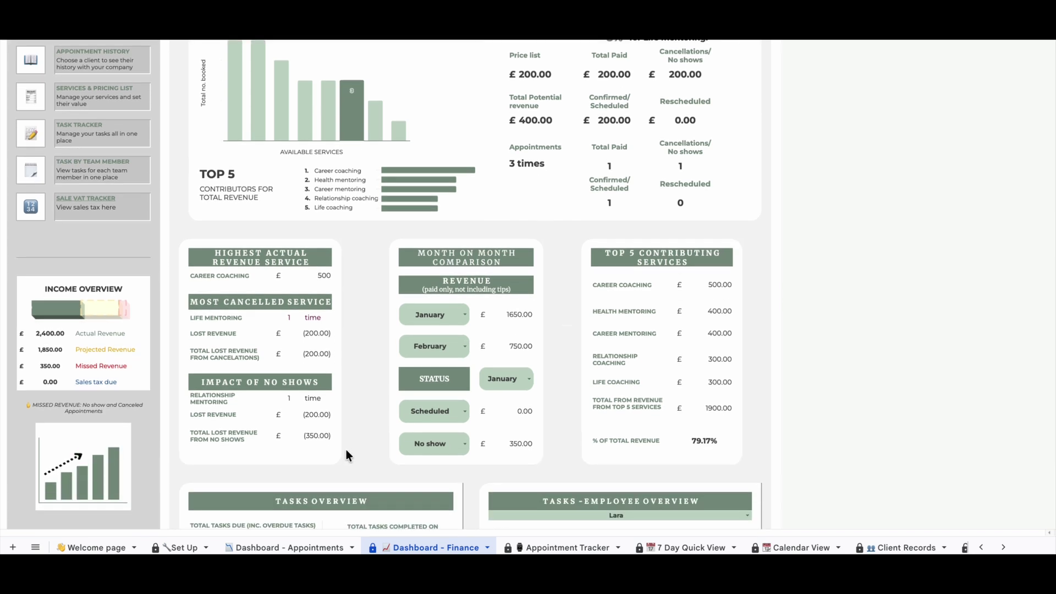
pyautogui.scroll(-1, 346, 450)
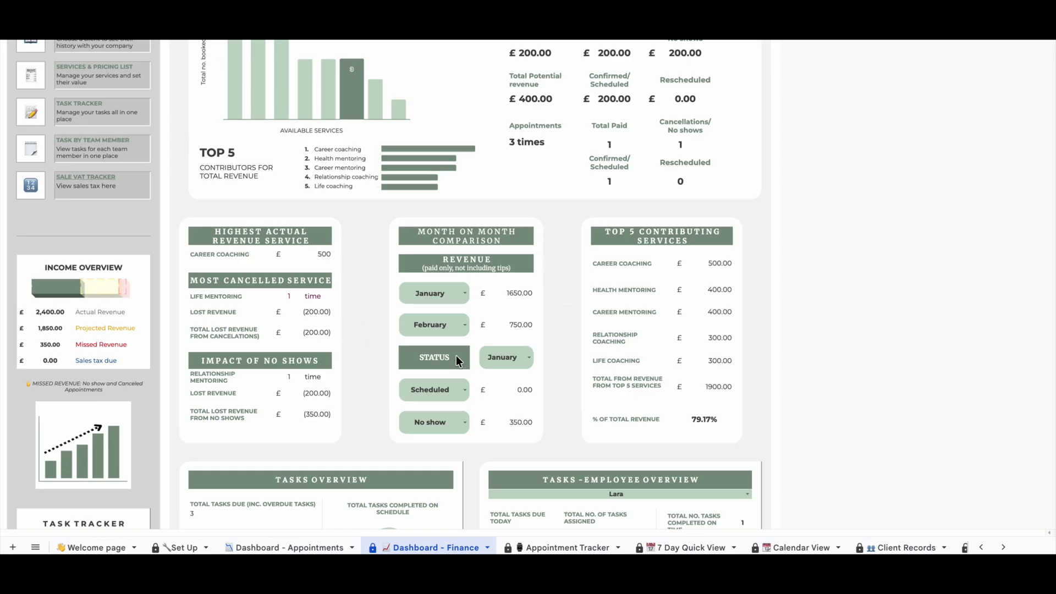
pyautogui.click(528, 358)
pyautogui.click(516, 378)
pyautogui.click(465, 292)
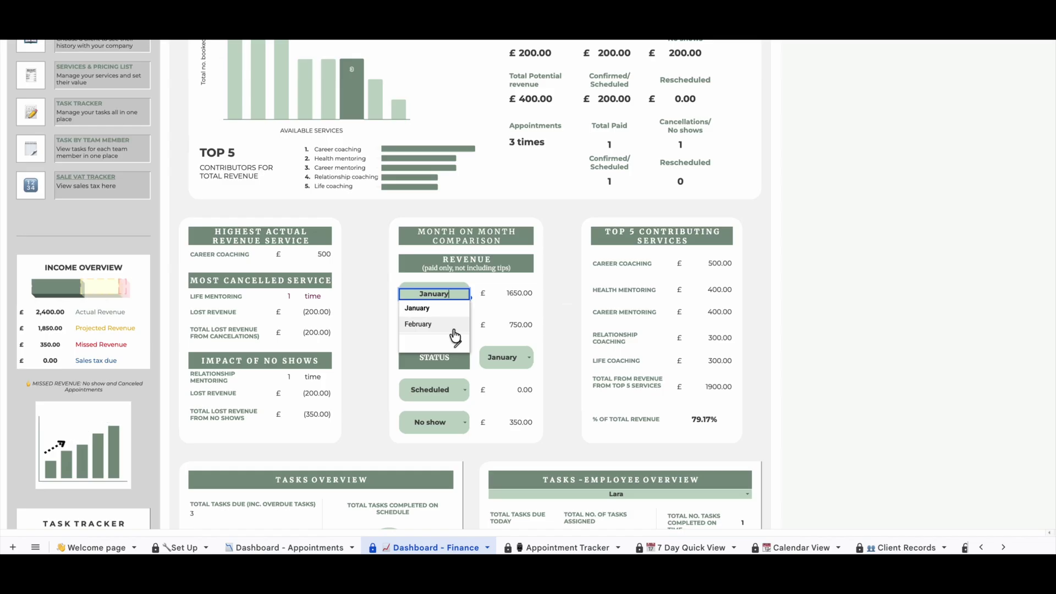
pyautogui.click(458, 367)
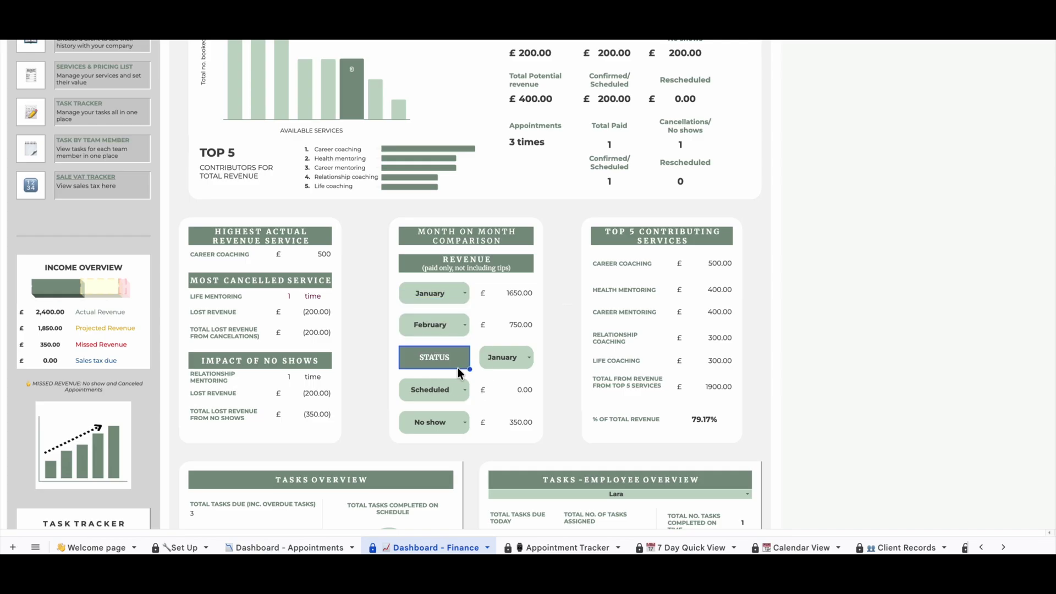
# Set the month on month comparison's status month to February, with Paid and Confirmed as the two statuses
pyautogui.click(531, 357)
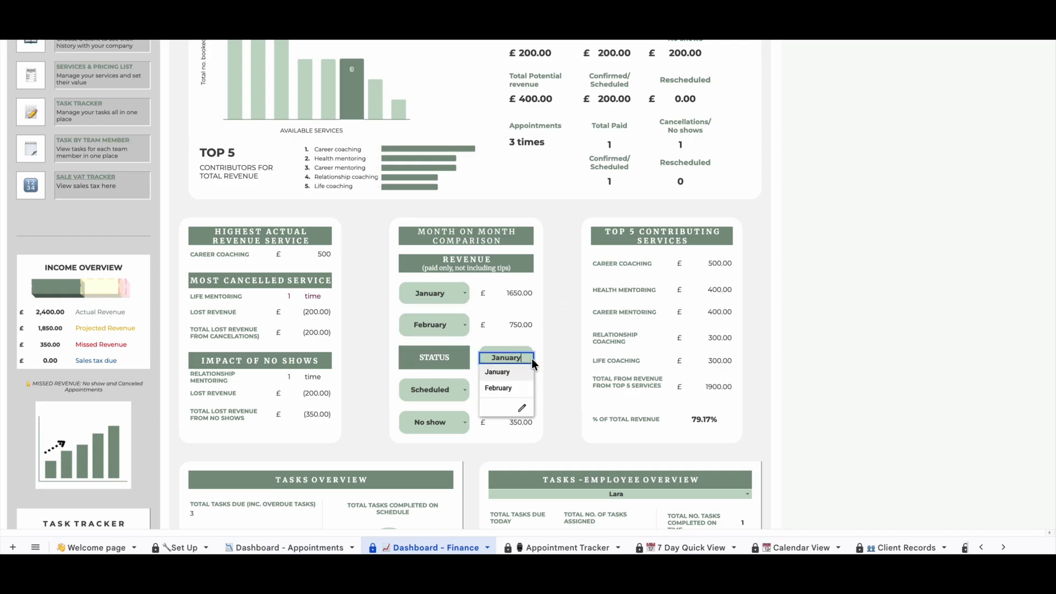
pyautogui.click(515, 388)
pyautogui.click(459, 391)
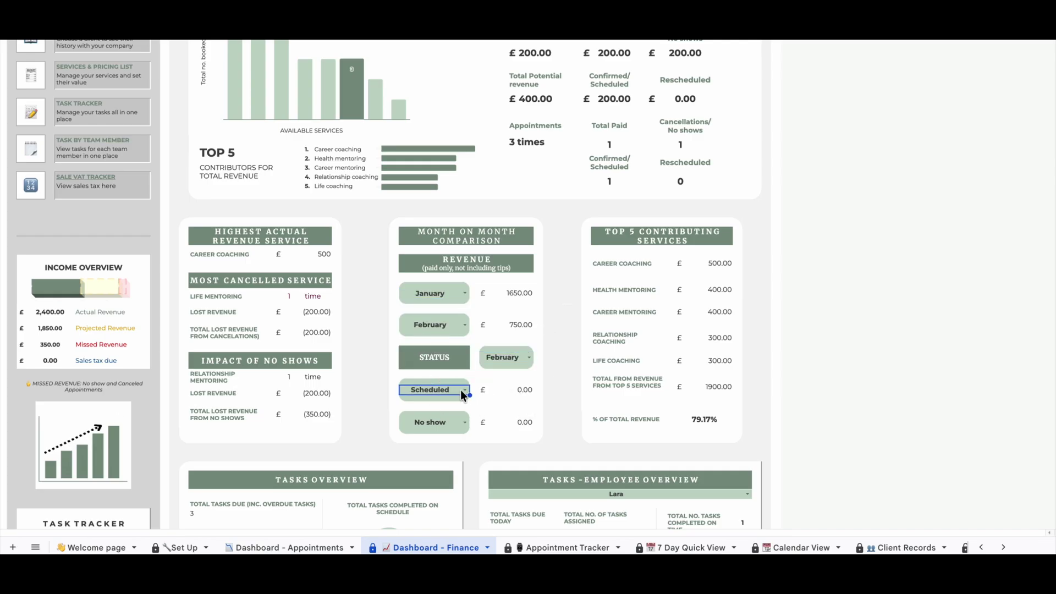
pyautogui.click(466, 390)
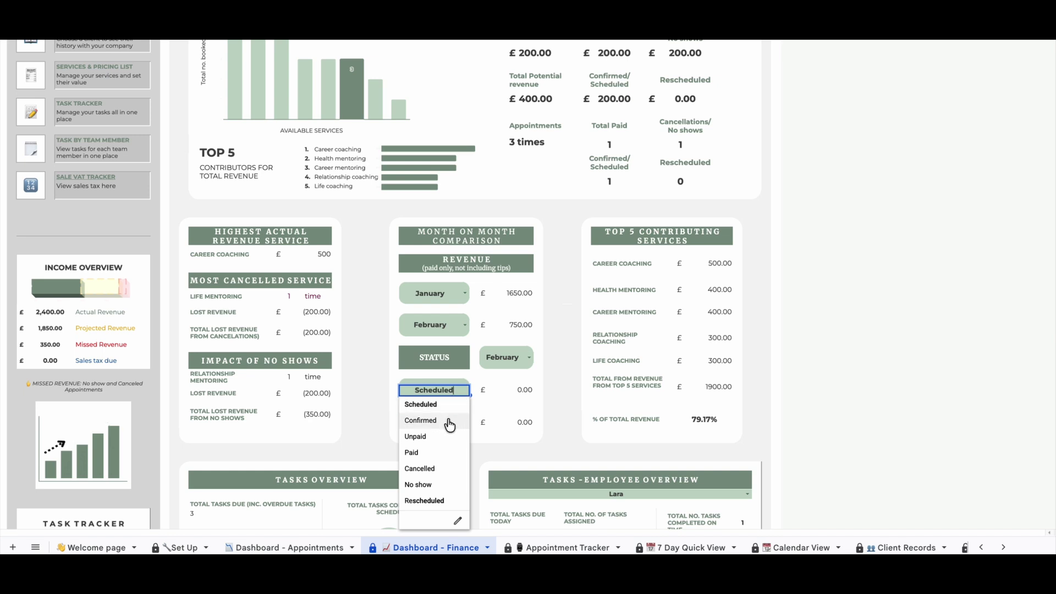
pyautogui.click(442, 452)
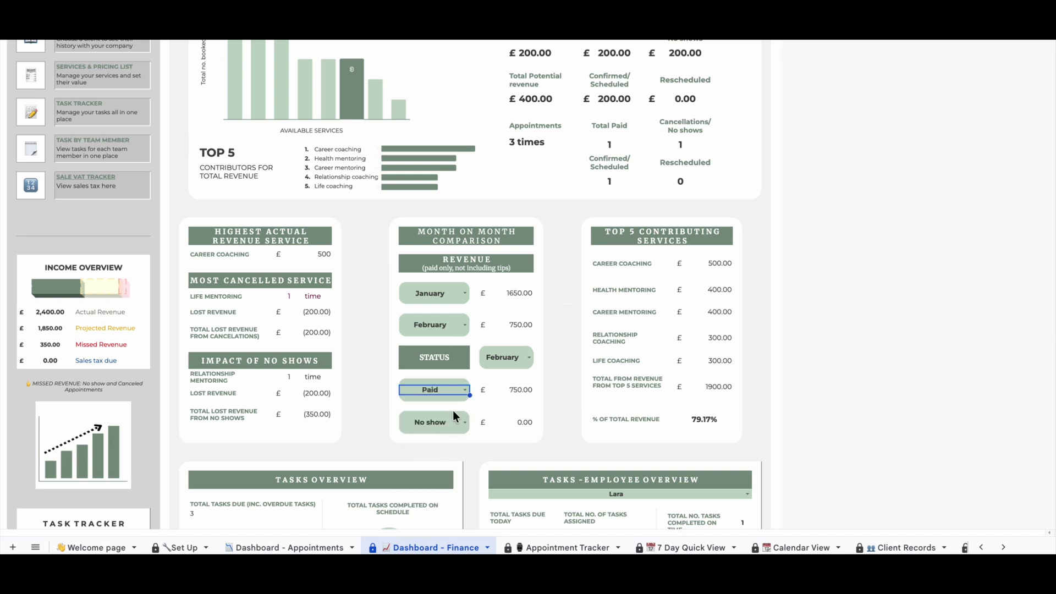
pyautogui.click(465, 422)
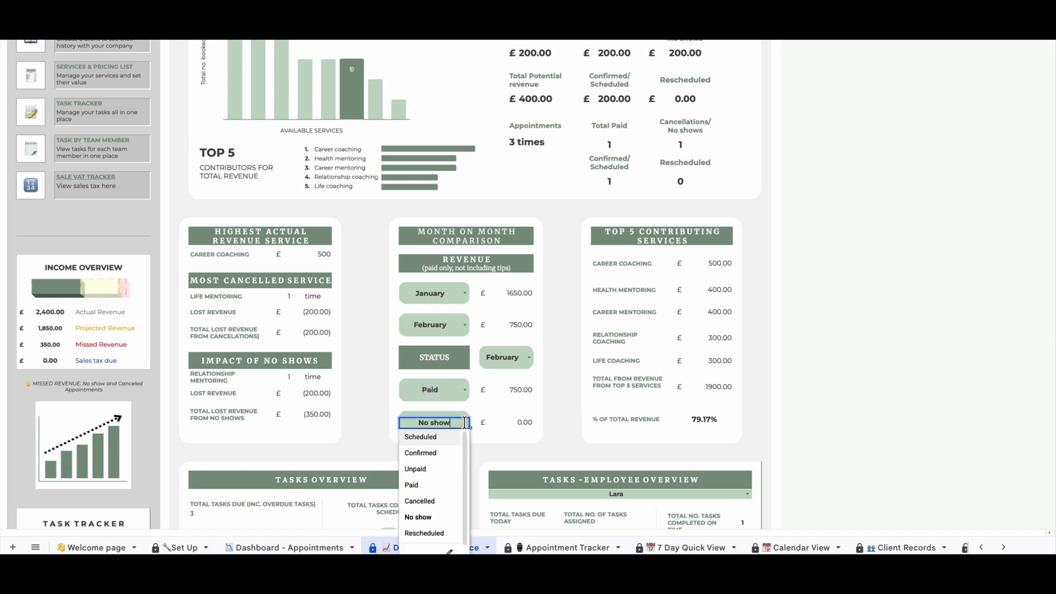
pyautogui.click(444, 452)
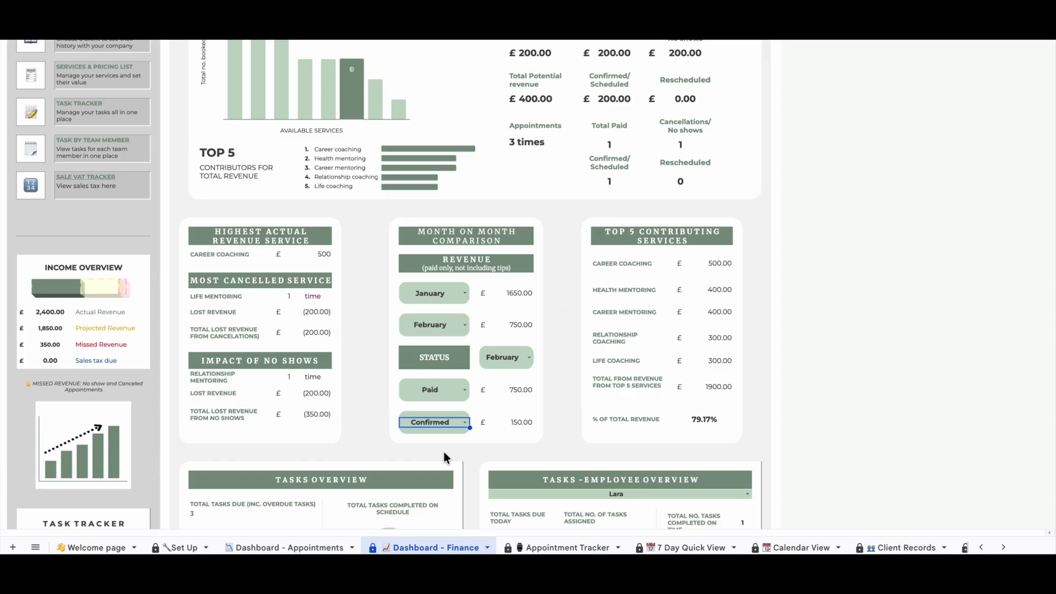
# Examine the tasks overview and the employee tasks overview at the end of the finance dashboard
pyautogui.scroll(-3, 445, 454)
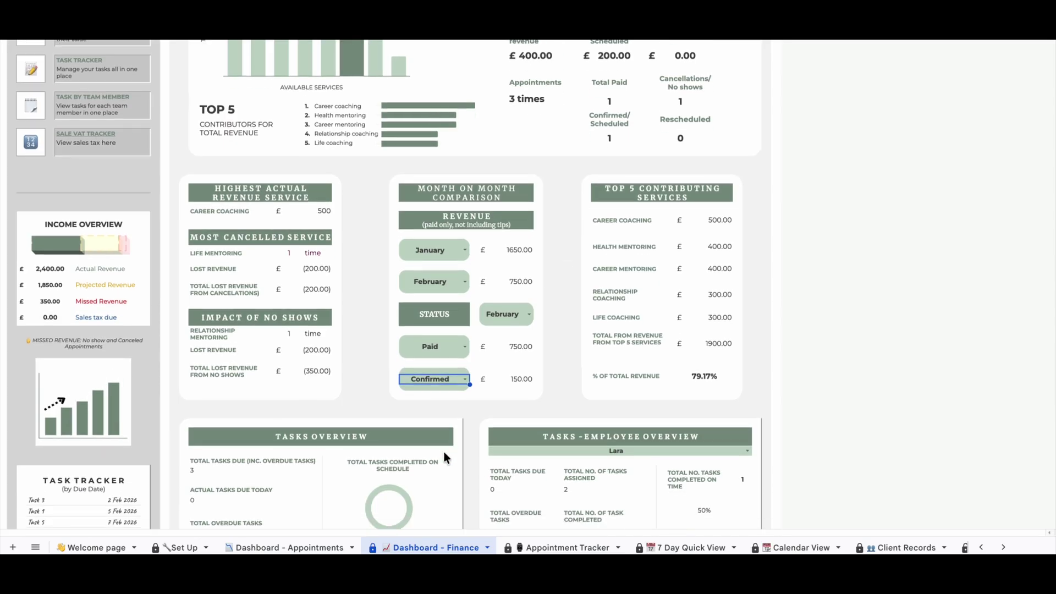
pyautogui.scroll(-1, 444, 452)
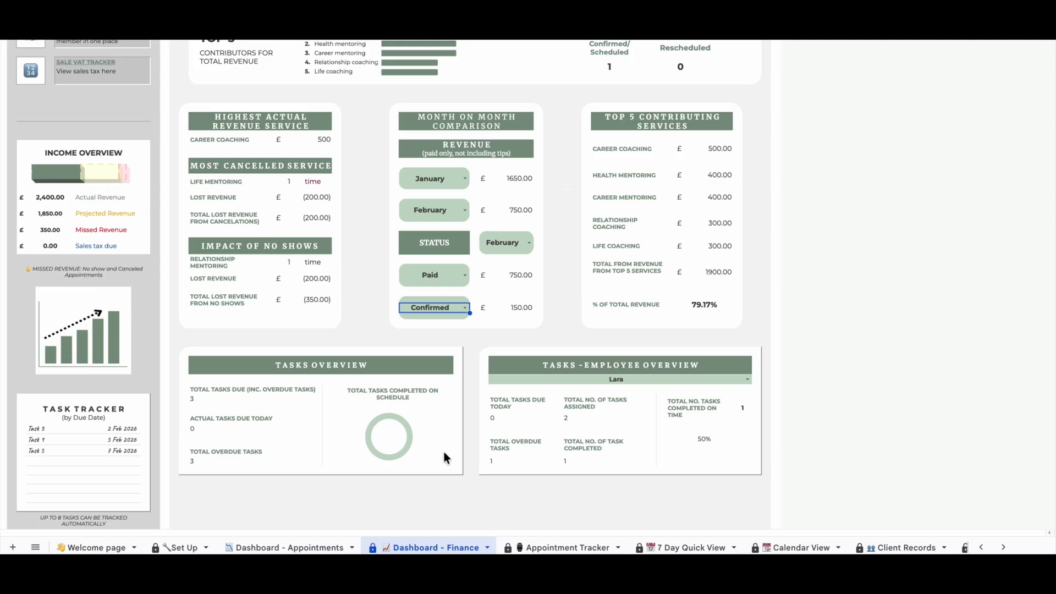
pyautogui.scroll(-2, 444, 453)
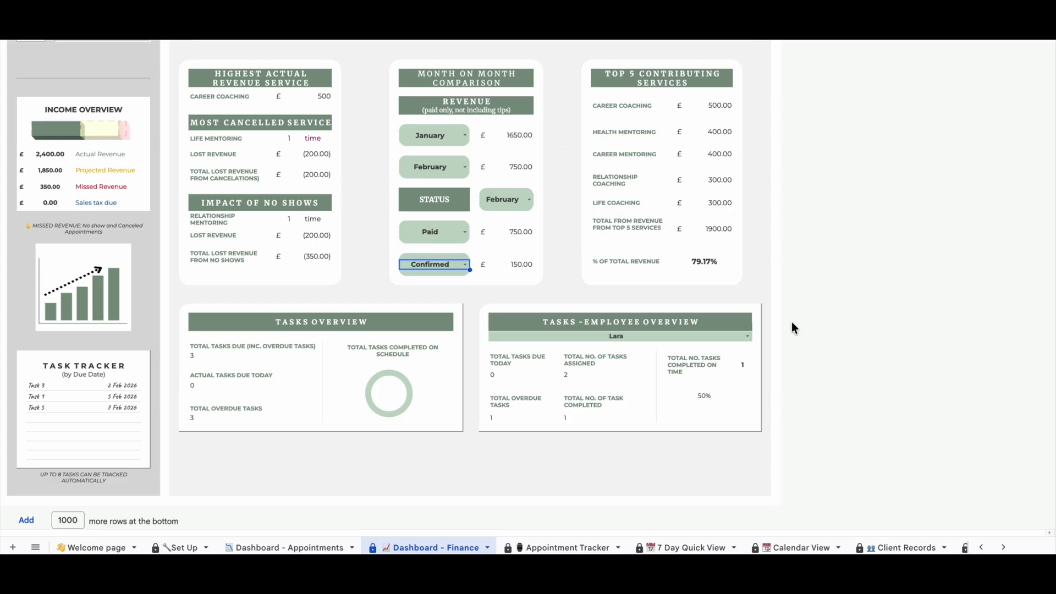
# Switch the employee tasks overview on the finance dashboard to the first staff member offered and check the task completion charts
pyautogui.click(748, 337)
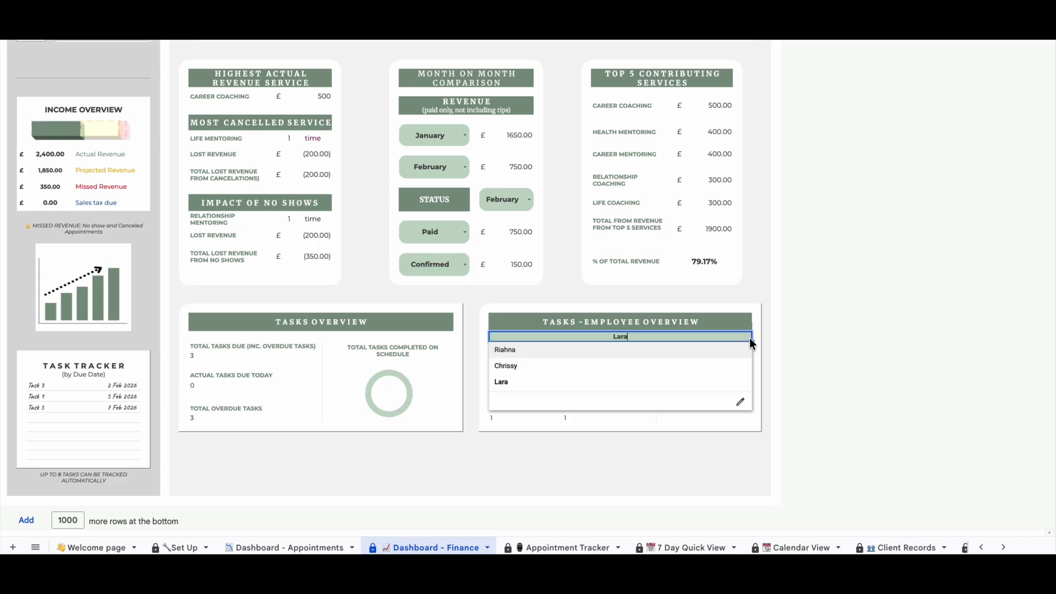
pyautogui.click(681, 352)
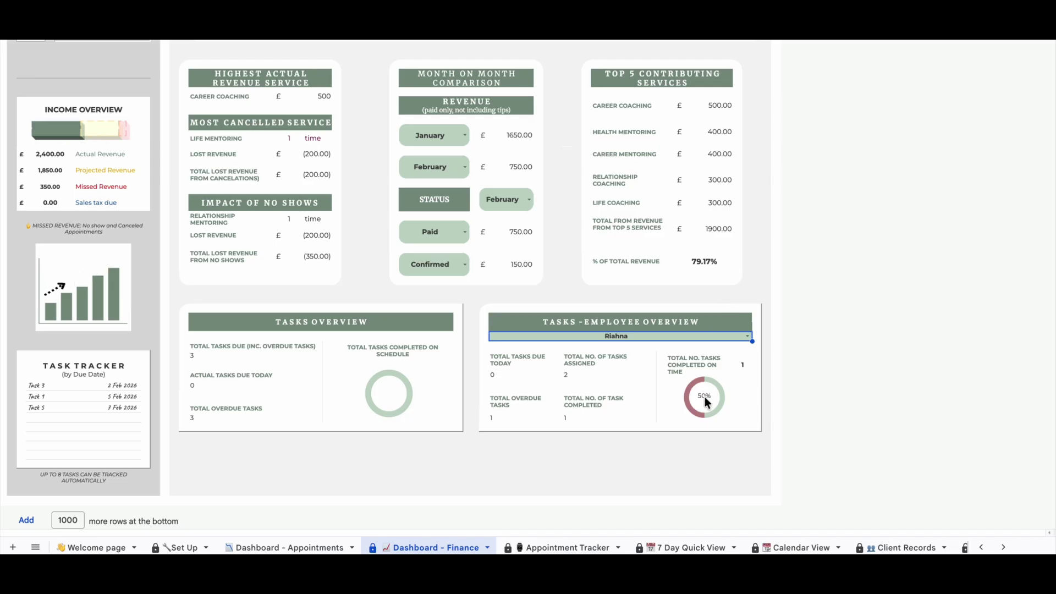
pyautogui.click(379, 401)
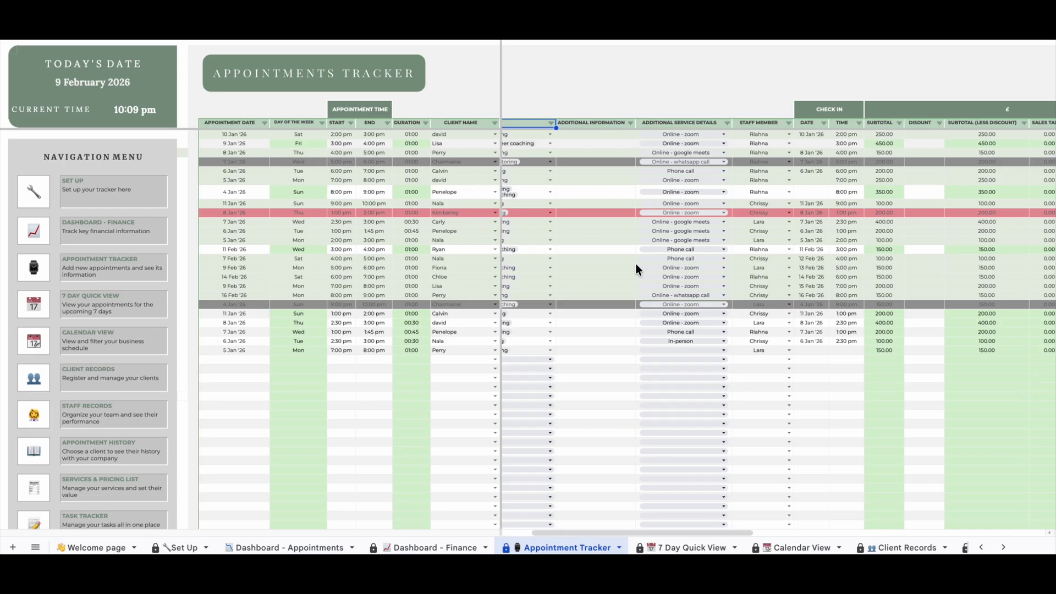
# Start a new appointment in the first empty row of the Appointment Tracker, dated 9 February 2026
pyautogui.moveTo(636, 532); pyautogui.dragTo(566, 534)
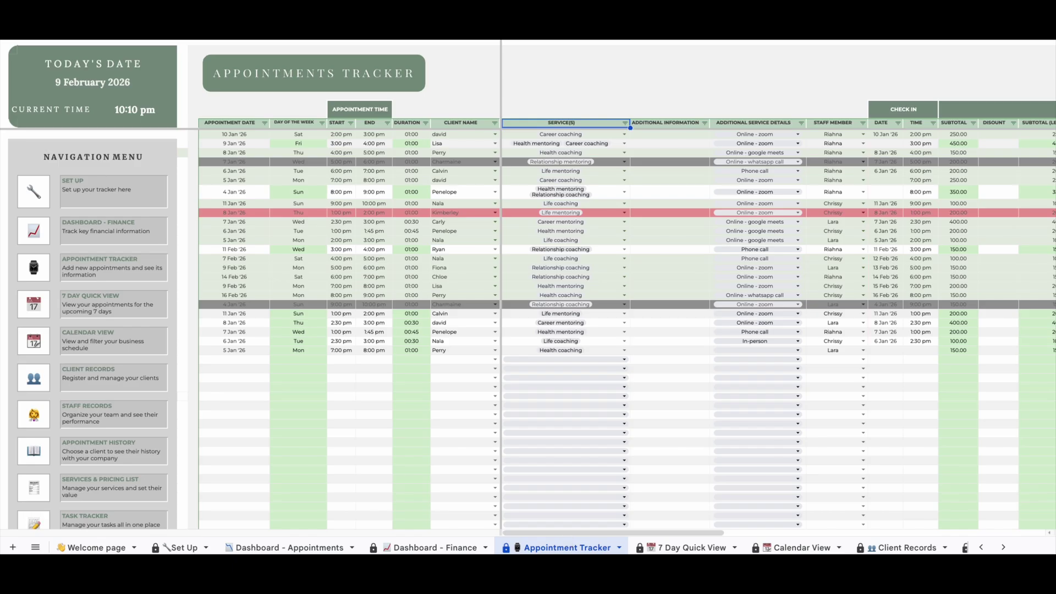
pyautogui.doubleClick(232, 359)
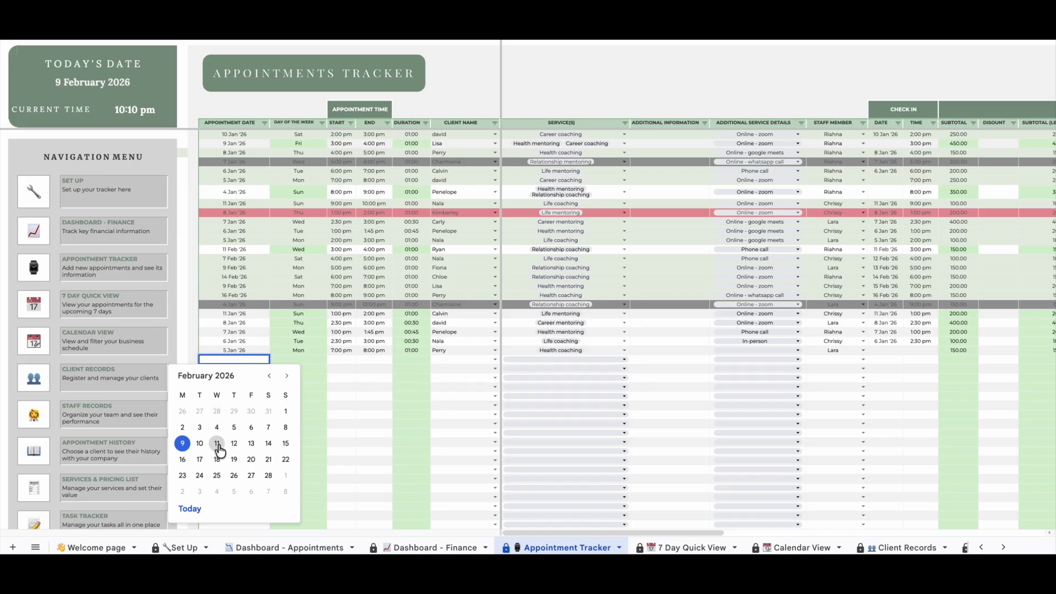
pyautogui.click(182, 444)
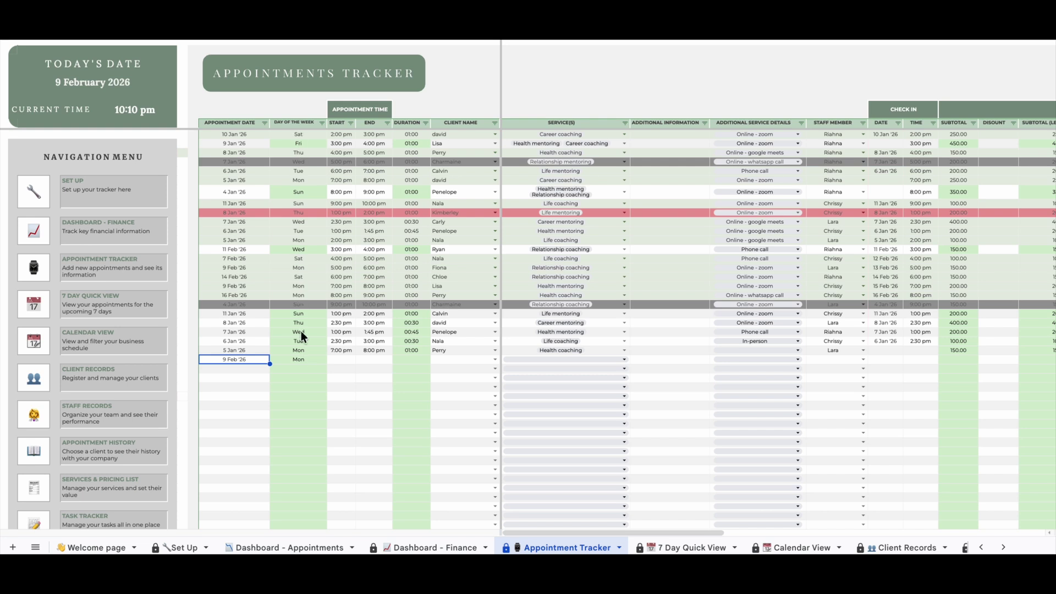
# Enter a start time of 15:00 and an end time of 16:30 for the new 9 February appointment
pyautogui.click(340, 361)
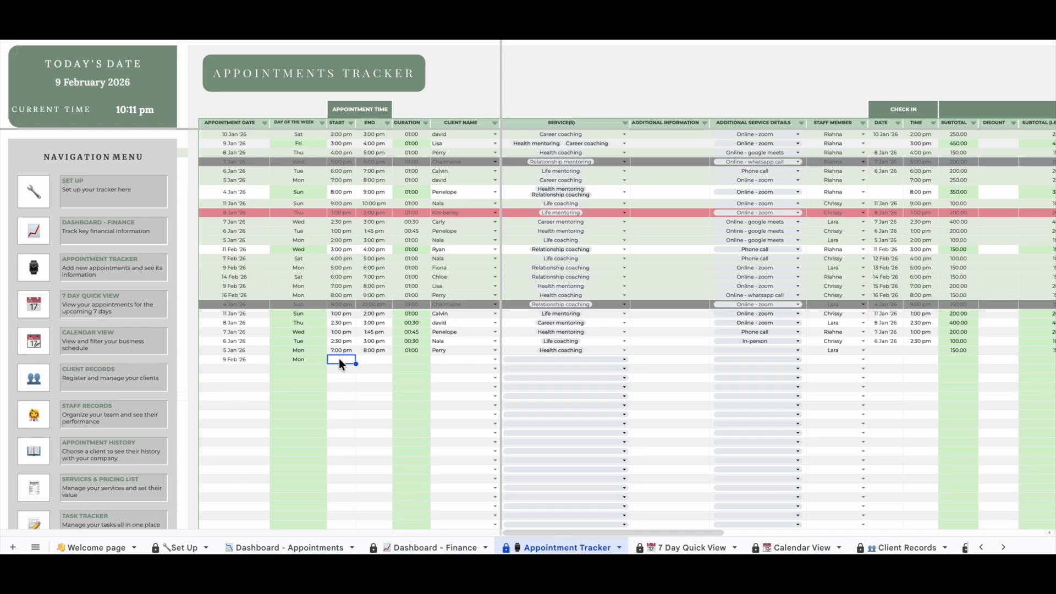
pyautogui.write('15:00')
pyautogui.press('Tab')
pyautogui.write('16:30')
pyautogui.press('Tab')
pyautogui.press('Tab')
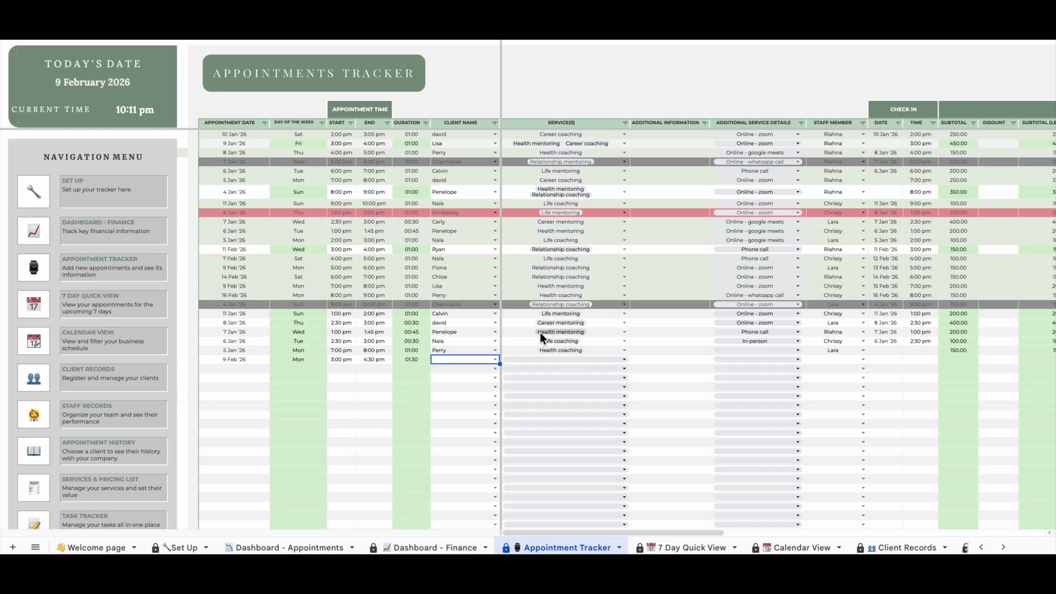
# Set the client name of the new appointment to the fifth client in the list
pyautogui.click(496, 359)
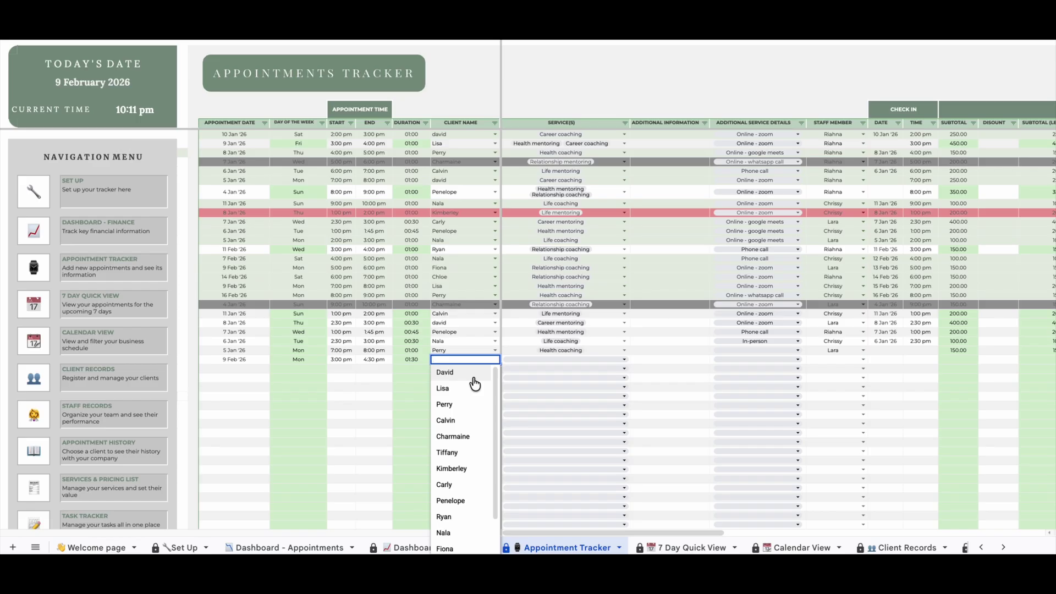
pyautogui.click(468, 438)
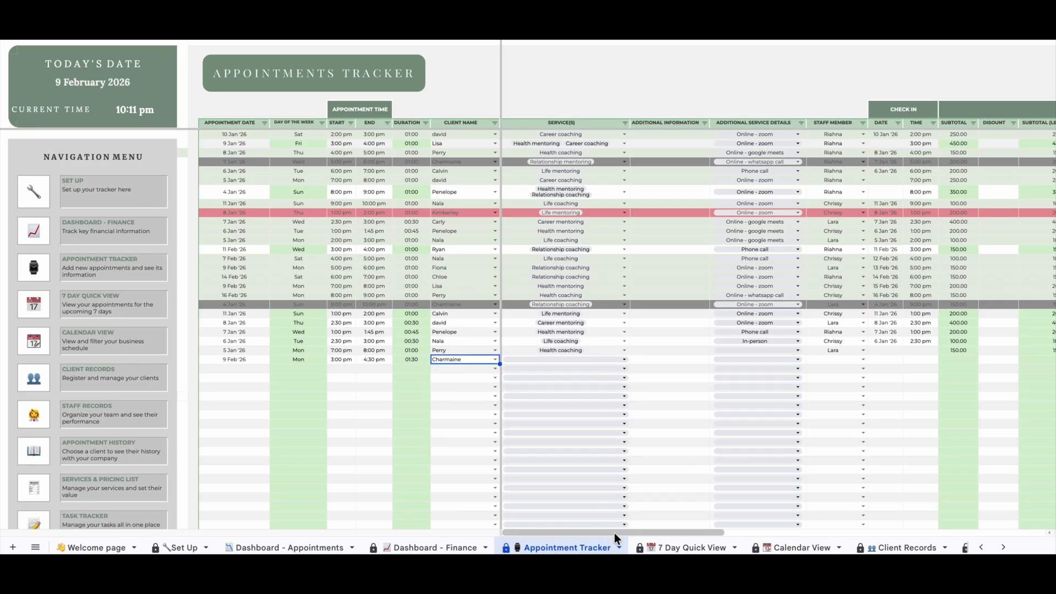
pyautogui.moveTo(615, 533); pyautogui.dragTo(612, 530)
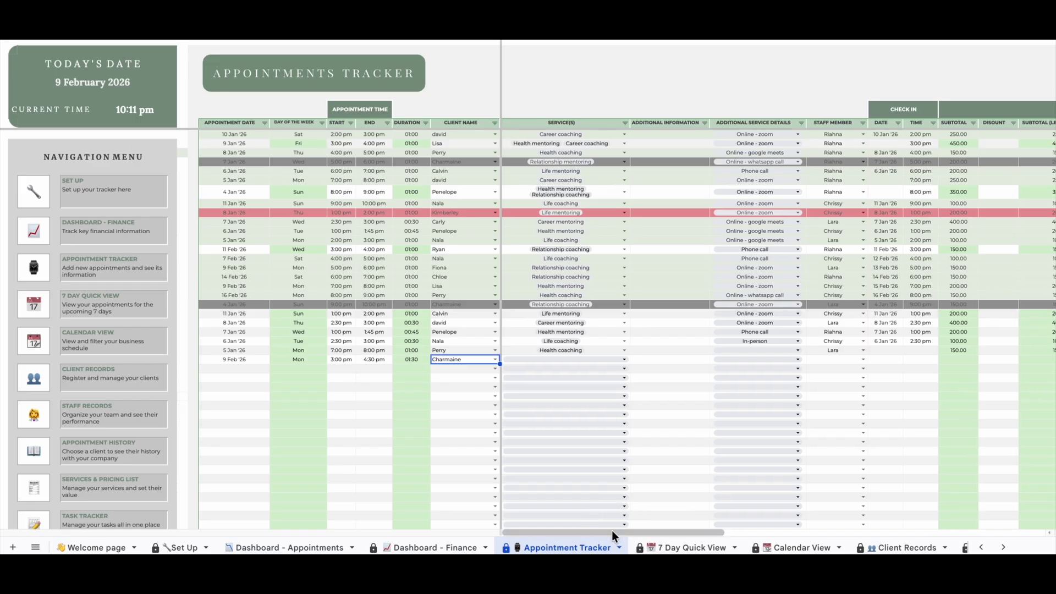
# Assign Career coaching and Relationship coaching as the new appointment's services and check its subtotal
pyautogui.click(623, 359)
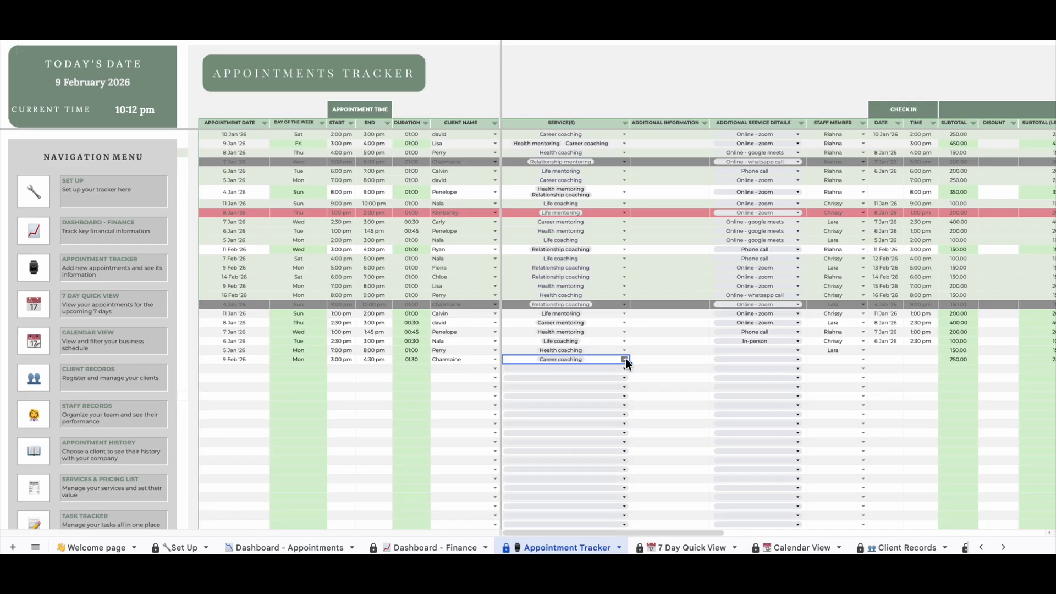
pyautogui.click(626, 358)
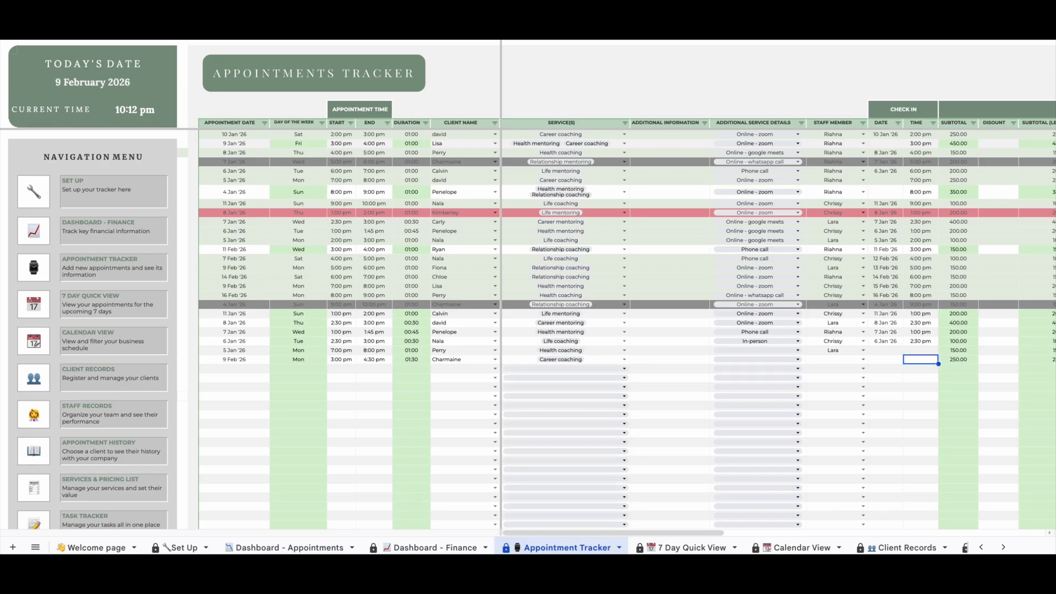
pyautogui.press('Right')
pyautogui.click(625, 359)
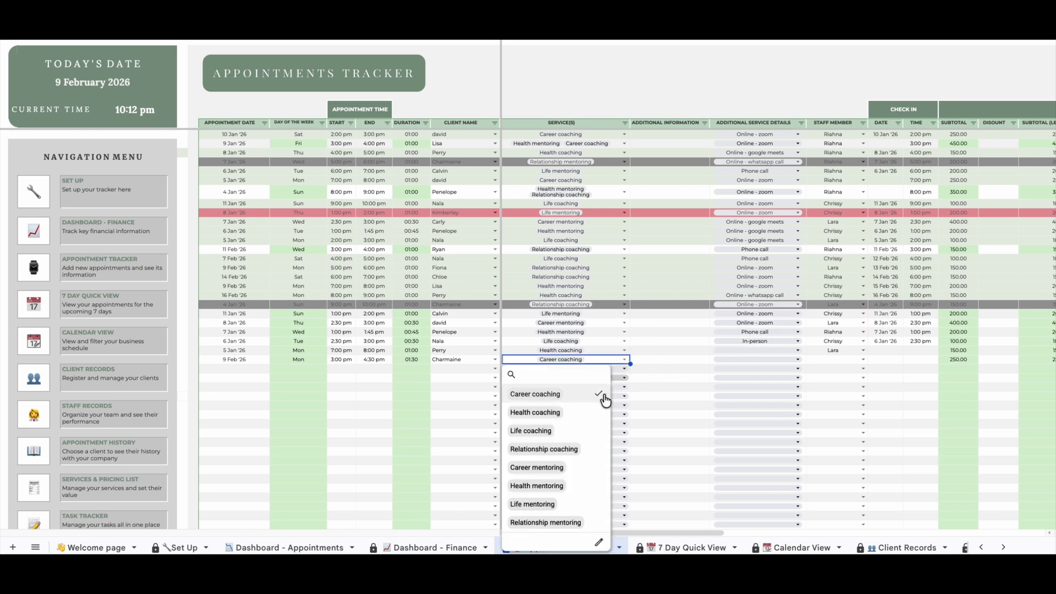
pyautogui.click(595, 450)
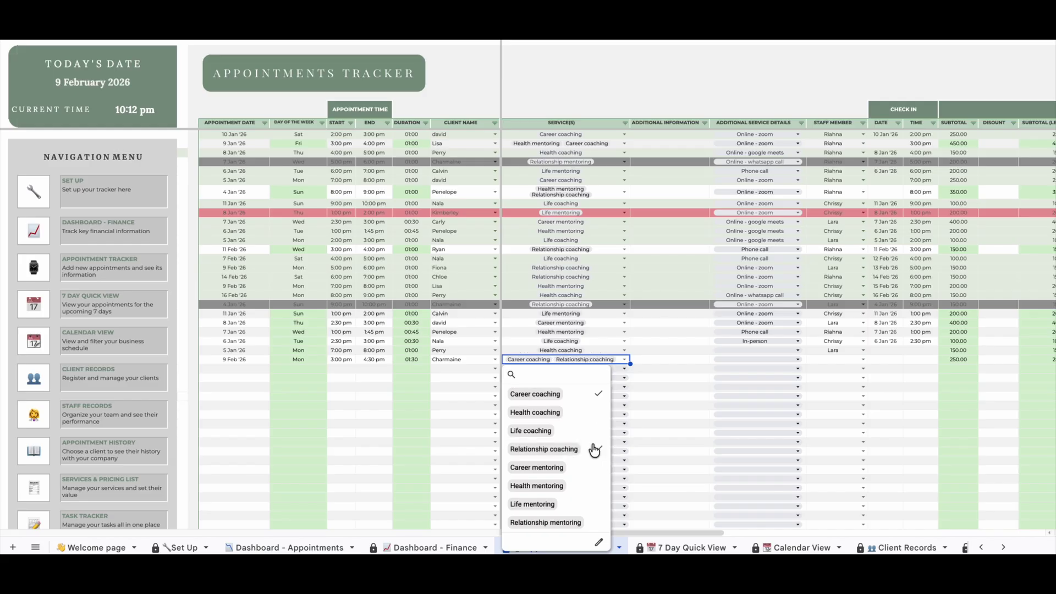
pyautogui.click(656, 360)
pyautogui.press('Right')
pyautogui.press('Right')
pyautogui.press('Right')
pyautogui.press('Right')
pyautogui.press('Right')
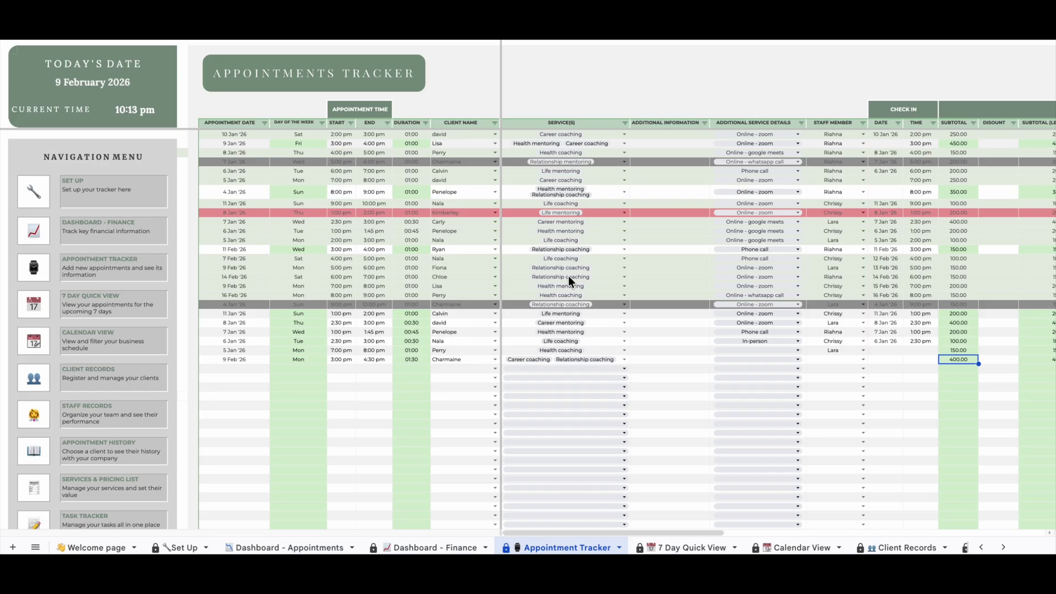
# Add "45 mins for each" as the appointment's additional information and set its additional service details to Phone call
pyautogui.click(642, 358)
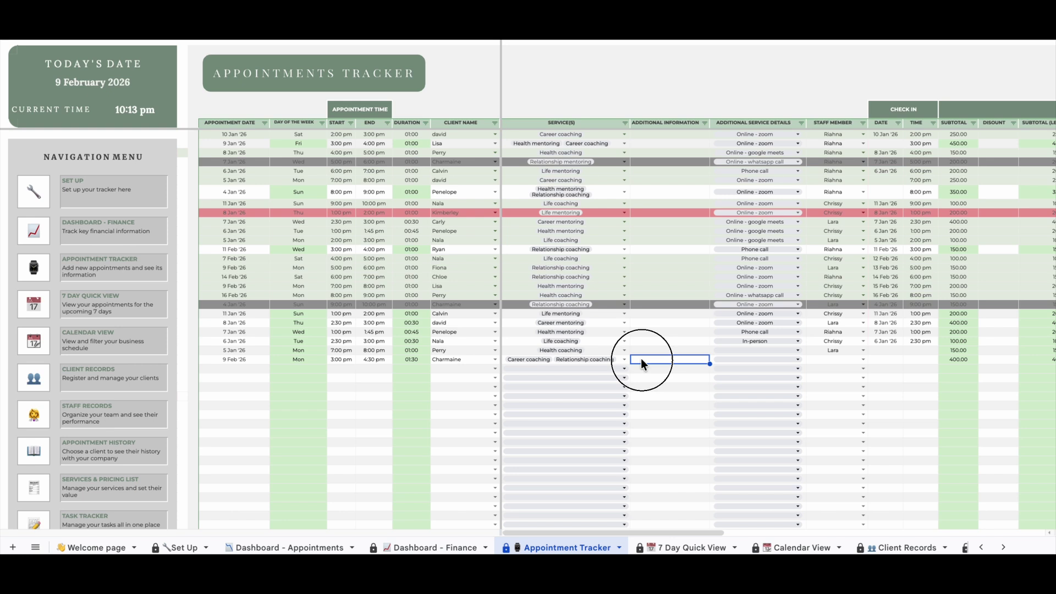
pyautogui.write('45 mins for each')
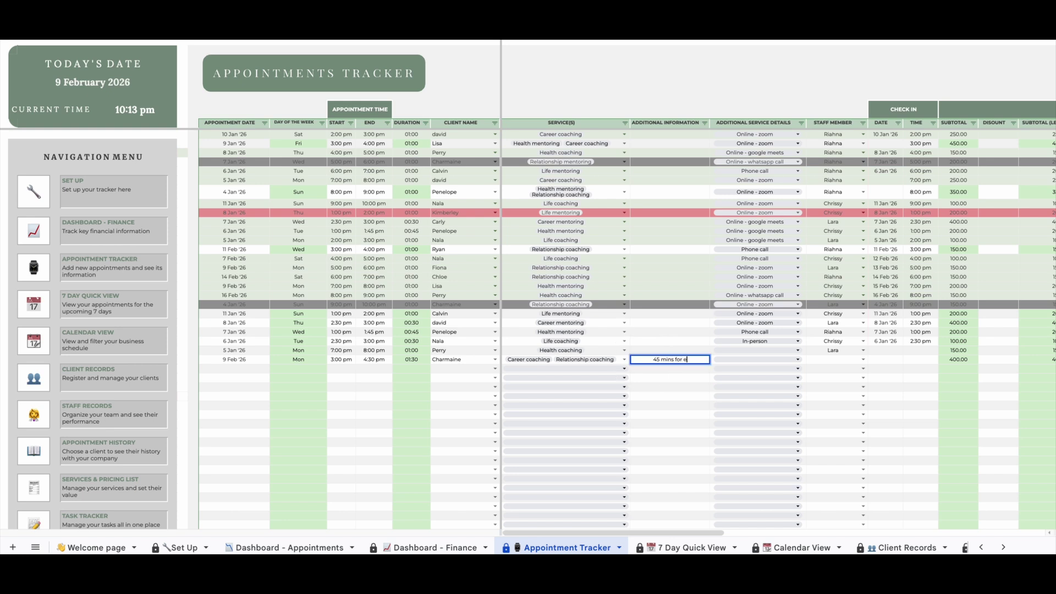
pyautogui.click(748, 359)
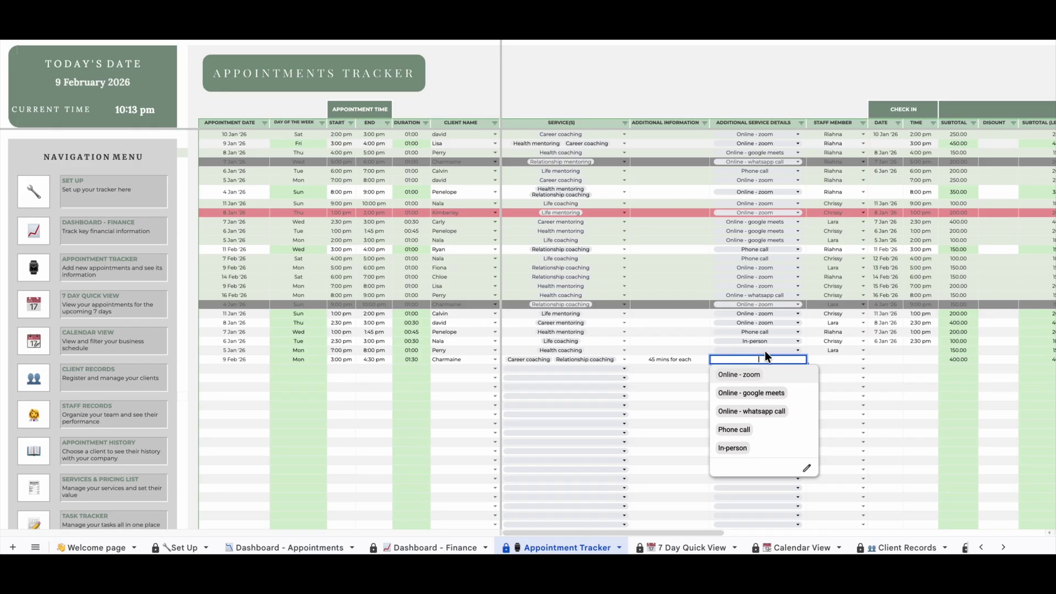
pyautogui.click(781, 432)
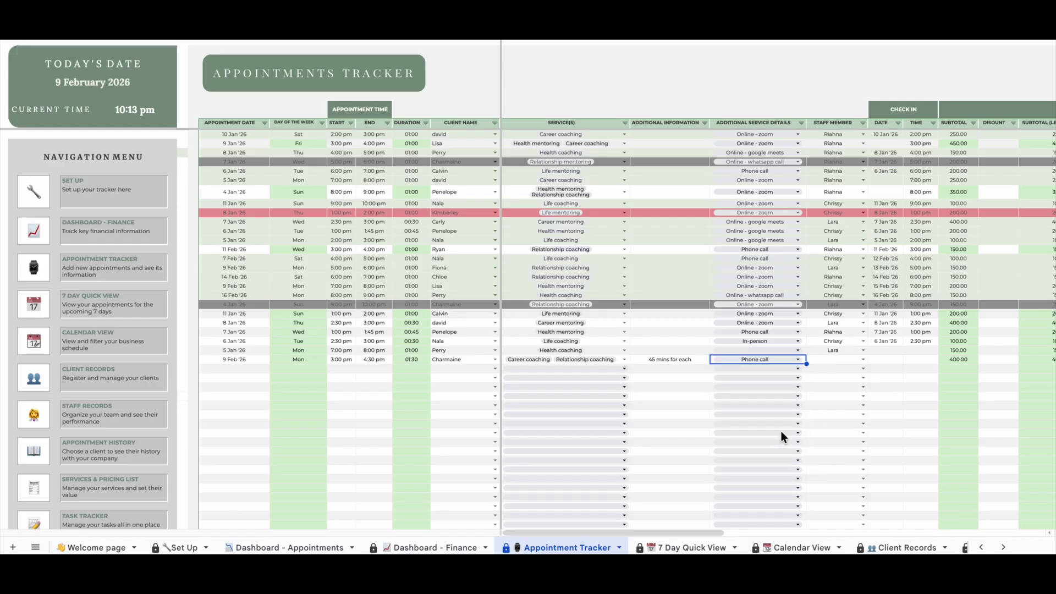
# Assign the first staff member in the list to the appointment and enter its check-in as 9 February 2026 at 15:00
pyautogui.click(864, 361)
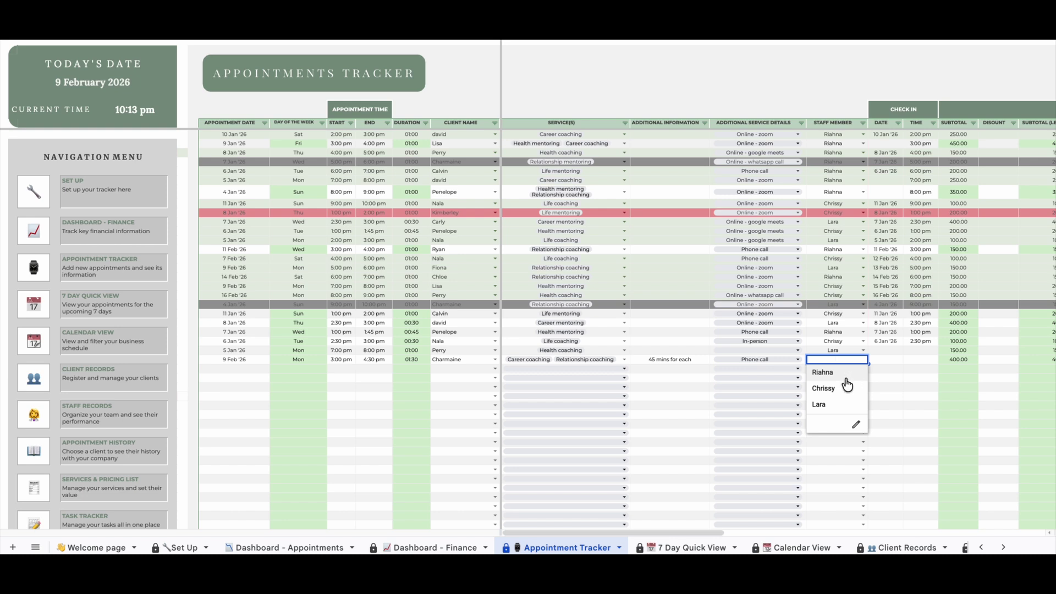
pyautogui.click(846, 379)
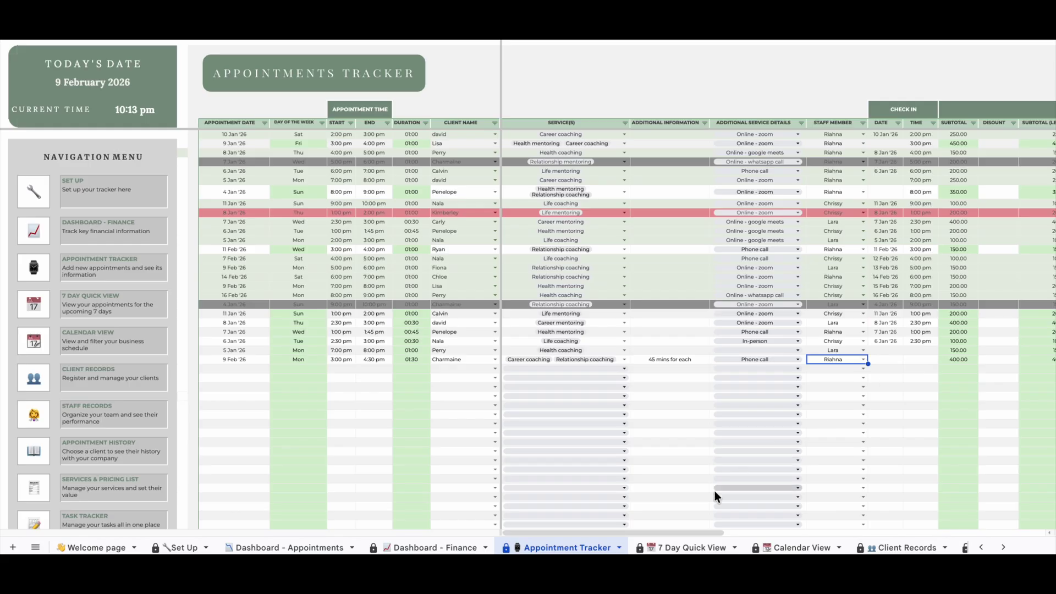
pyautogui.moveTo(713, 531); pyautogui.dragTo(774, 528)
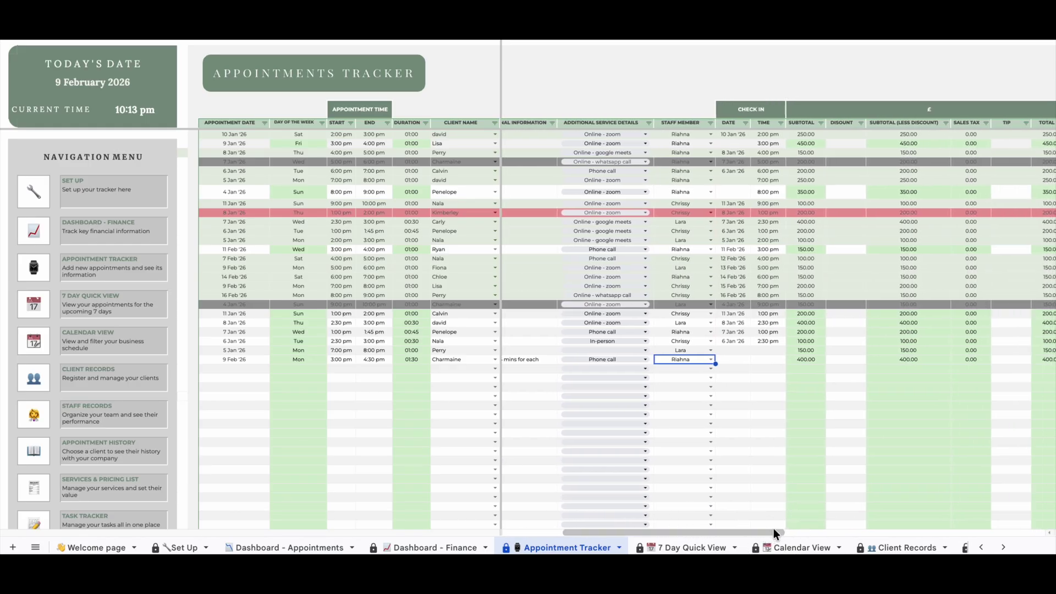
pyautogui.click(738, 361)
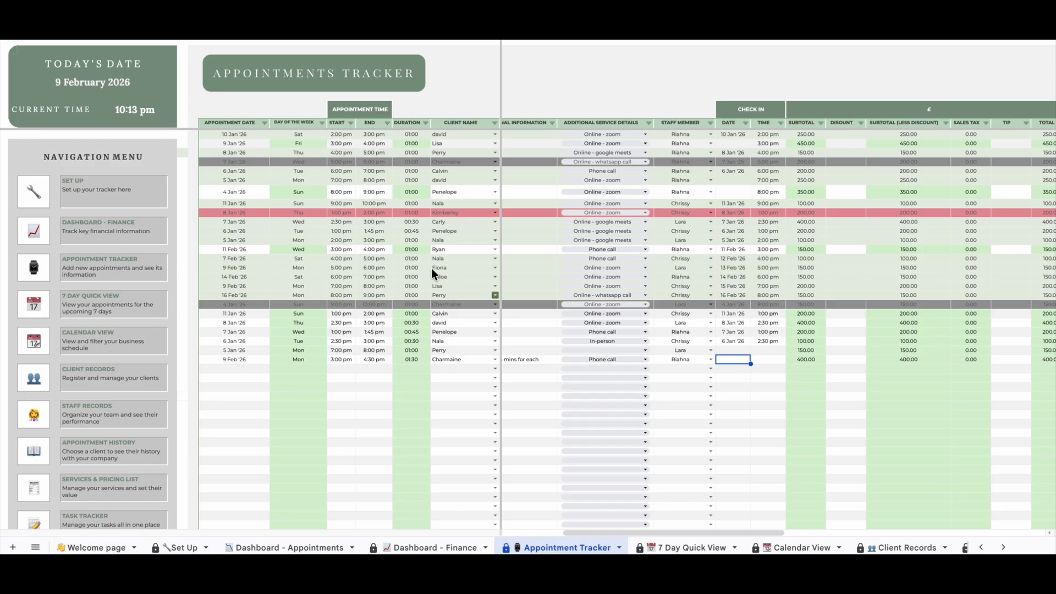
pyautogui.doubleClick(737, 359)
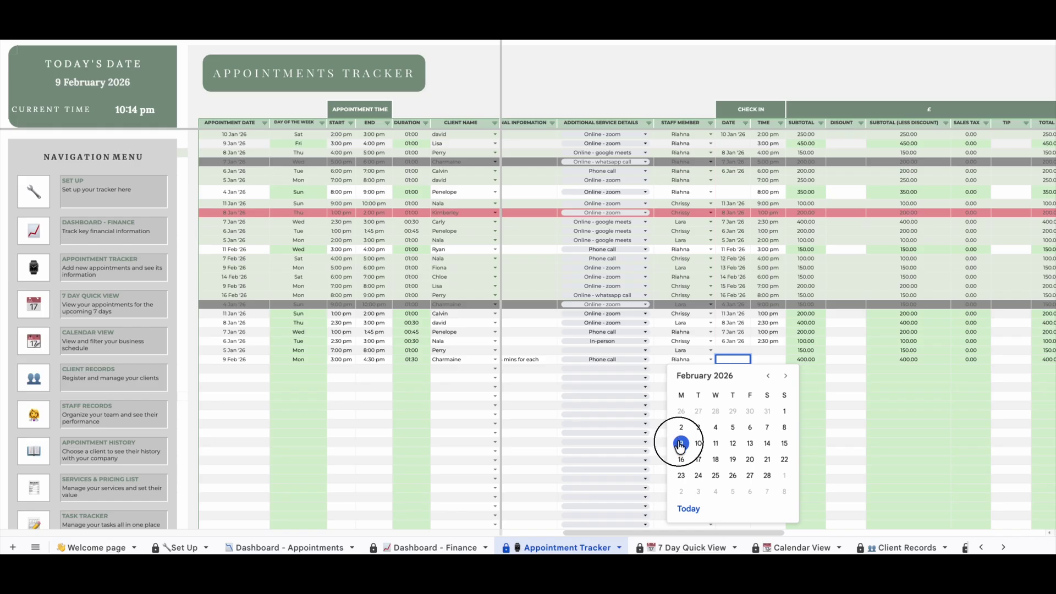
pyautogui.click(681, 444)
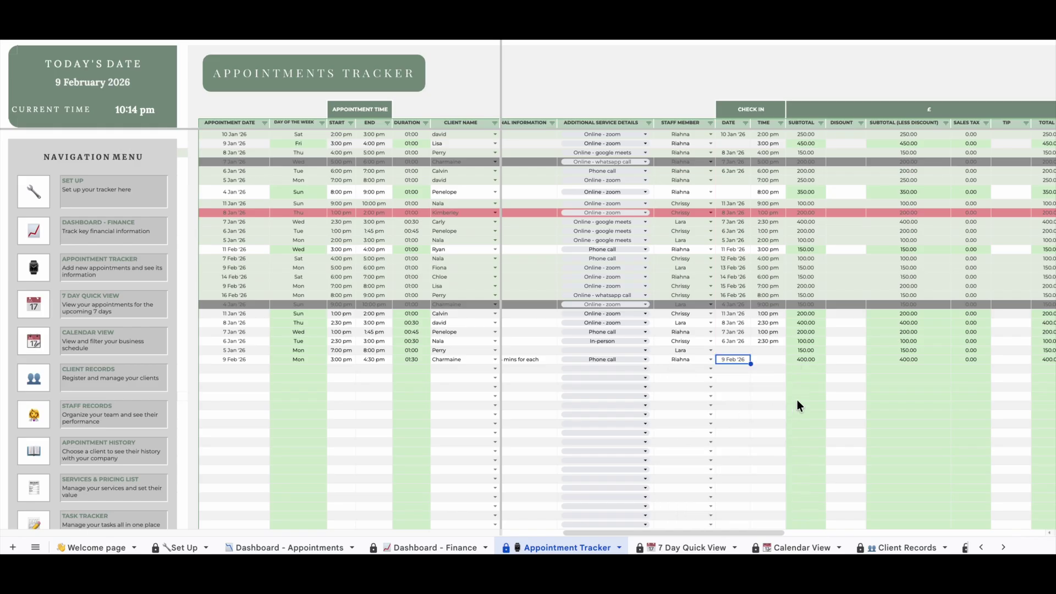
pyautogui.click(770, 359)
pyautogui.write('15:00')
pyautogui.press('Return')
pyautogui.moveTo(723, 360); pyautogui.dragTo(758, 361)
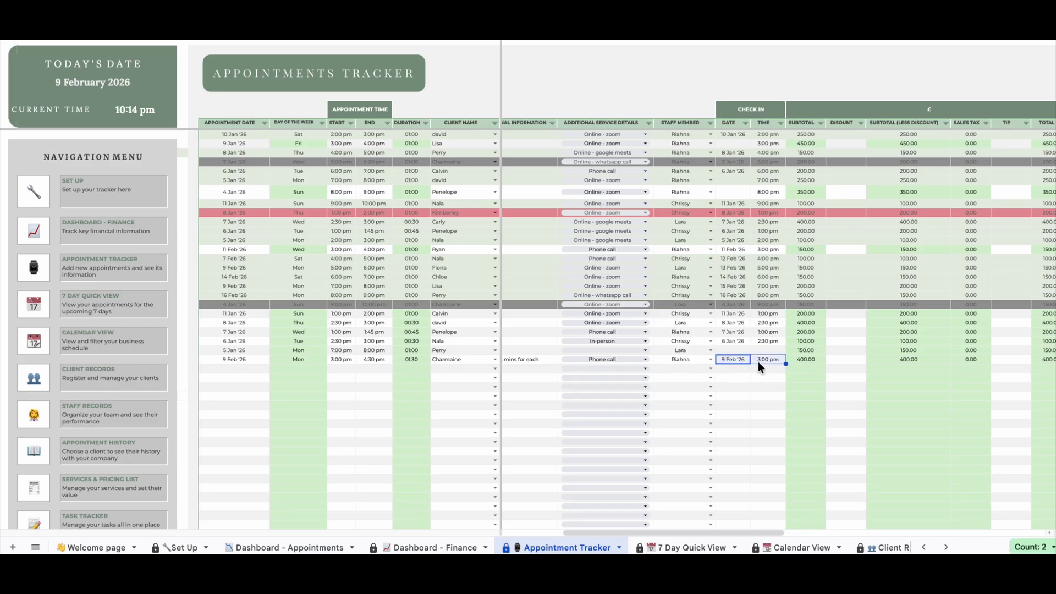
# Give the new appointment a discount of 50 and check its discounted subtotal and sales tax
pyautogui.click(849, 359)
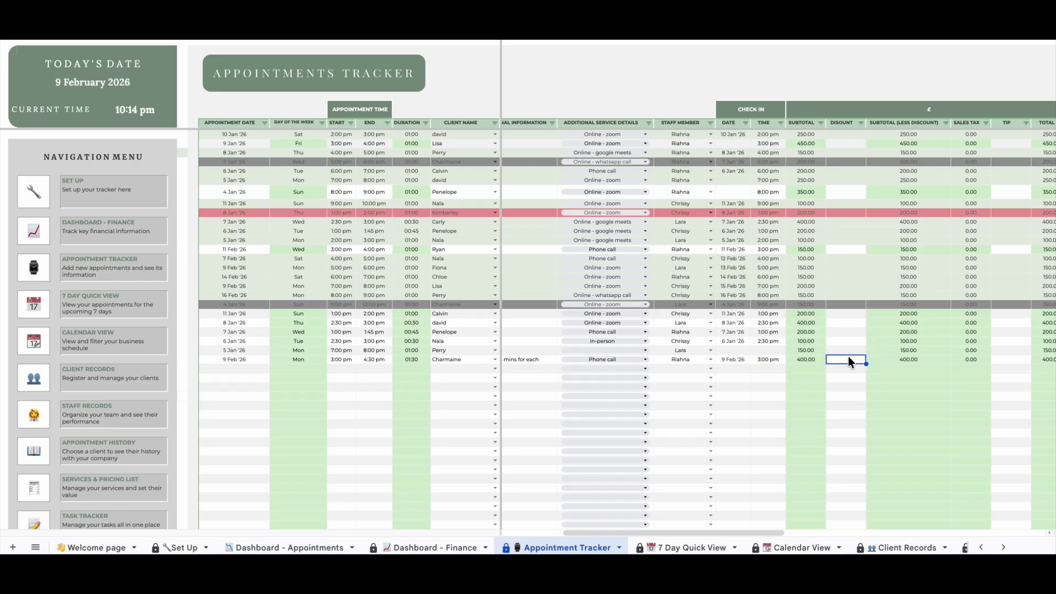
pyautogui.write('50')
pyautogui.press('Return')
pyautogui.press('Up')
pyautogui.press('Right')
pyautogui.press('Right')
# Set the sale tax rate to 20% in Set Up and check the sales tax column in the Appointment Tracker
pyautogui.click(178, 549)
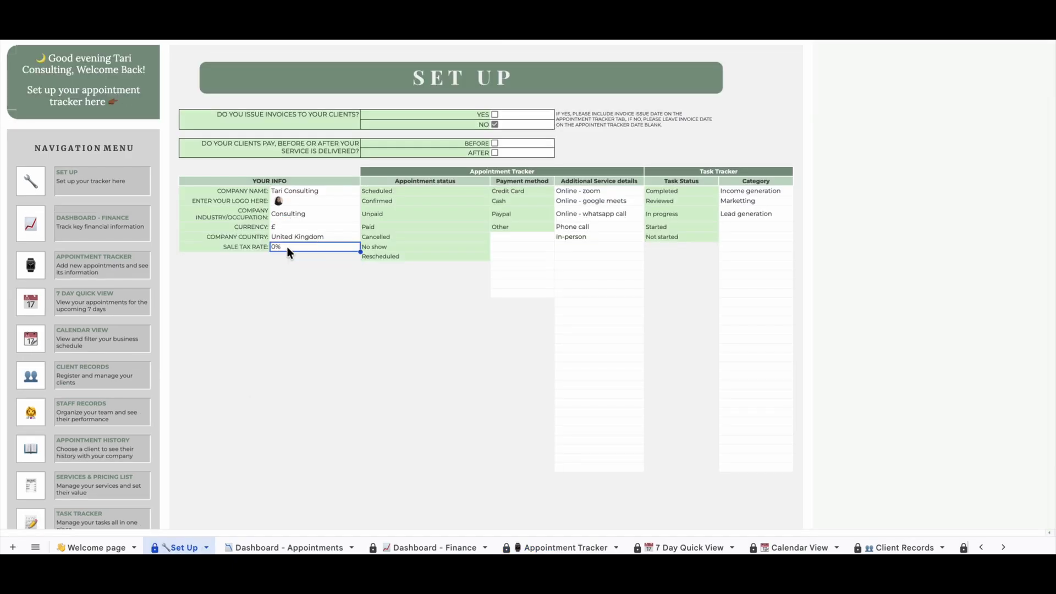
pyautogui.write('20%')
pyautogui.press('Return')
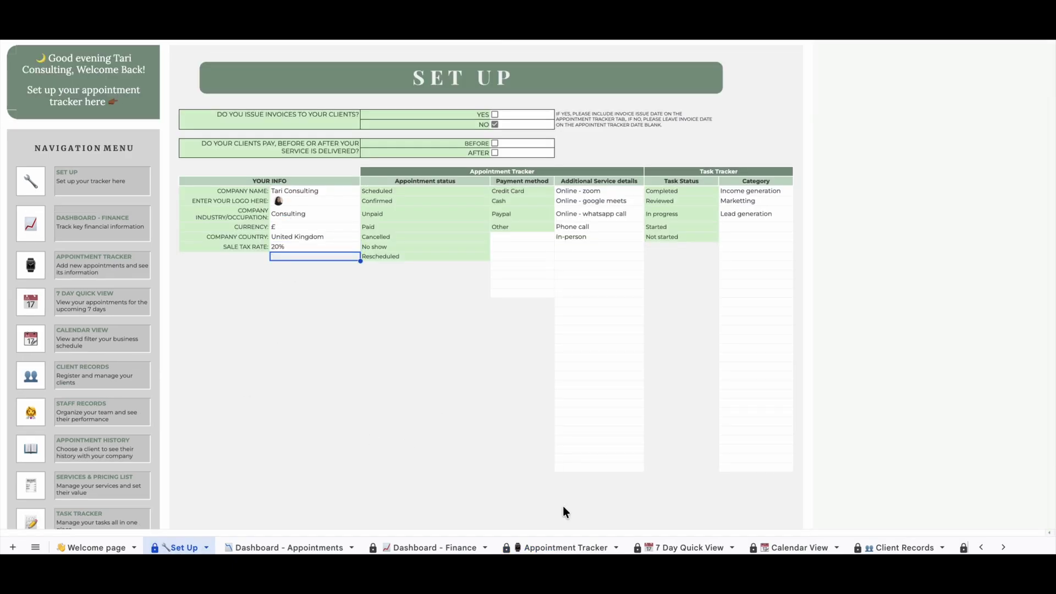
pyautogui.click(590, 547)
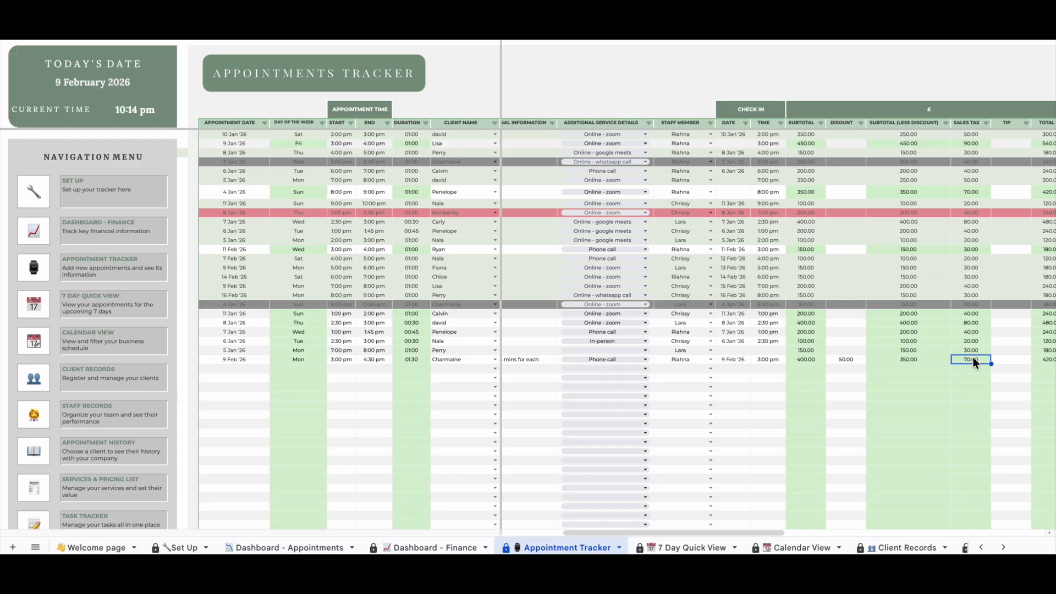
# Restore the sale tax rate in Set Up to 0% and return to the Appointment Tracker
pyautogui.click(185, 548)
pyautogui.click(565, 547)
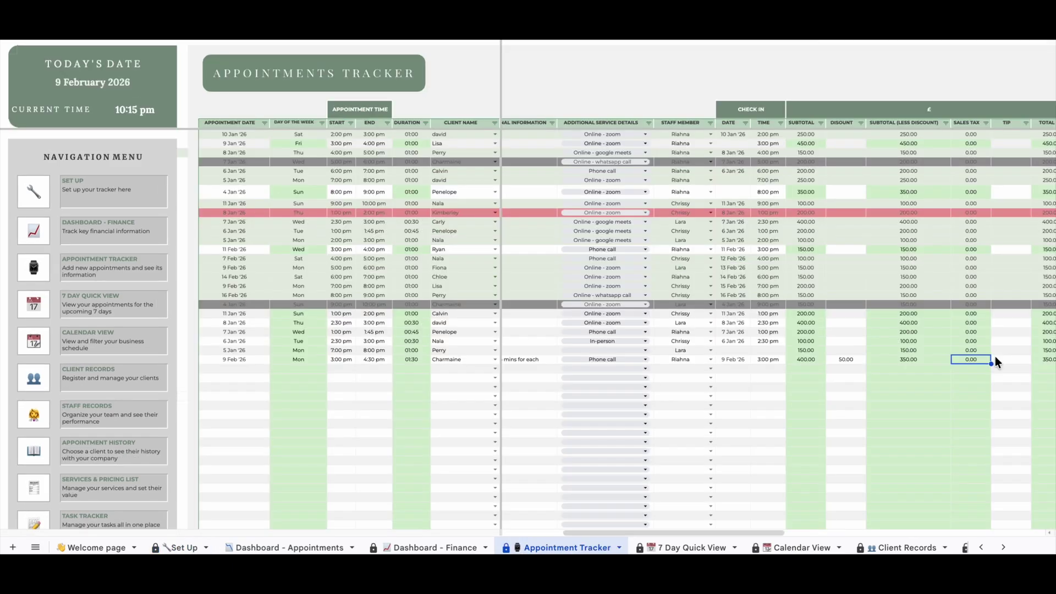
# Enter a tip of 20 for the new appointment and choose Cash as its payment method
pyautogui.moveTo(768, 530); pyautogui.dragTo(824, 533)
pyautogui.write('20')
pyautogui.press('Return')
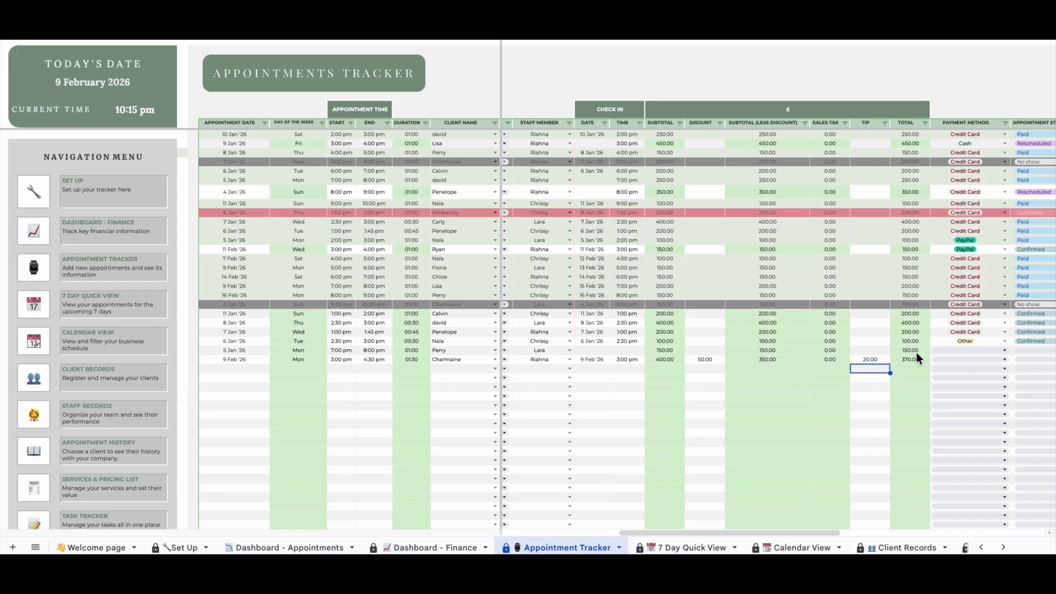
pyautogui.click(949, 360)
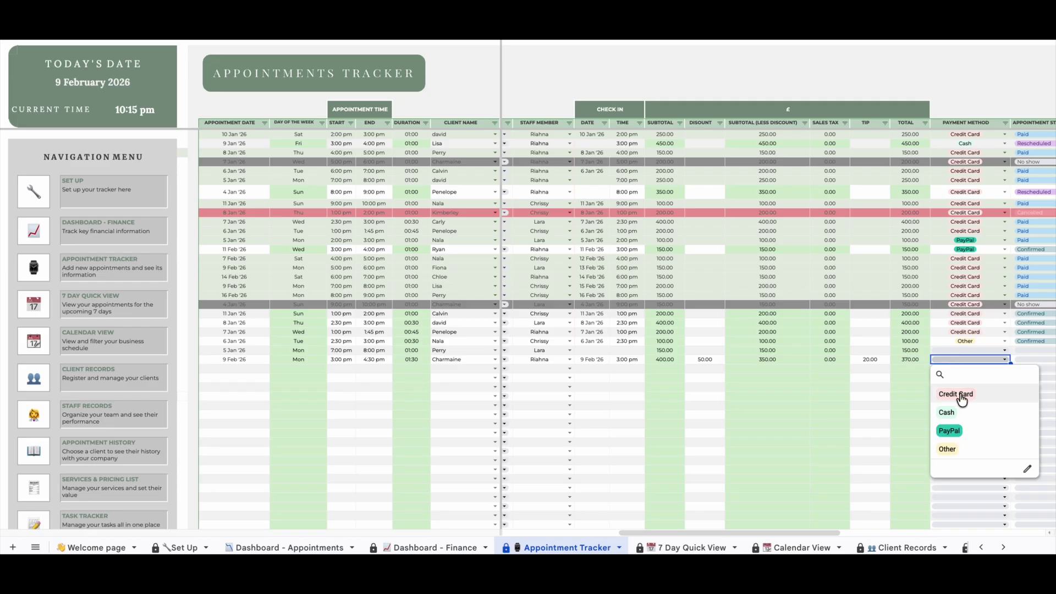
pyautogui.click(967, 417)
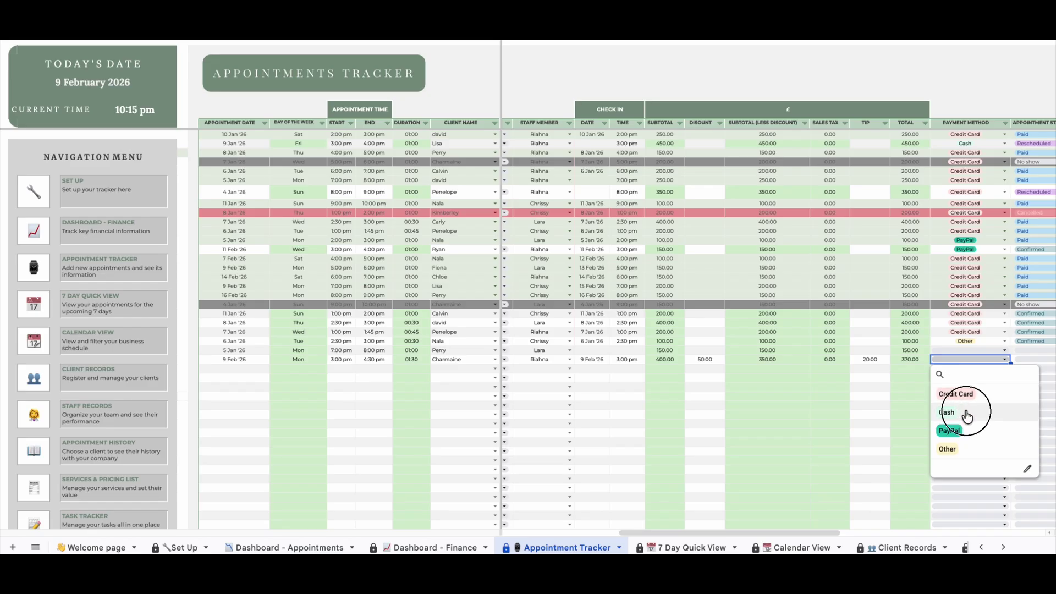
# Set the new appointment's status to Confirmed and its payment date to 9 February 2026
pyautogui.moveTo(804, 531); pyautogui.dragTo(887, 532)
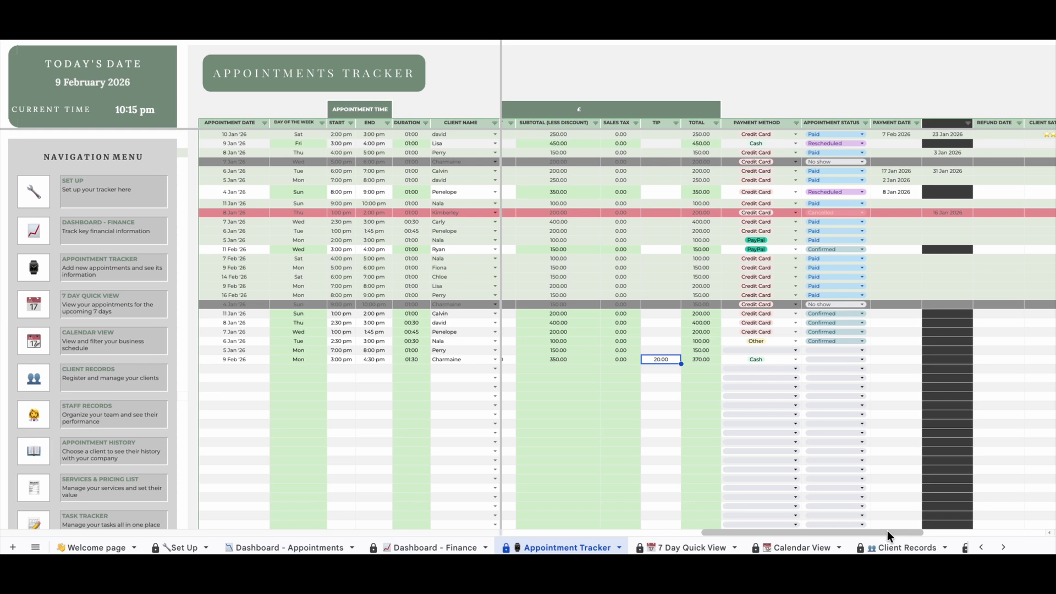
pyautogui.click(835, 360)
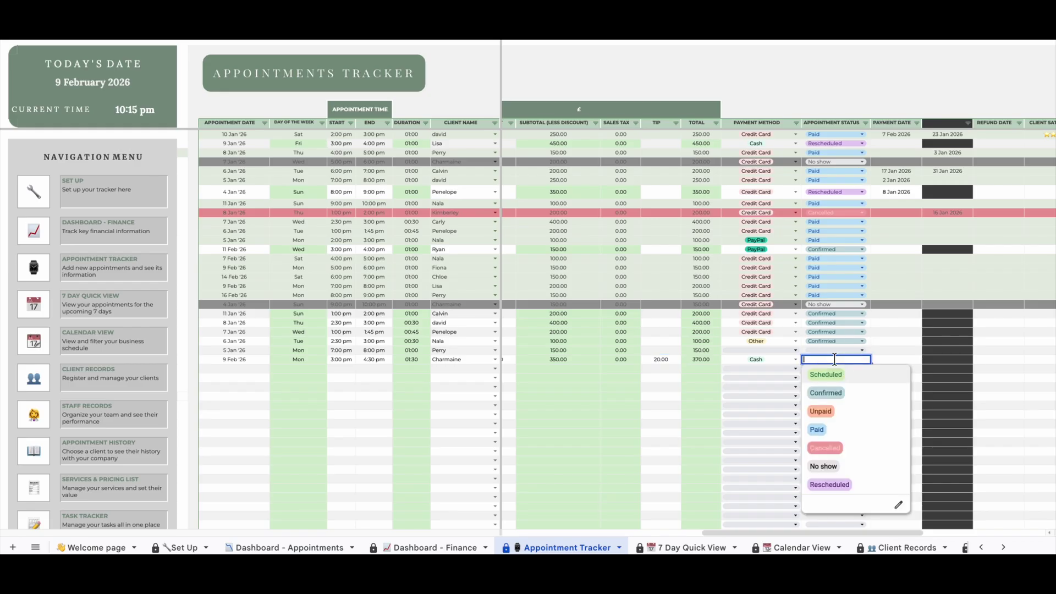
pyautogui.click(842, 399)
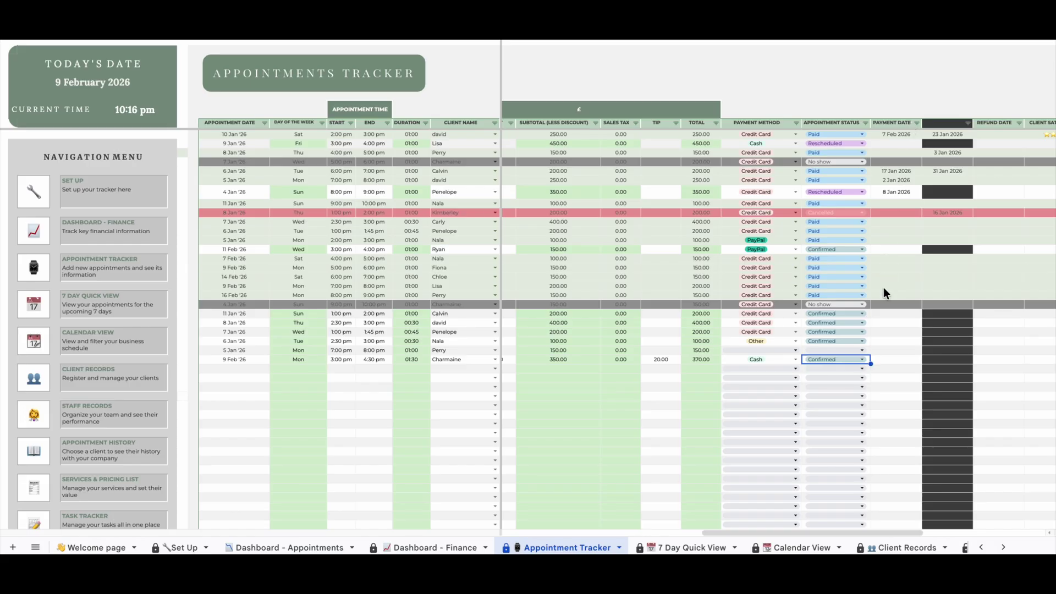
pyautogui.click(889, 360)
pyautogui.doubleClick(889, 359)
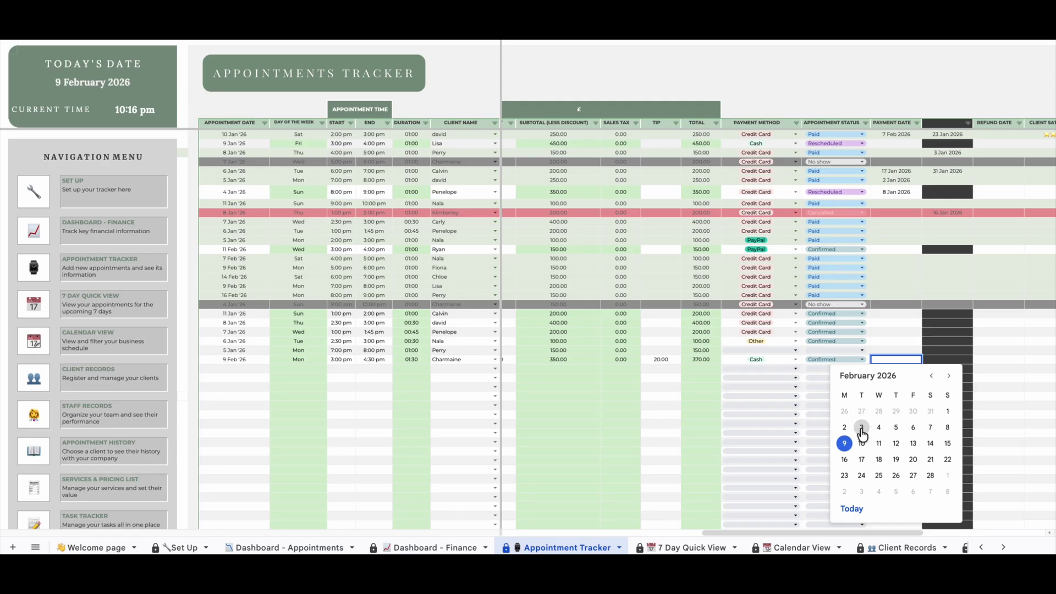
pyautogui.click(846, 443)
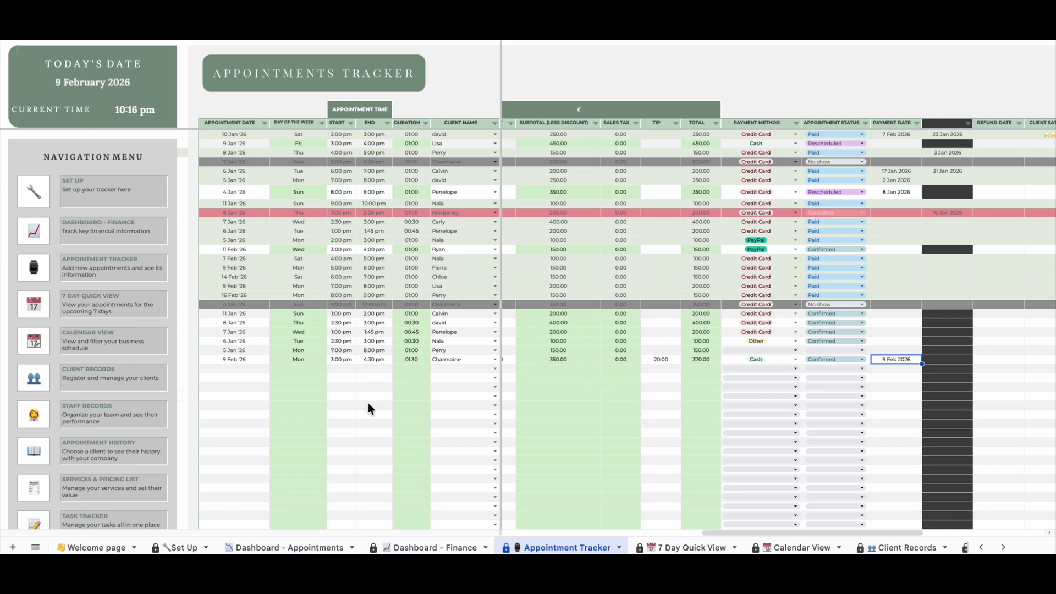
# Set the invoice question in Set Up to Yes and open the new appointment's invoice date in the Appointment Tracker
pyautogui.click(183, 547)
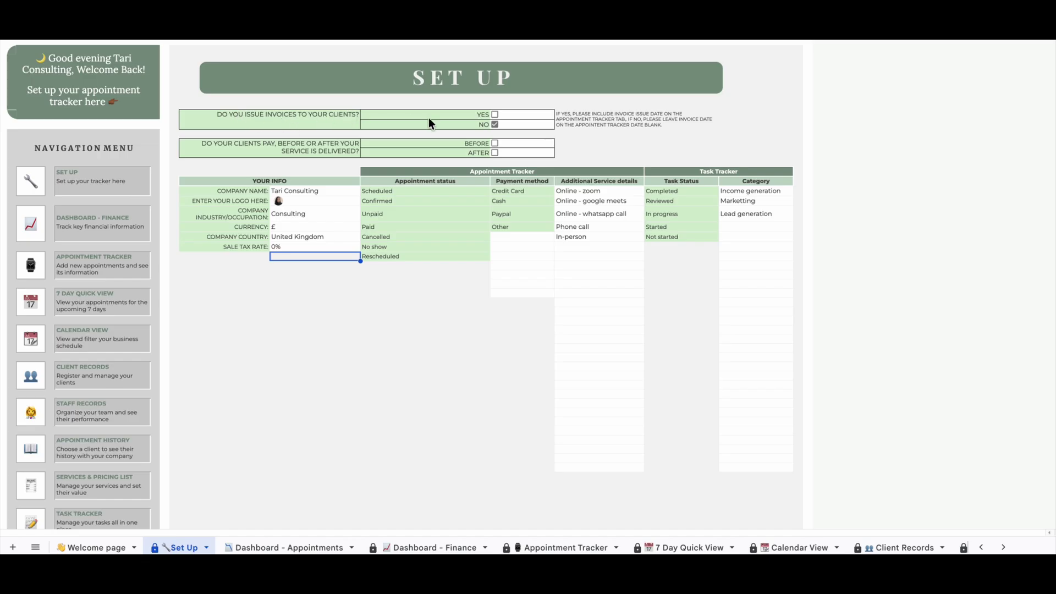
pyautogui.click(493, 126)
pyautogui.click(494, 114)
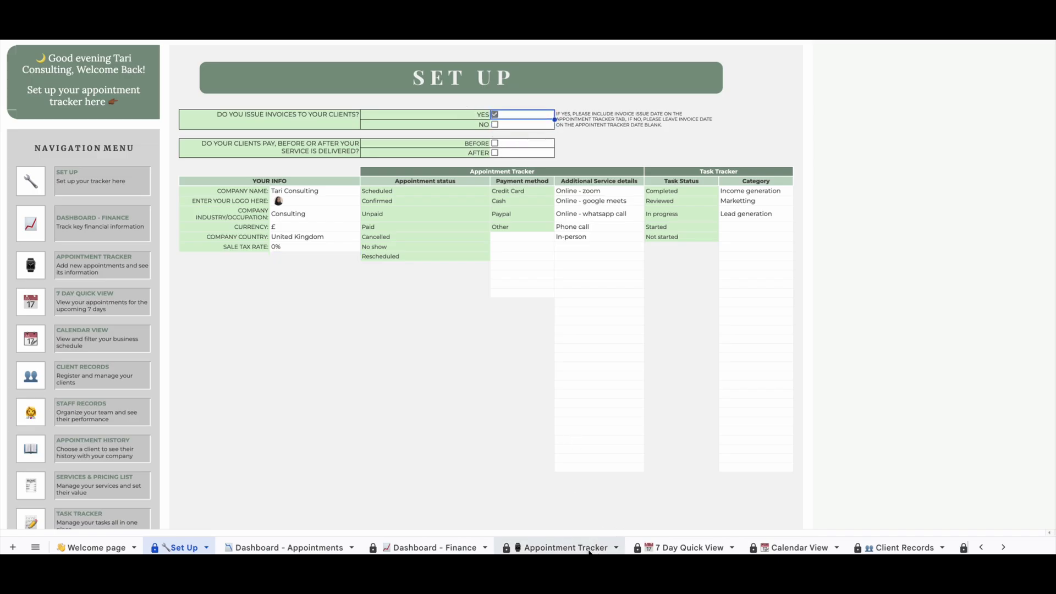
pyautogui.click(567, 548)
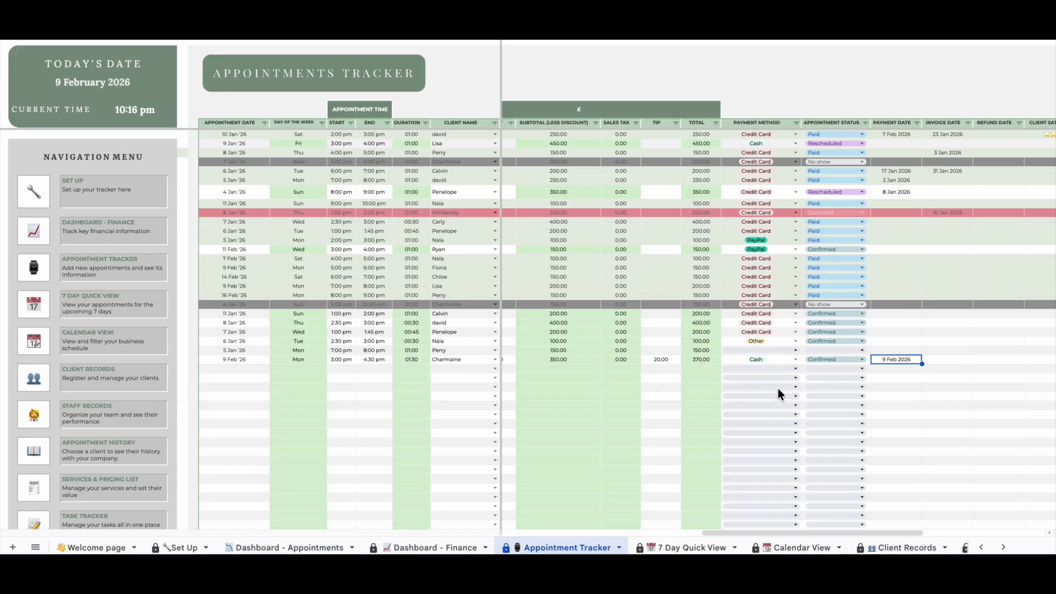
pyautogui.doubleClick(938, 359)
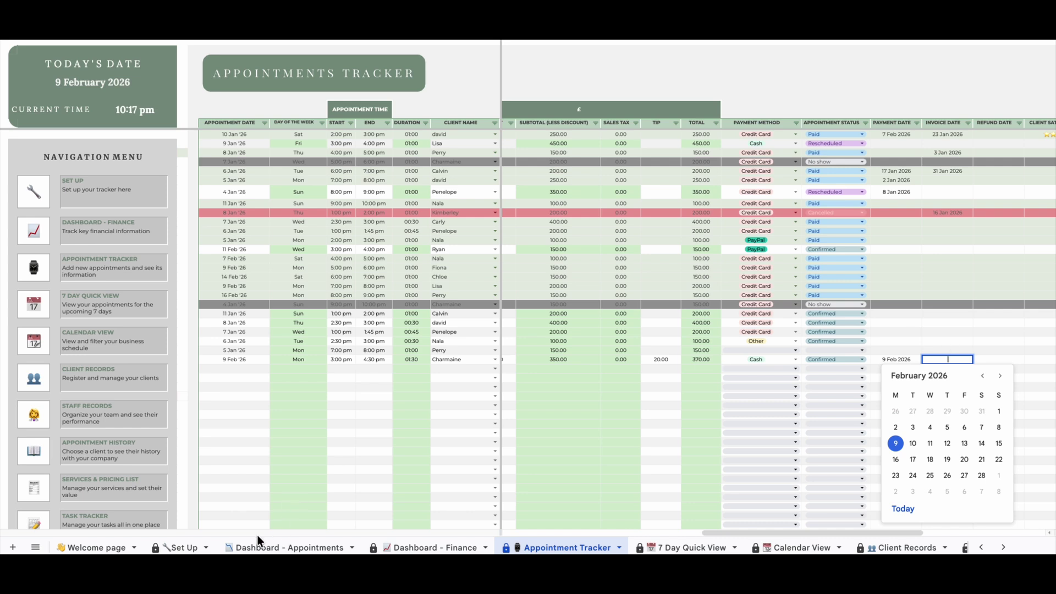
# Set the invoice question in Set Up back to No and return to the Appointment Tracker
pyautogui.click(184, 547)
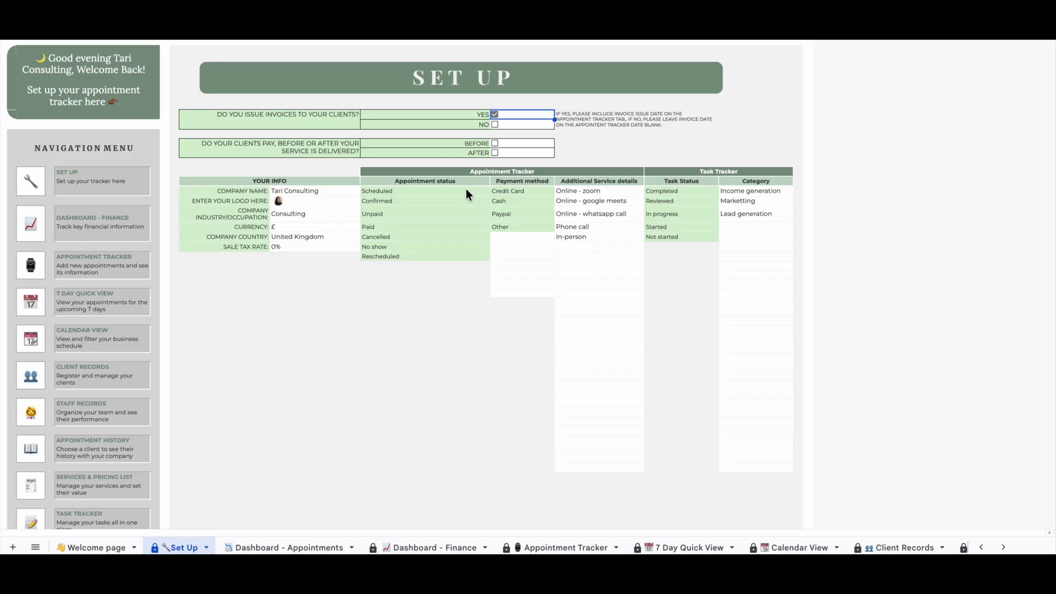
pyautogui.click(494, 124)
pyautogui.click(495, 124)
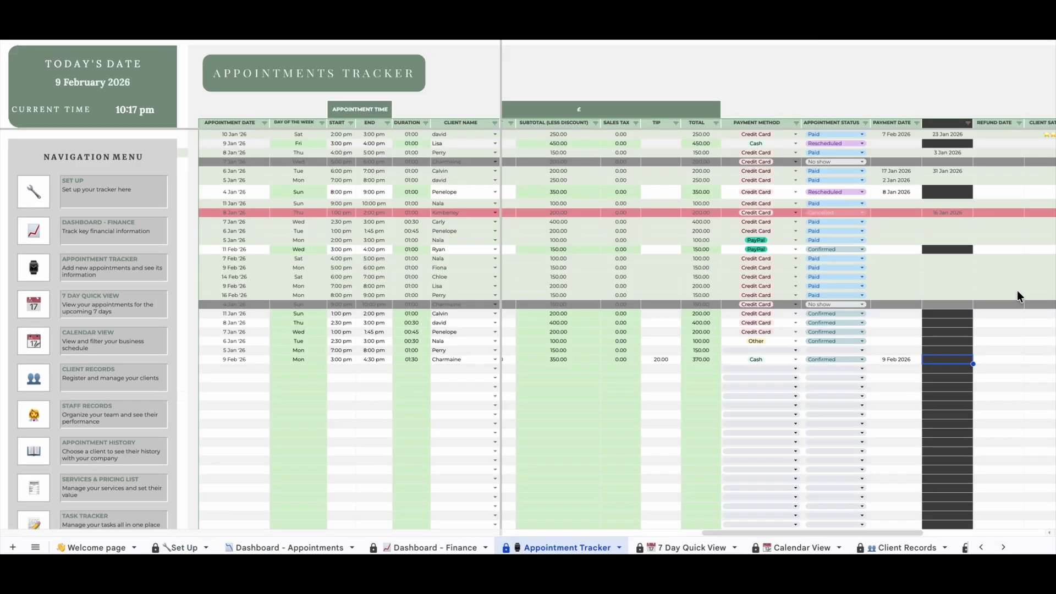
# Give the new appointment a three-star client satisfaction rating and select its notes cell
pyautogui.click(860, 533)
pyautogui.moveTo(897, 533); pyautogui.dragTo(898, 533)
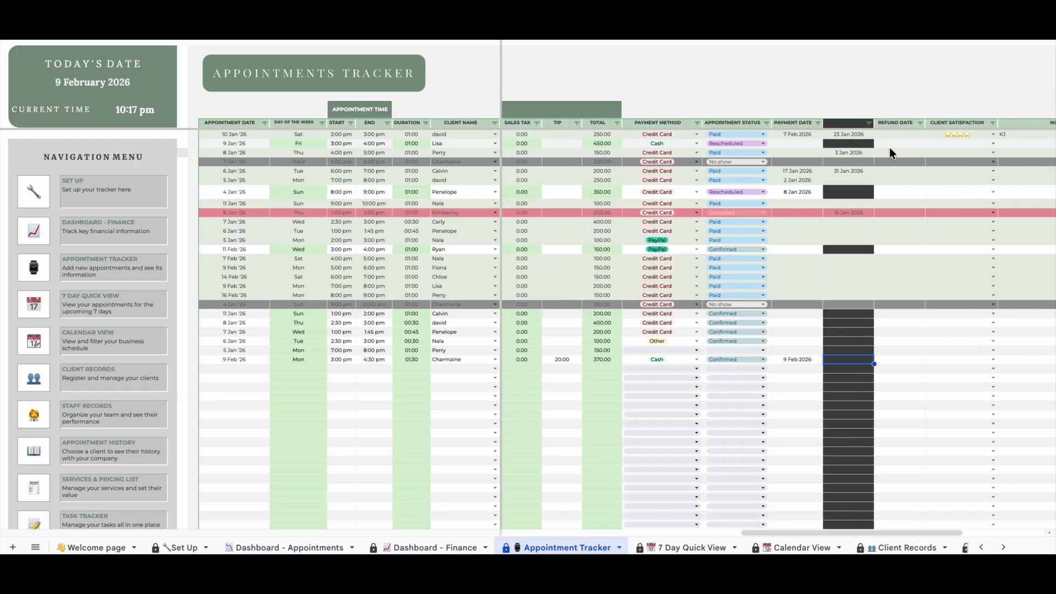
pyautogui.click(891, 214)
pyautogui.click(993, 212)
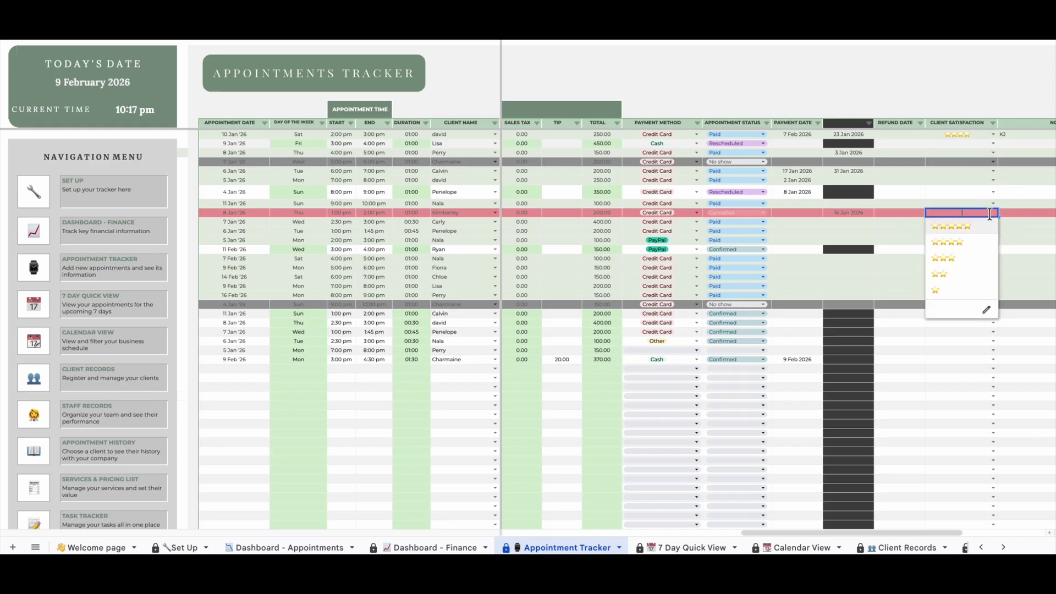
pyautogui.click(984, 360)
pyautogui.click(993, 359)
pyautogui.click(960, 403)
pyautogui.hscroll(2, 959, 399)
pyautogui.click(942, 361)
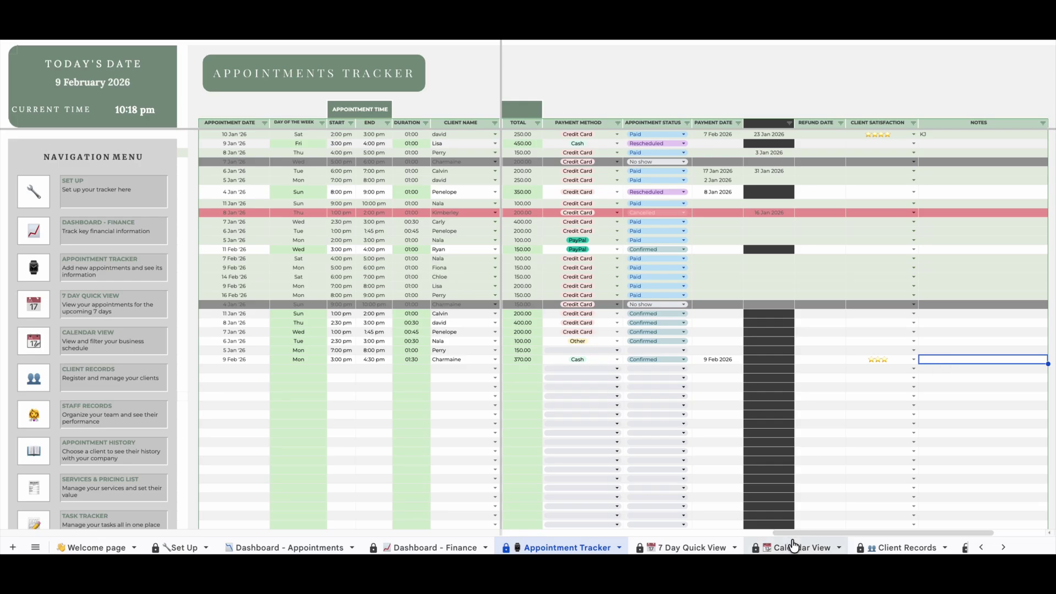
# Review the upcoming appointments in the 7 Day Quick View sheet
pyautogui.moveTo(810, 532); pyautogui.dragTo(795, 532)
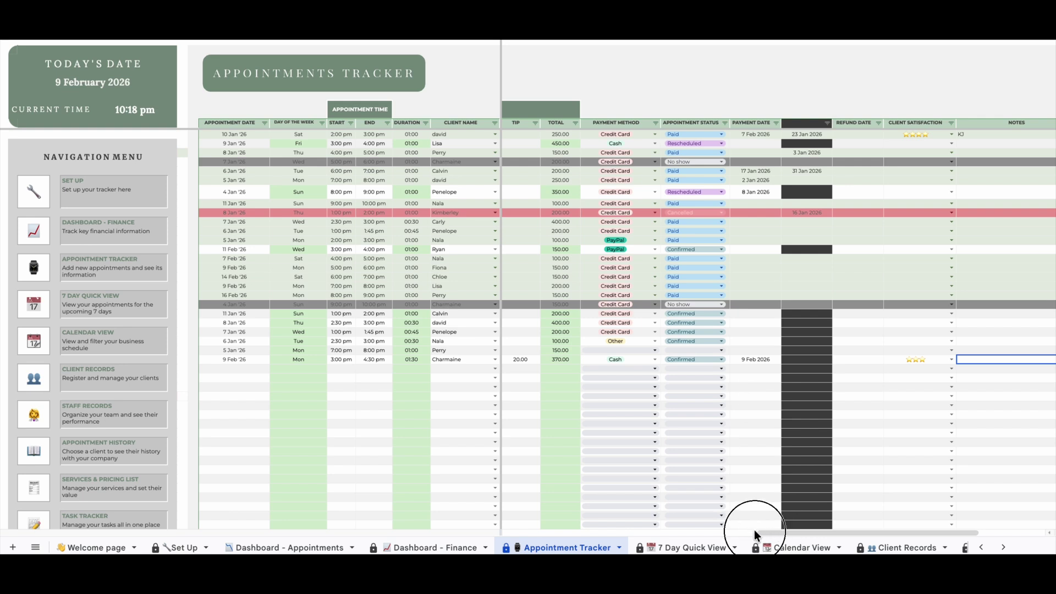
pyautogui.moveTo(756, 531)
pyautogui.mouseDown()
pyautogui.moveTo(767, 530)
pyautogui.moveTo(645, 520)
pyautogui.moveTo(750, 531)
pyautogui.mouseUp()
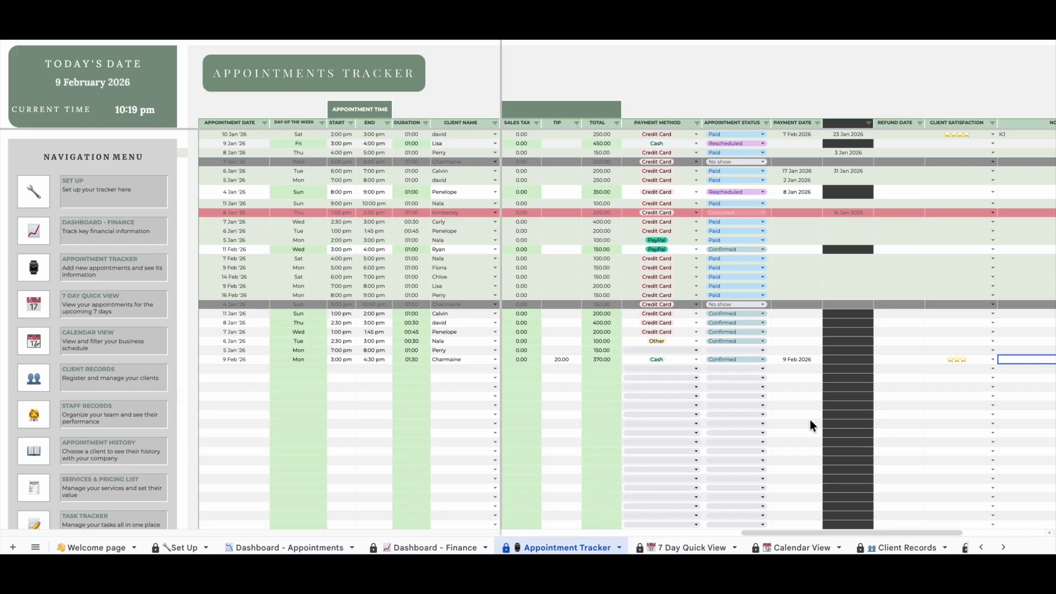
pyautogui.click(687, 548)
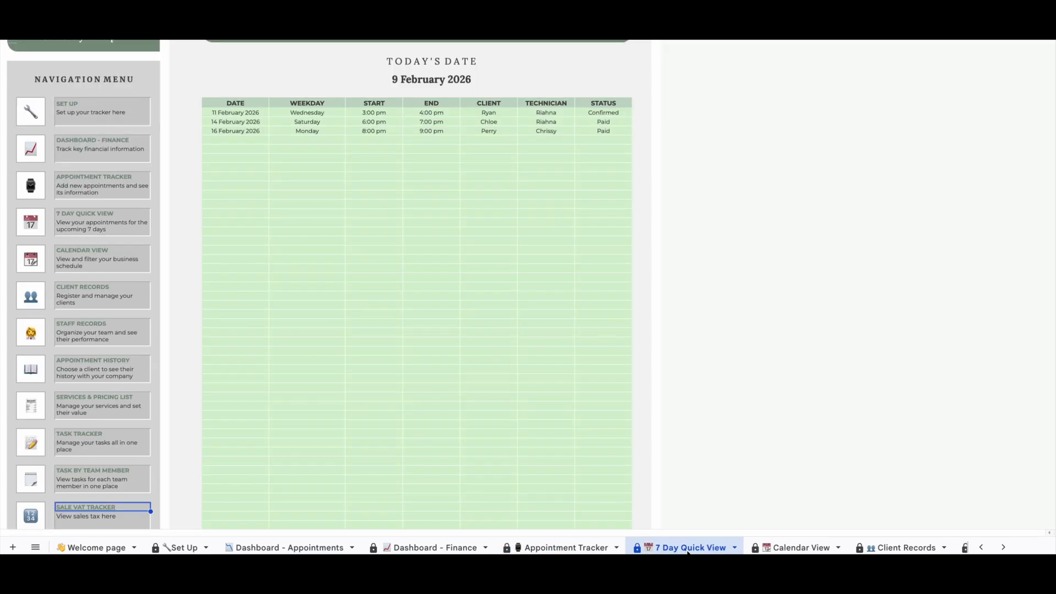
pyautogui.scroll(2, 536, 295)
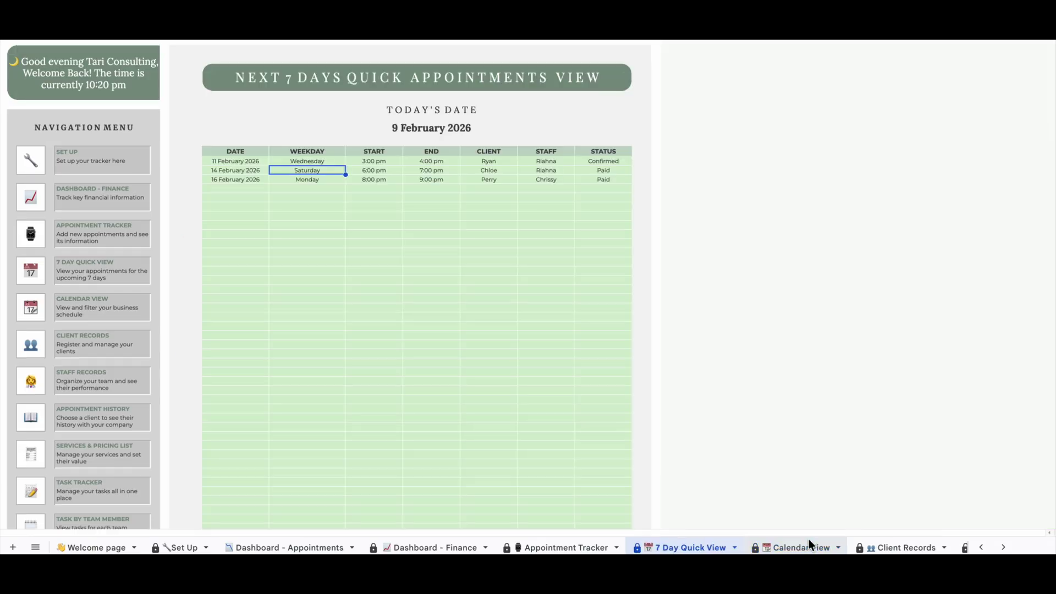
# Read the month note in Calendar View and set the displayed month with the date 1 February 2026
pyautogui.click(801, 547)
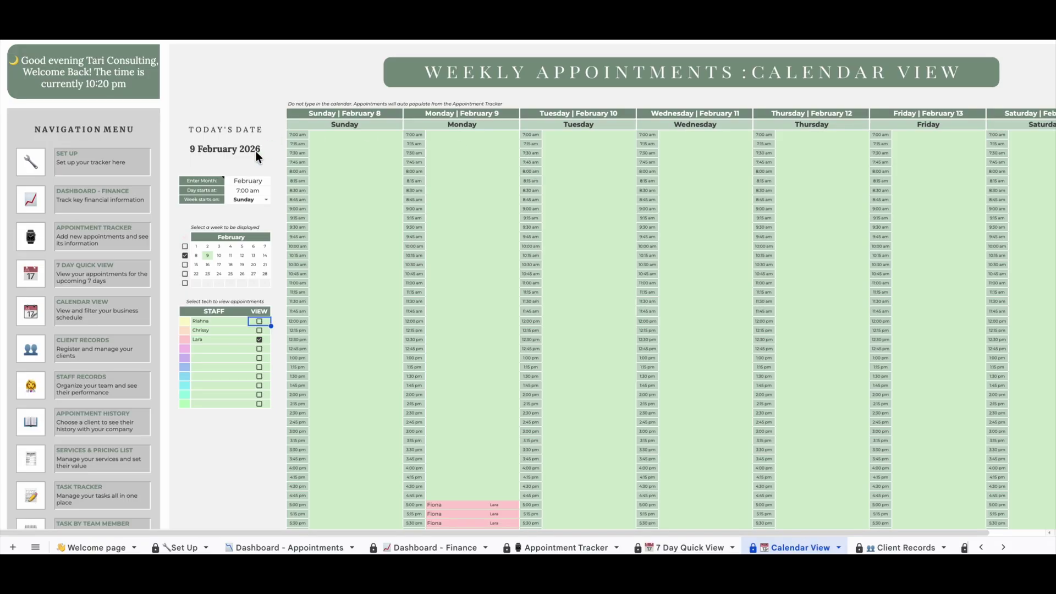
pyautogui.click(252, 182)
pyautogui.moveTo(223, 182)
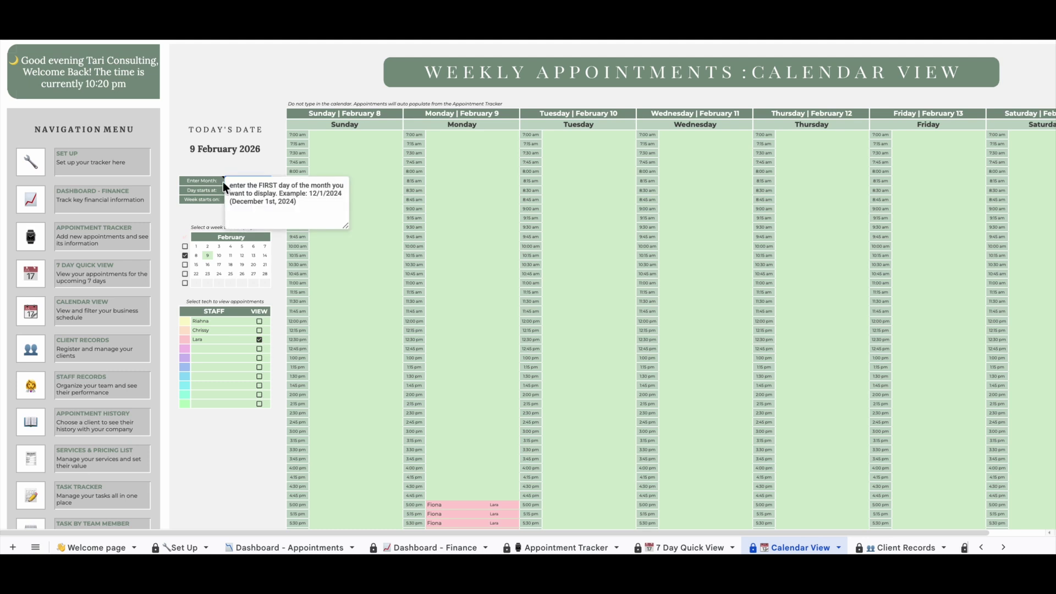
pyautogui.click(246, 154)
pyautogui.doubleClick(260, 180)
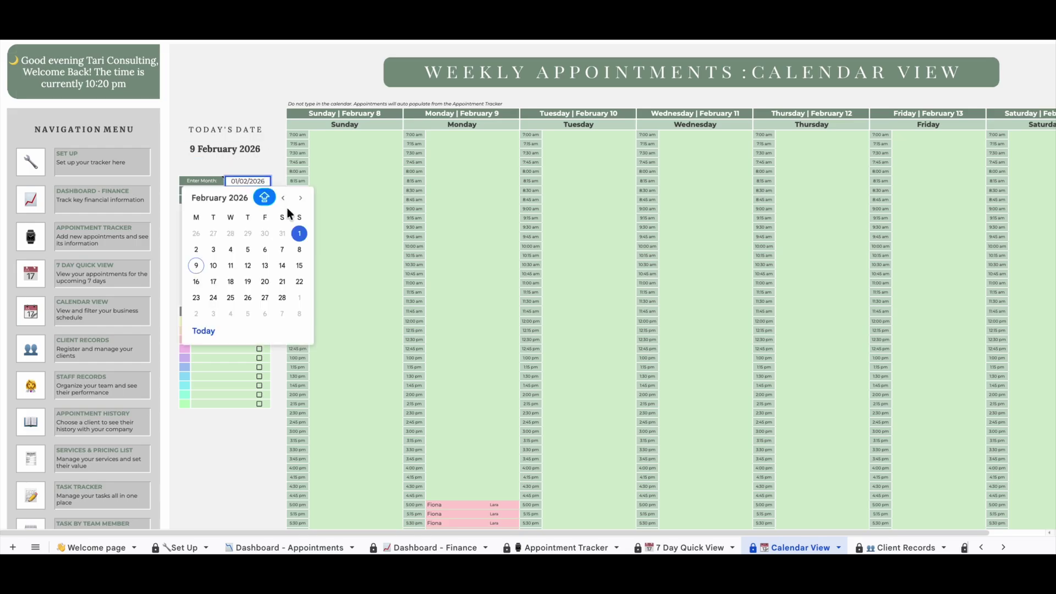
pyautogui.click(299, 230)
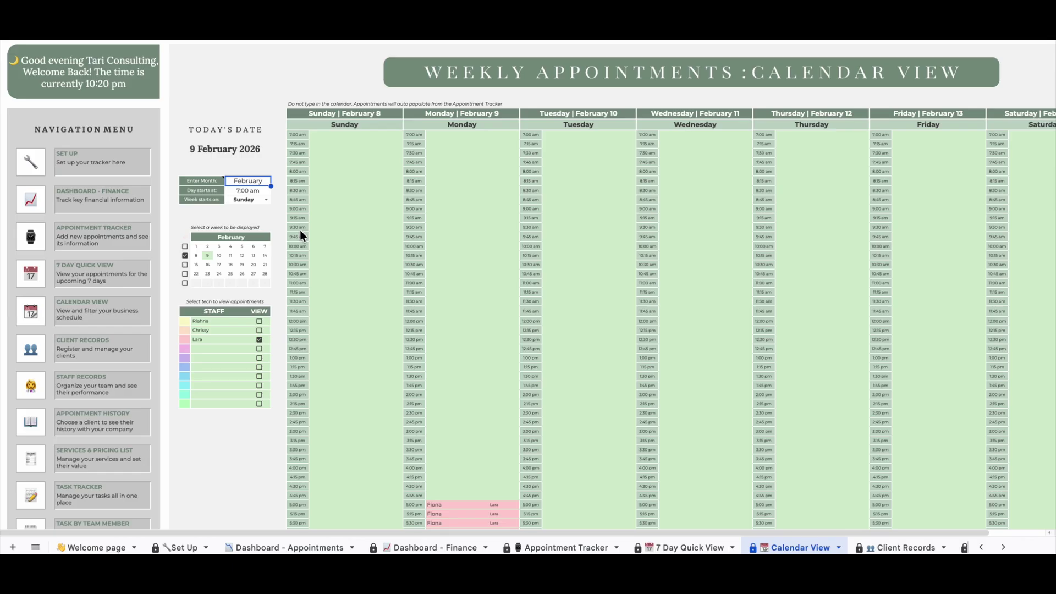
# Set the calendar's day start time to 08:00
pyautogui.doubleClick(250, 191)
pyautogui.moveTo(263, 191); pyautogui.dragTo(206, 189)
pyautogui.write('08:00')
pyautogui.press('Return')
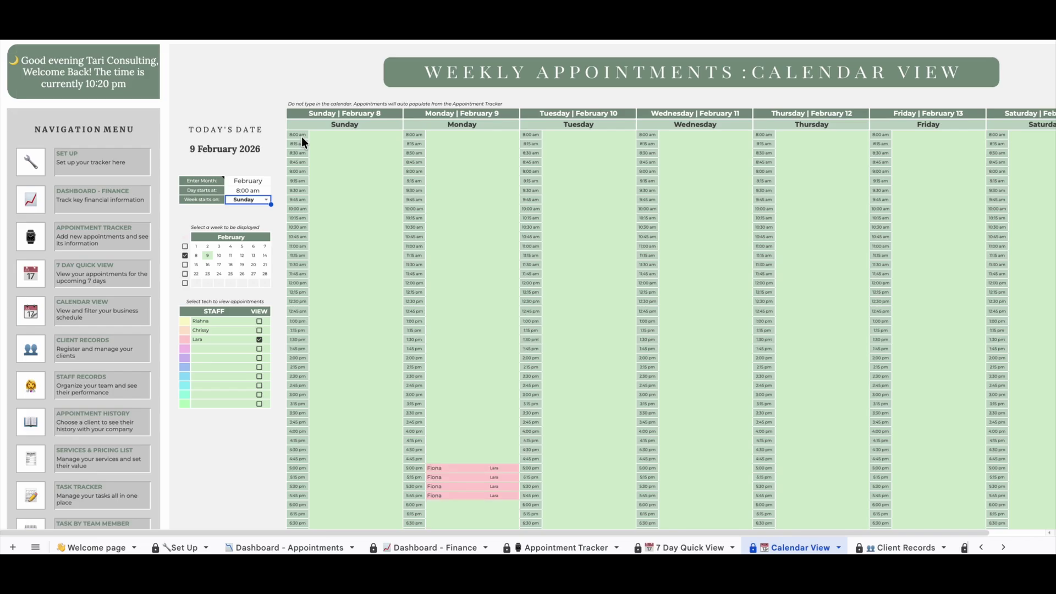
# Display the week starting 1 February in the calendar and look through its time slots
pyautogui.click(185, 255)
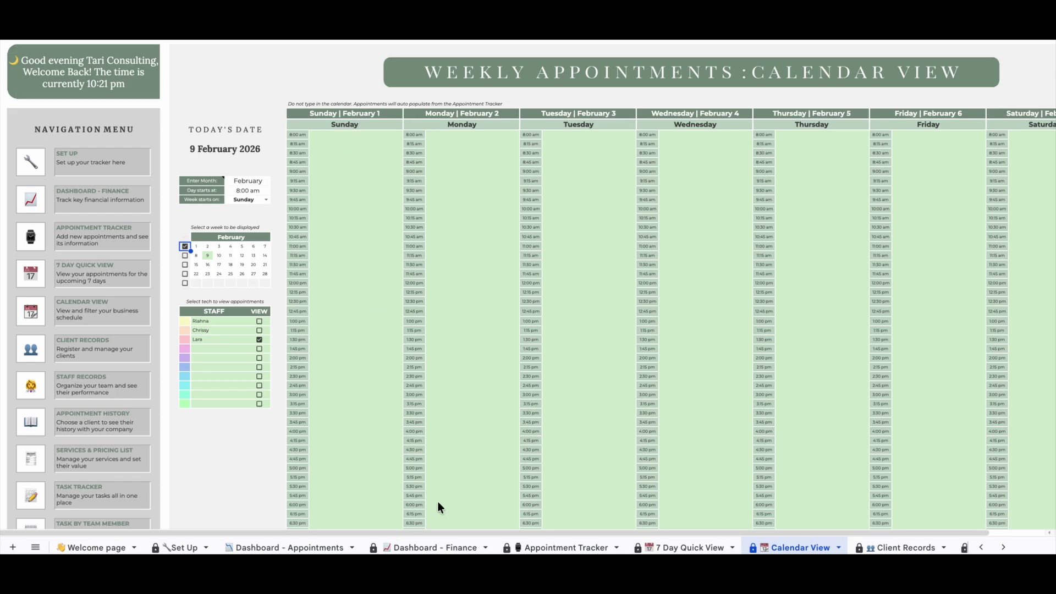
pyautogui.moveTo(442, 531)
pyautogui.mouseDown()
pyautogui.moveTo(528, 551)
pyautogui.moveTo(437, 530)
pyautogui.mouseUp()
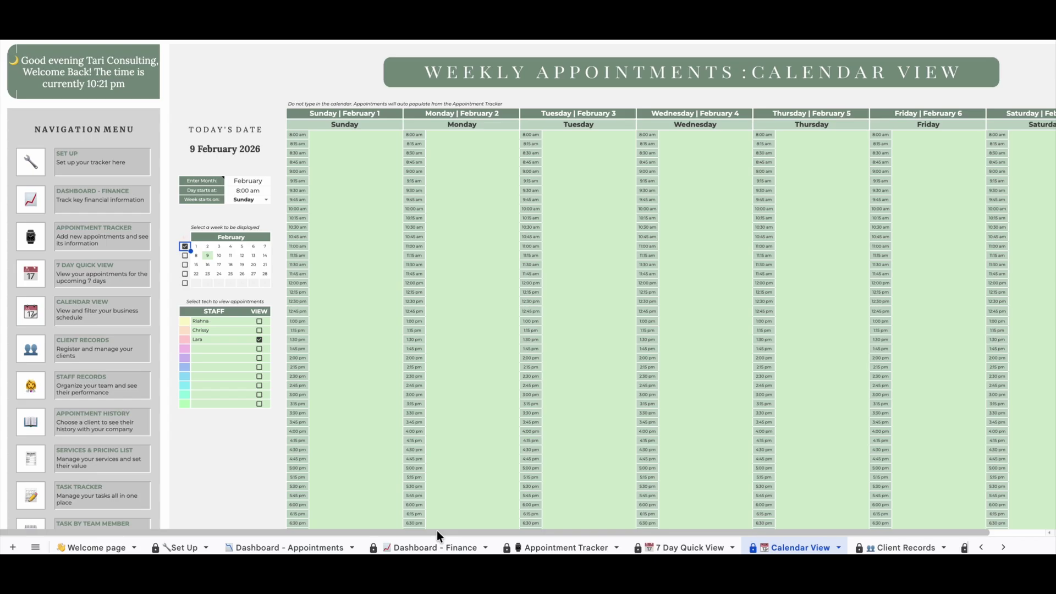
pyautogui.scroll(-3, 504, 417)
pyautogui.scroll(-2, 504, 417)
pyautogui.scroll(5, 504, 417)
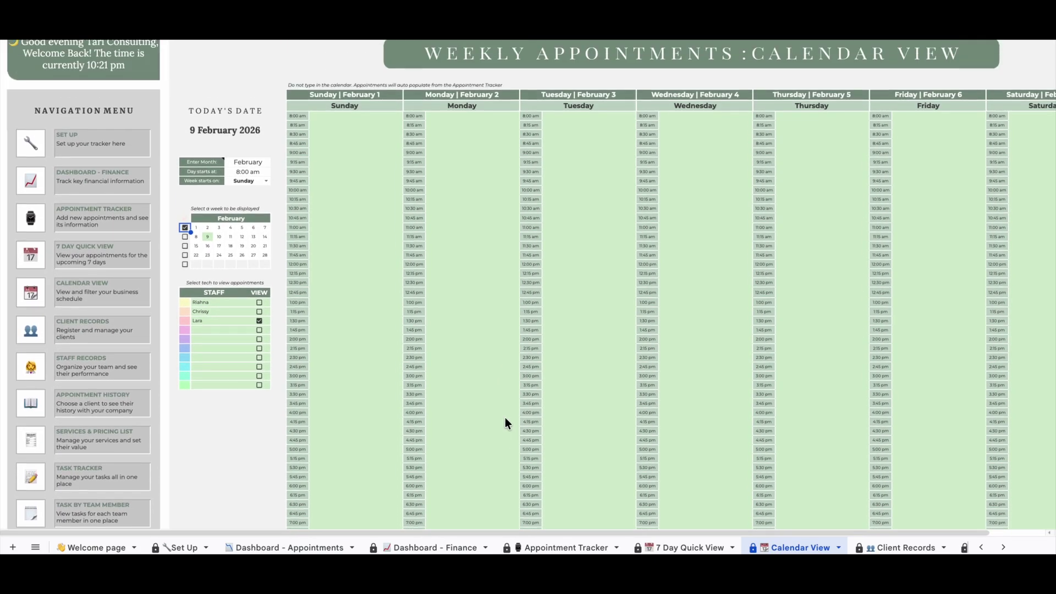
pyautogui.scroll(1, 505, 418)
# Display the week starting 8 February, include the first listed staff member's appointments, and look over the whole week
pyautogui.click(185, 248)
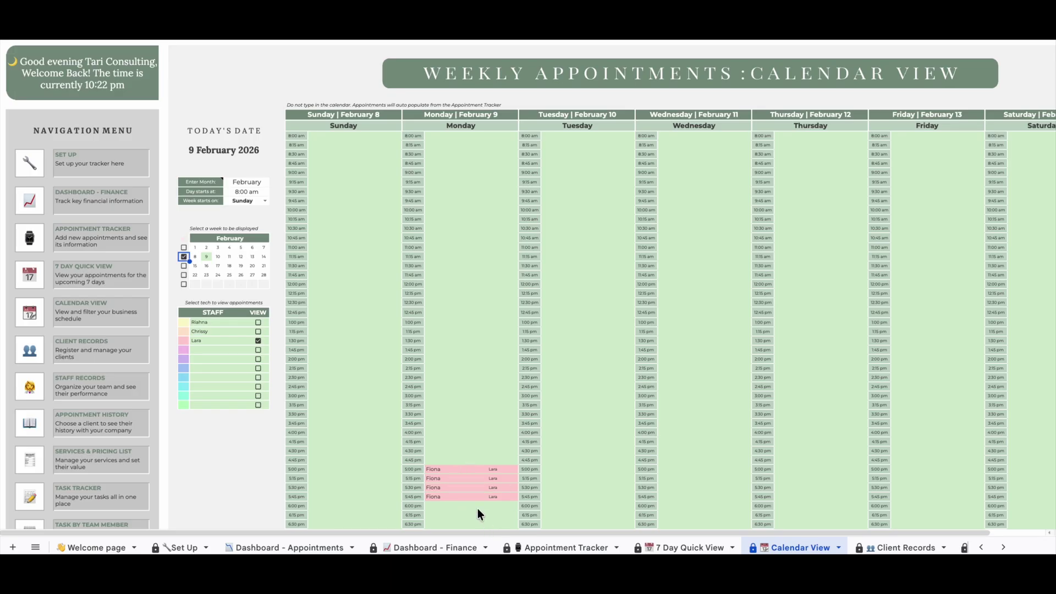
pyautogui.click(259, 323)
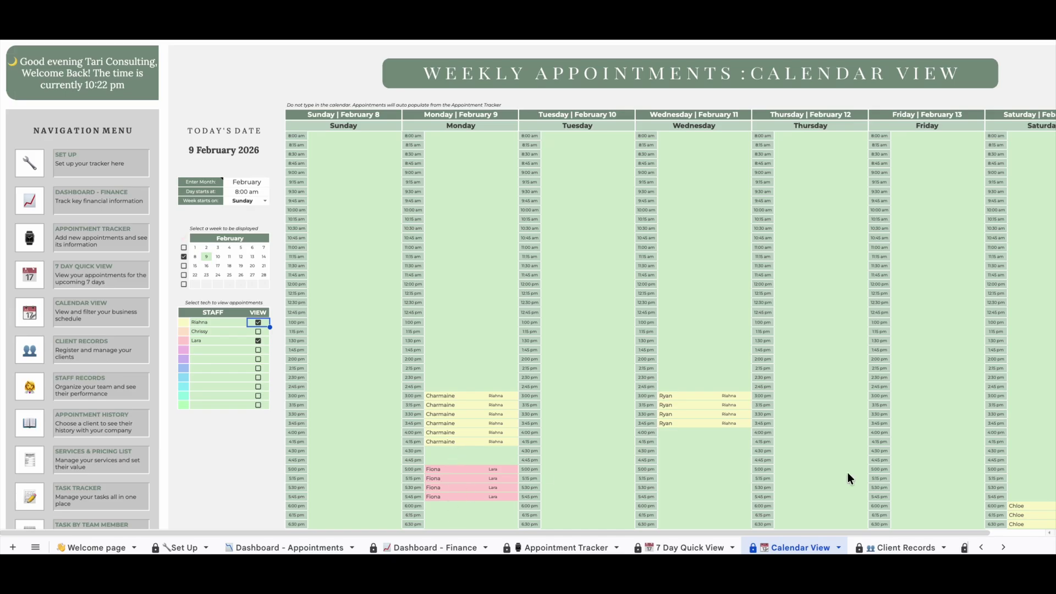
pyautogui.hscroll(2, 986, 500)
pyautogui.scroll(-3, 969, 417)
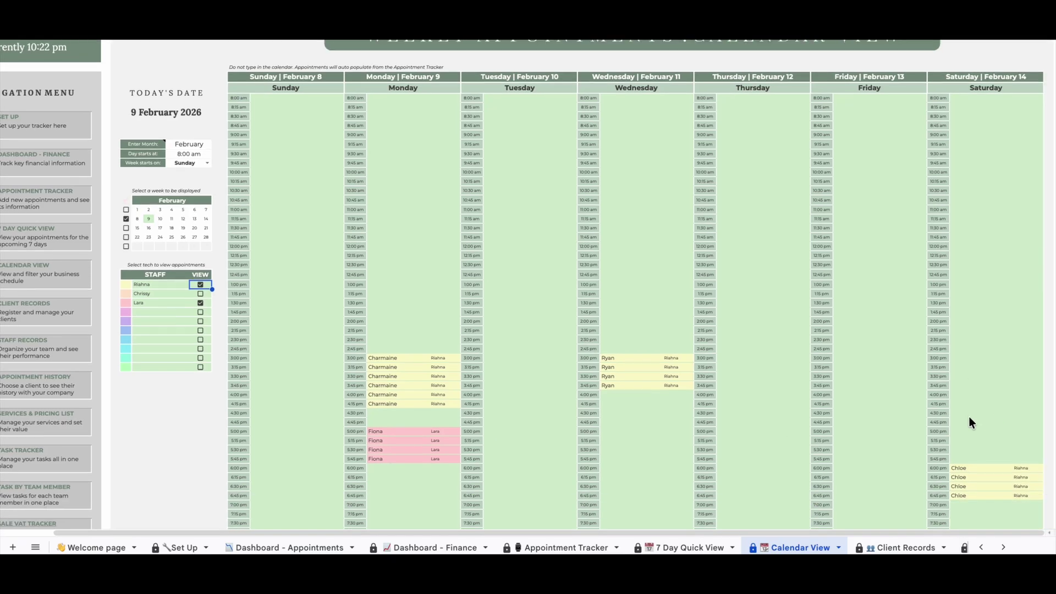
pyautogui.scroll(3, 969, 417)
pyautogui.hscroll(-1, 969, 417)
pyautogui.scroll(1, 969, 417)
pyautogui.hscroll(-1, 969, 417)
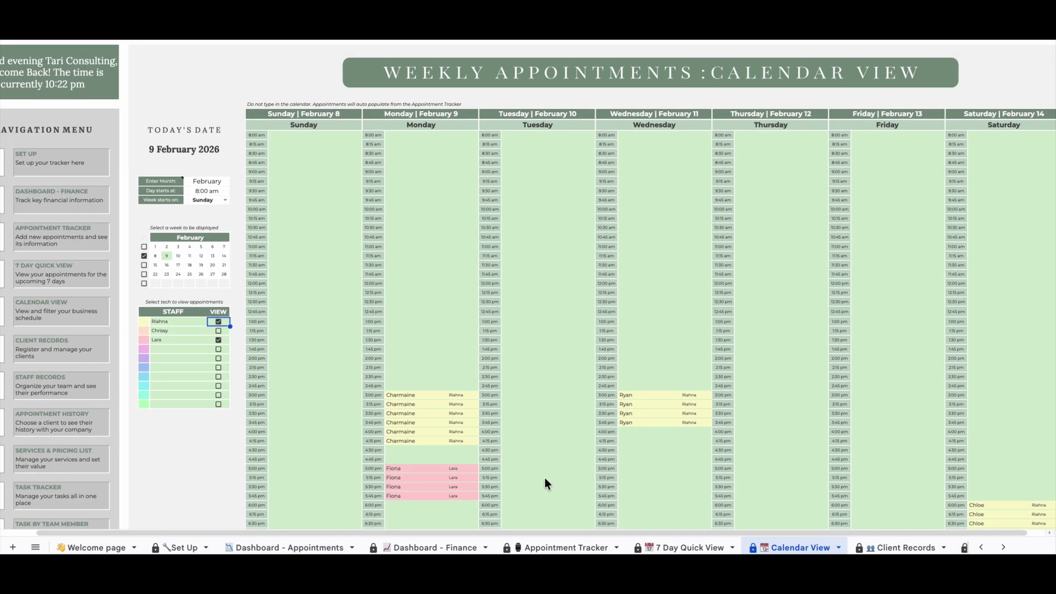
pyautogui.moveTo(557, 531); pyautogui.dragTo(600, 536)
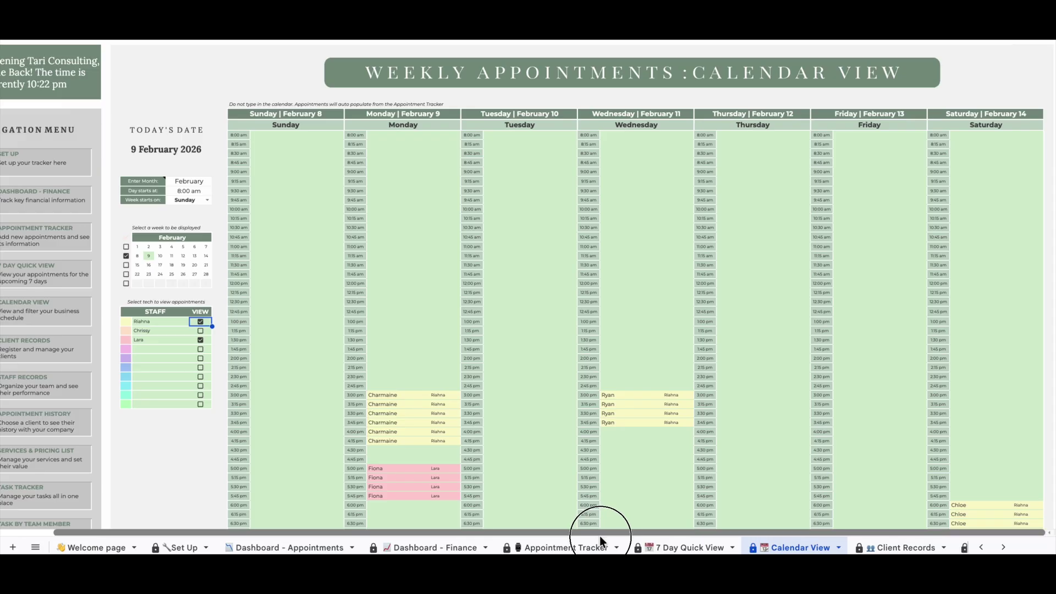
# Enter a new client's name in the first empty row of Client Records
pyautogui.click(904, 548)
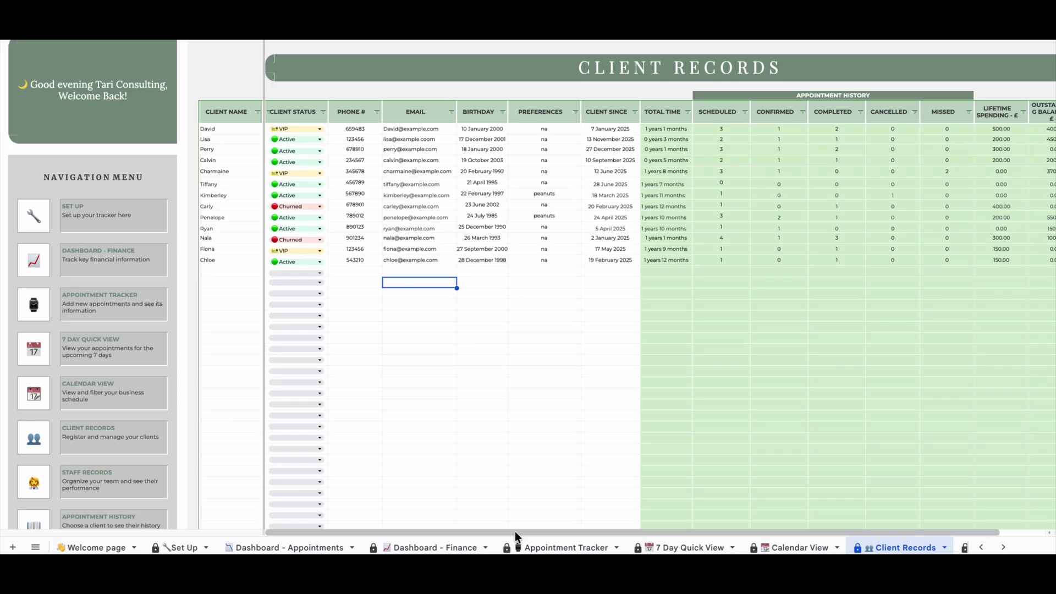
pyautogui.click(229, 273)
pyautogui.write('RICK')
pyautogui.press('BackSpace')
pyautogui.press('BackSpace')
pyautogui.press('BackSpace')
pyautogui.press('BackSpace')
pyautogui.write('Rick')
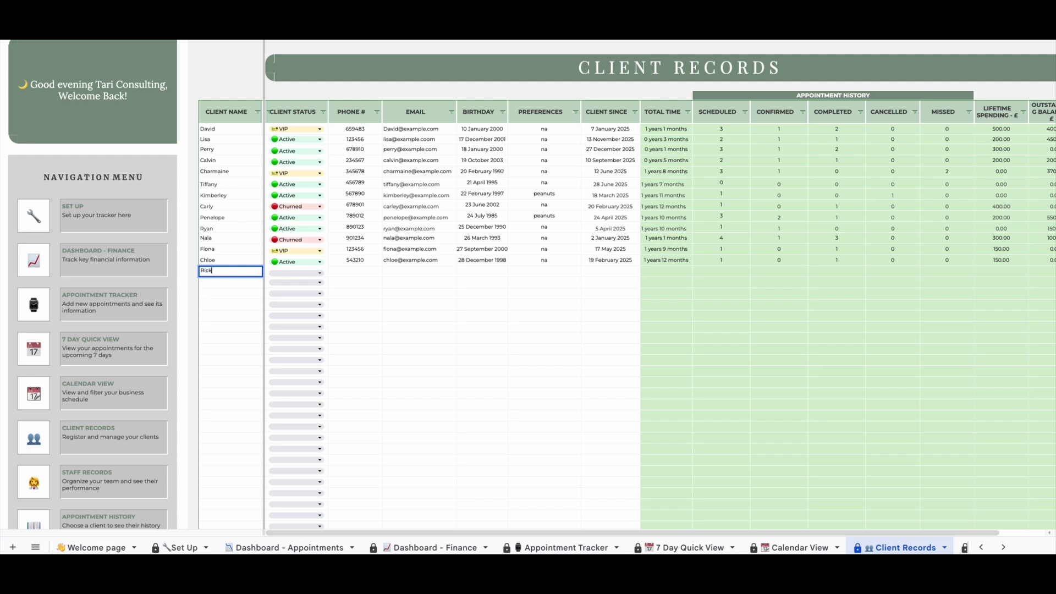
# Set the new client's status to VIP and enter their phone number
pyautogui.click(320, 273)
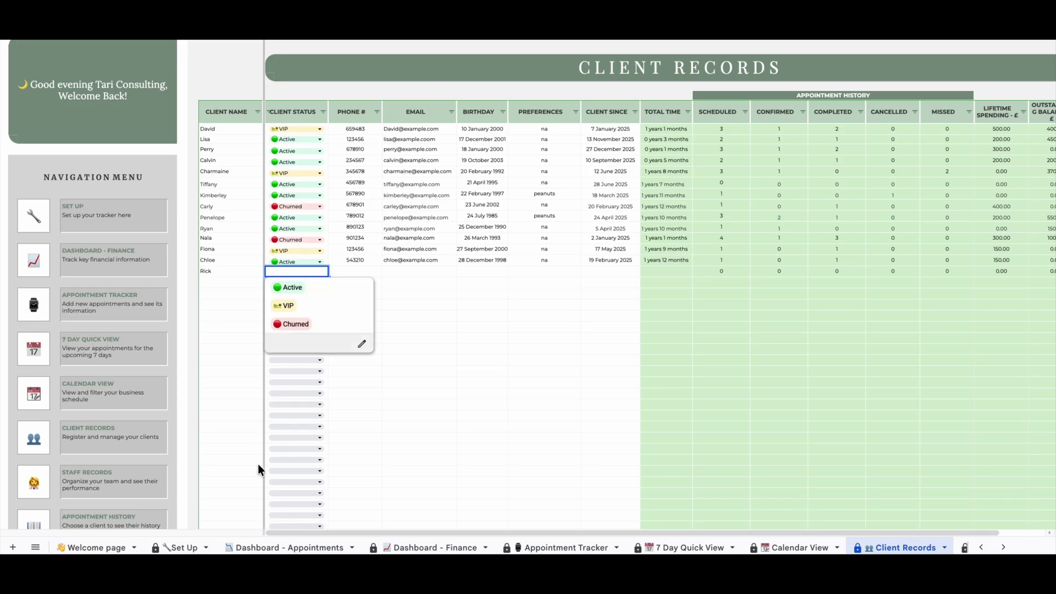
pyautogui.click(319, 318)
pyautogui.click(368, 268)
pyautogui.write('7594930')
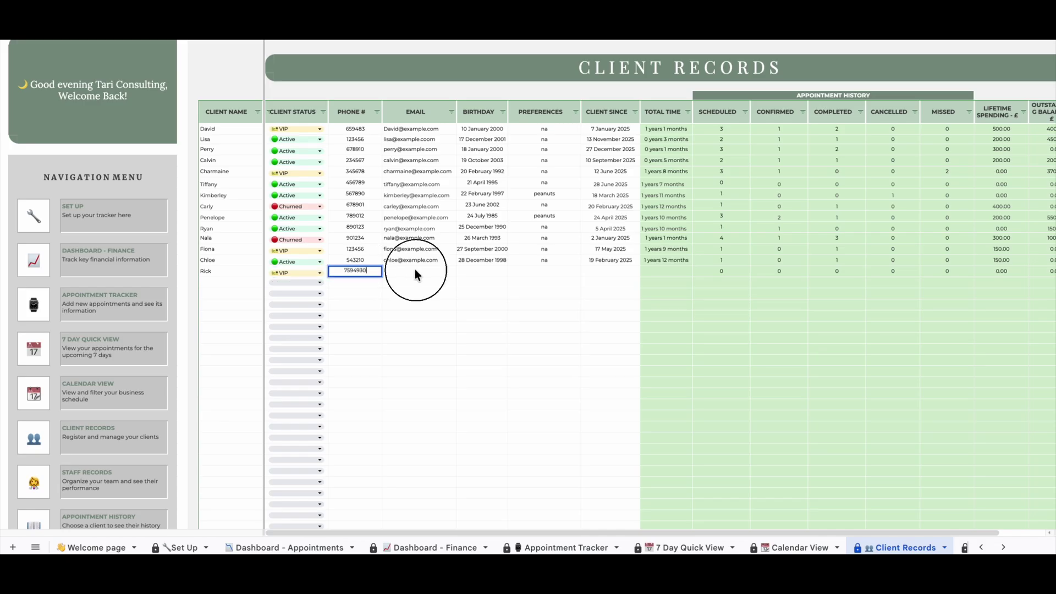
# Enter the new client's e-mail address and date of birth in the Client Records row
pyautogui.click(415, 269)
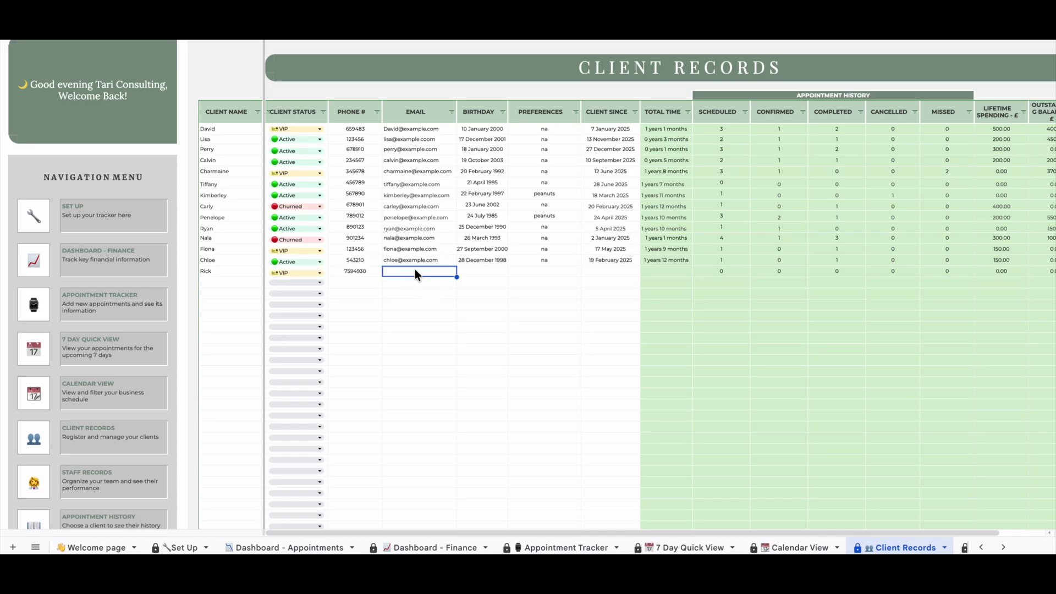
pyautogui.write('rick@example.com')
pyautogui.click(493, 272)
pyautogui.write('29')
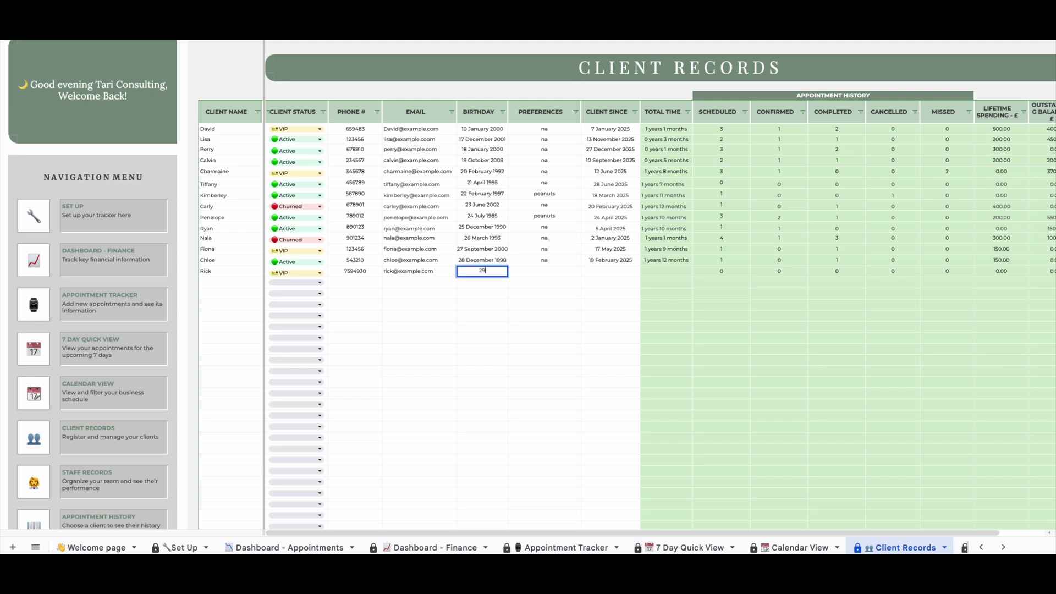
pyautogui.write('/12/00')
pyautogui.click(552, 274)
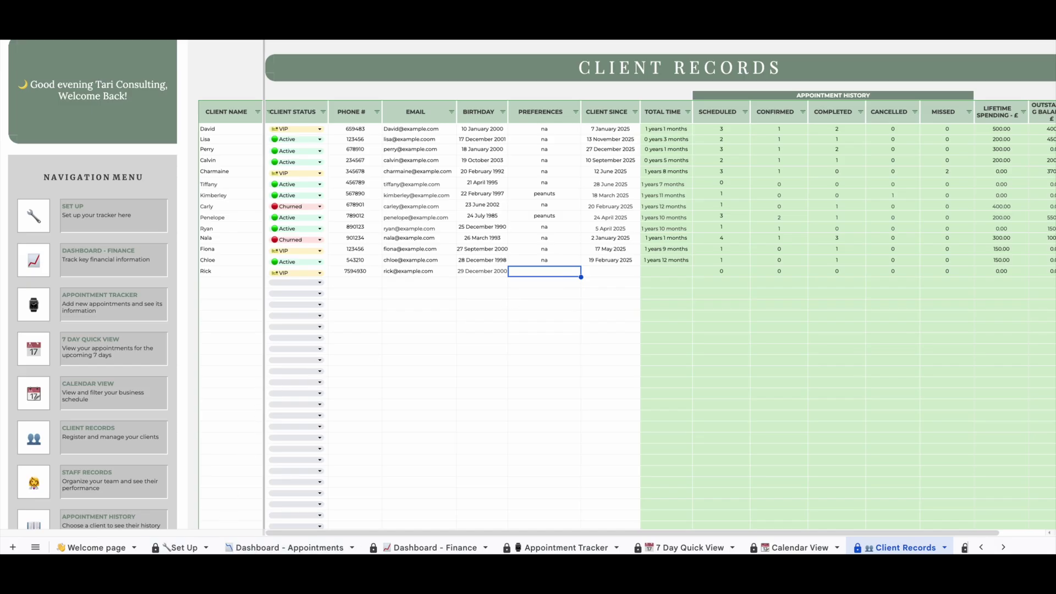
# Display the newly added client in the appointments dashboard's Client Card and look over the details
pyautogui.click(286, 547)
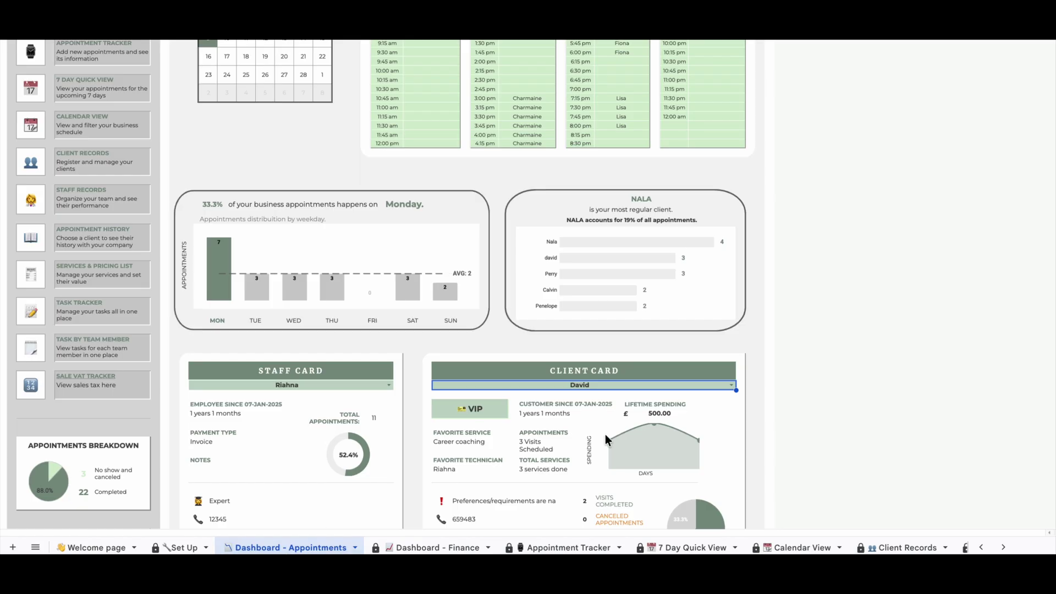
pyautogui.click(731, 385)
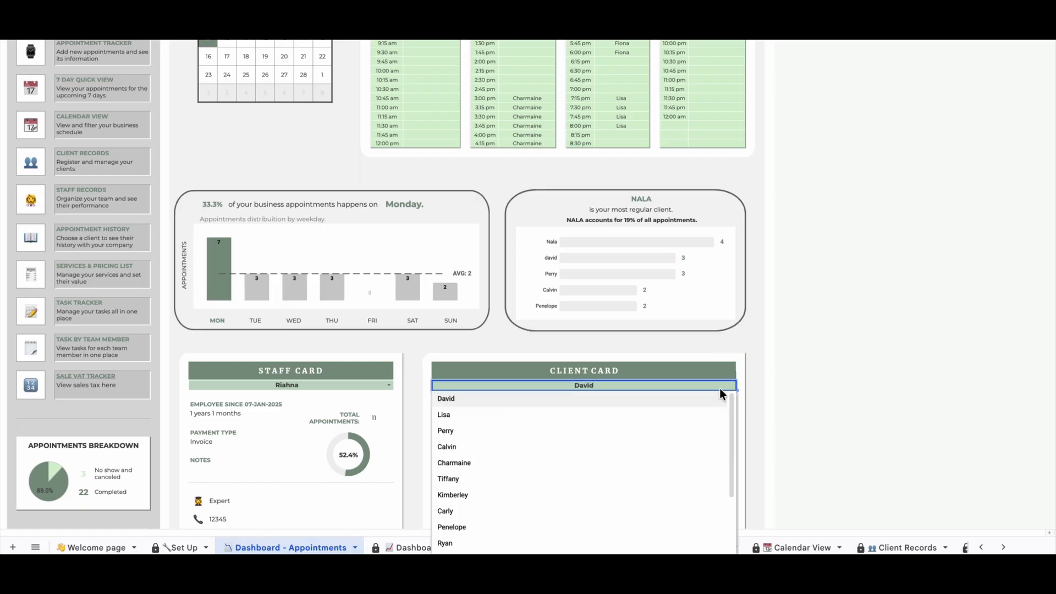
pyautogui.scroll(-3, 675, 448)
pyautogui.click(614, 529)
pyautogui.scroll(-3, 659, 480)
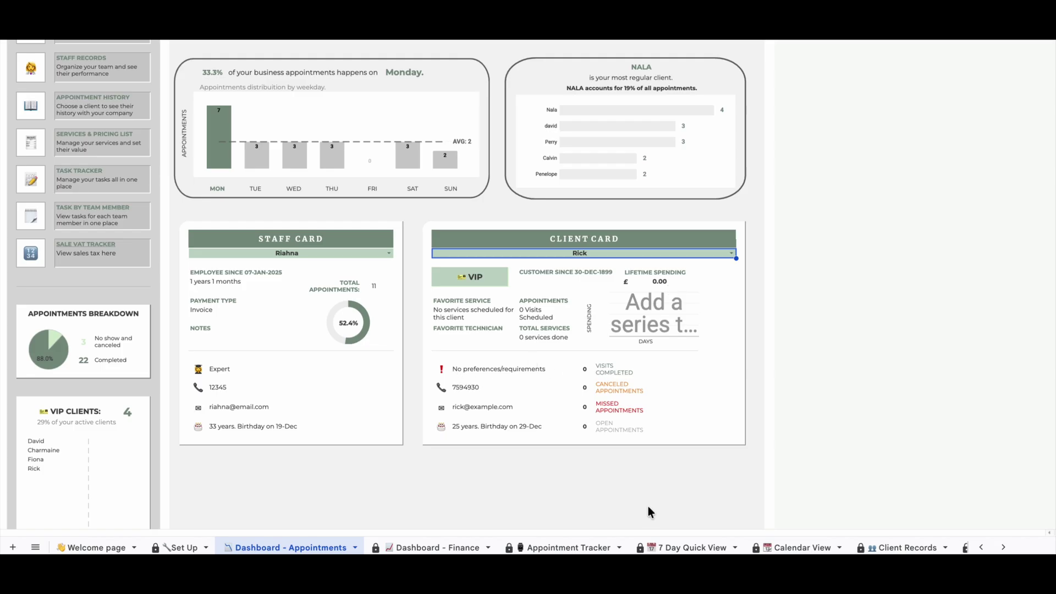
# Enter a staff member's name as the new client's preference and set Client Since to 9 February 2026
pyautogui.click(907, 547)
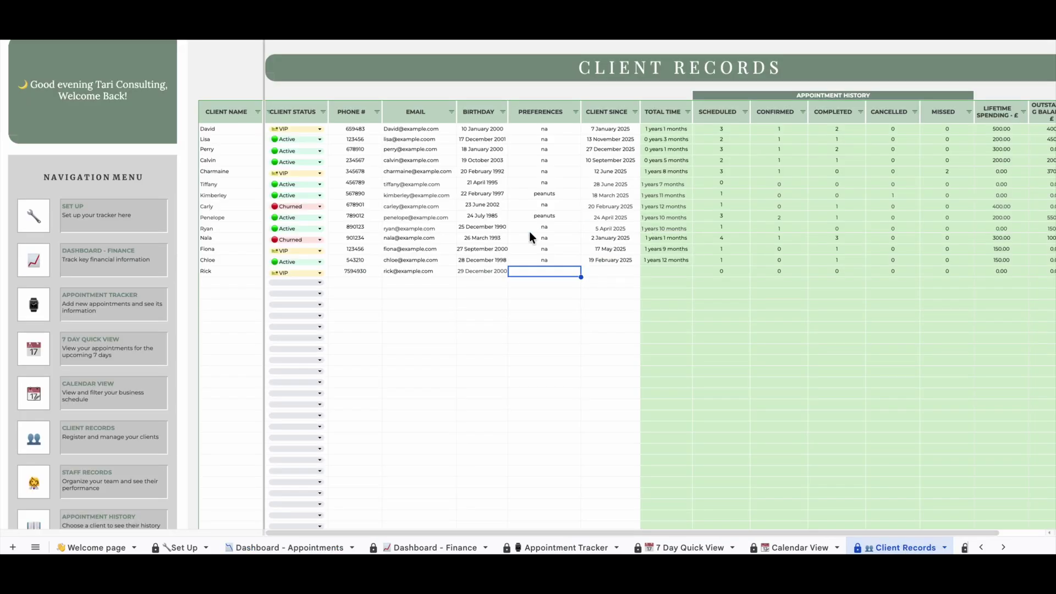
pyautogui.write('Lara')
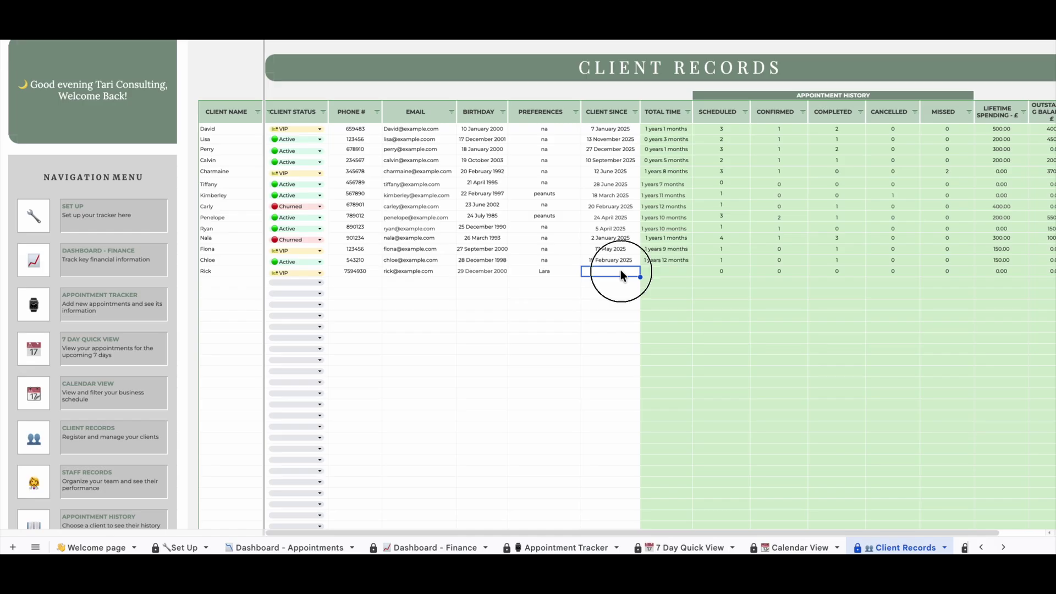
pyautogui.doubleClick(621, 272)
pyautogui.click(561, 357)
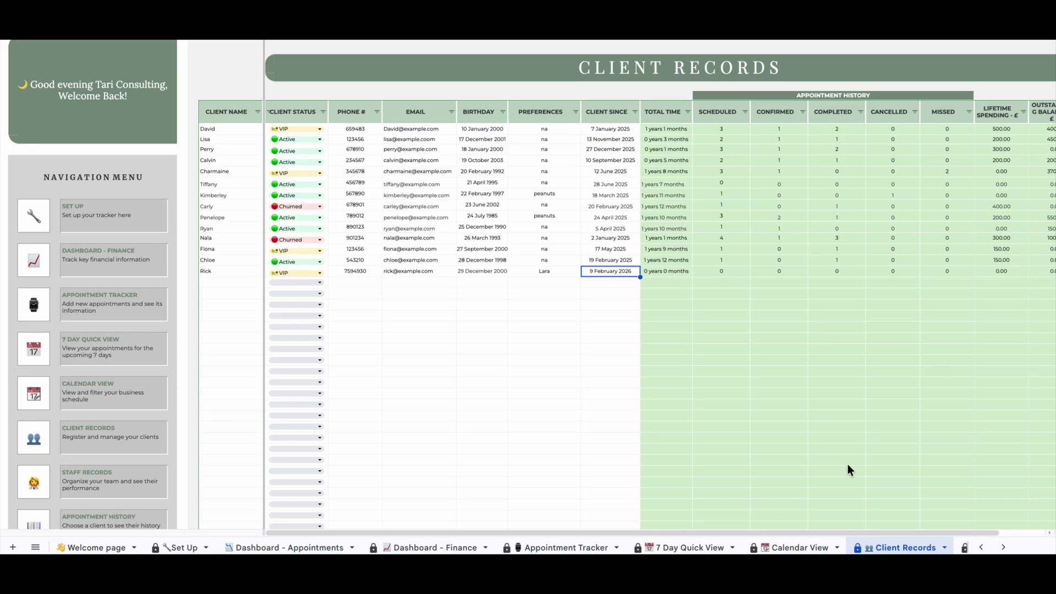
# Examine the appointment history counts in Client Records, from scheduled to missed, for the first and fifth clients
pyautogui.moveTo(862, 531); pyautogui.dragTo(883, 533)
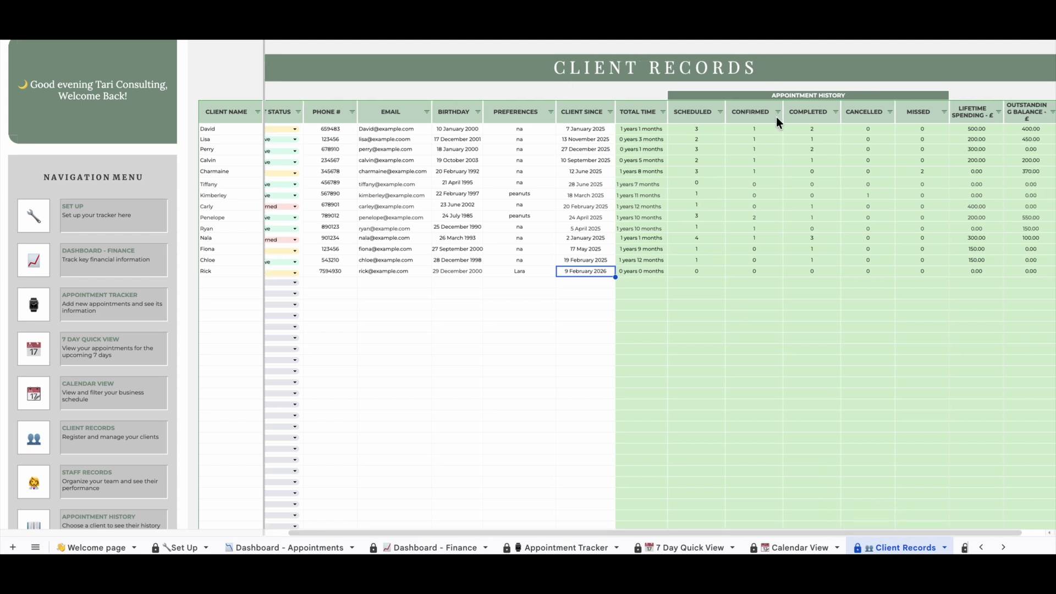
pyautogui.click(697, 130)
pyautogui.press('Right')
pyautogui.press('Right')
pyautogui.press('Right')
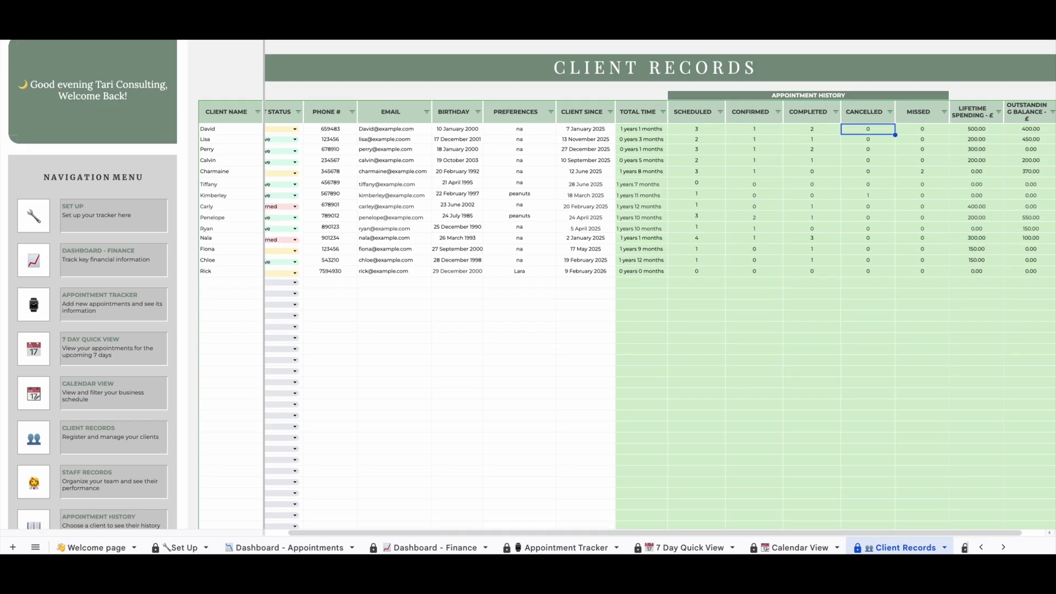
pyautogui.press('Down')
pyautogui.press('Down')
pyautogui.press('Down')
pyautogui.press('Down')
pyautogui.press('Right')
pyautogui.press('Left')
pyautogui.press('Left')
pyautogui.press('Left')
pyautogui.press('Left')
pyautogui.press('Left')
pyautogui.press('Left')
pyautogui.press('Left')
pyautogui.press('Left')
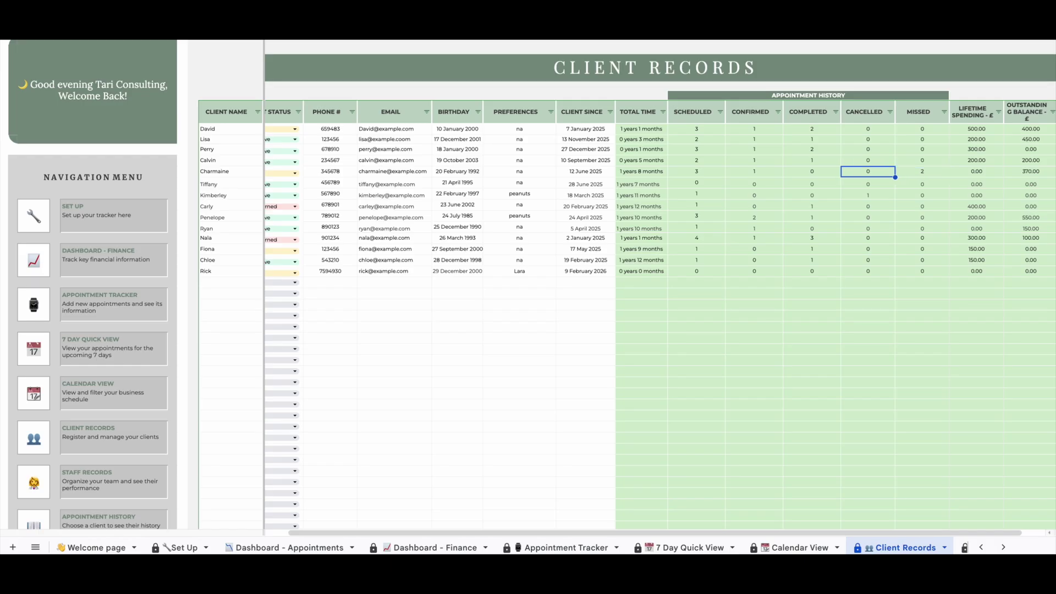
pyautogui.press('Right')
pyautogui.press('Right')
pyautogui.press('Right')
pyautogui.press('Right')
pyautogui.press('Right')
pyautogui.press('Right')
pyautogui.press('Right')
pyautogui.press('Right')
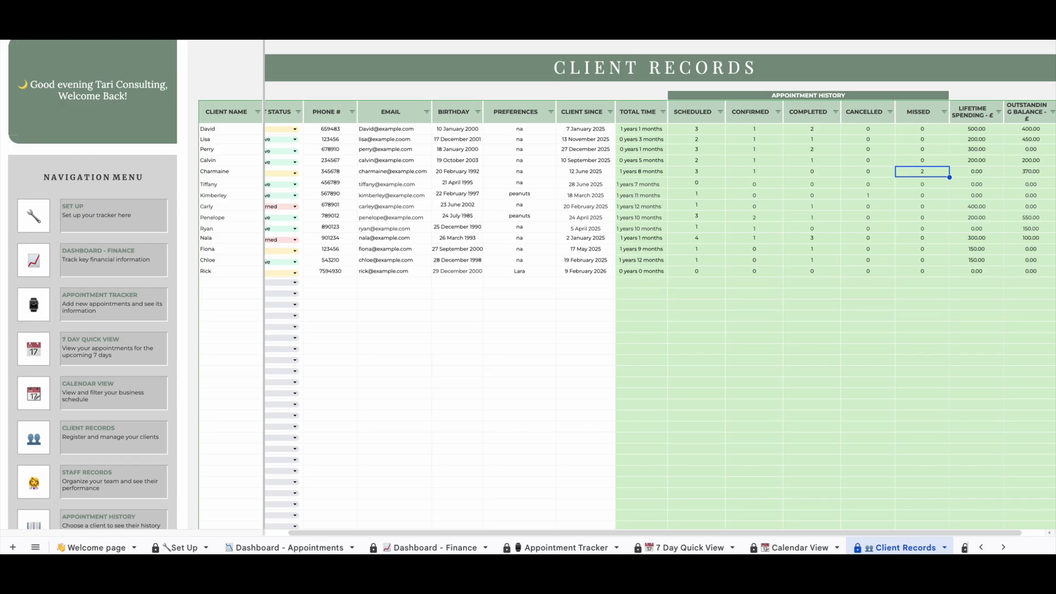
pyautogui.press('Right')
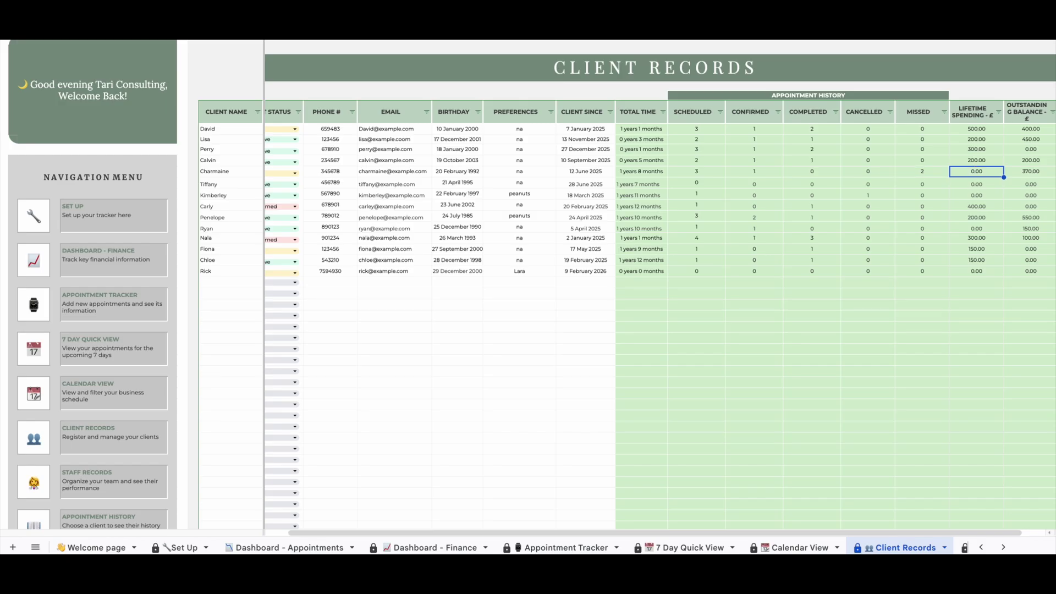
# Examine the lifetime spending of the listed clients, from the first row down to the eighth
pyautogui.press('Up')
pyautogui.press('Up')
pyautogui.press('Up')
pyautogui.press('Up')
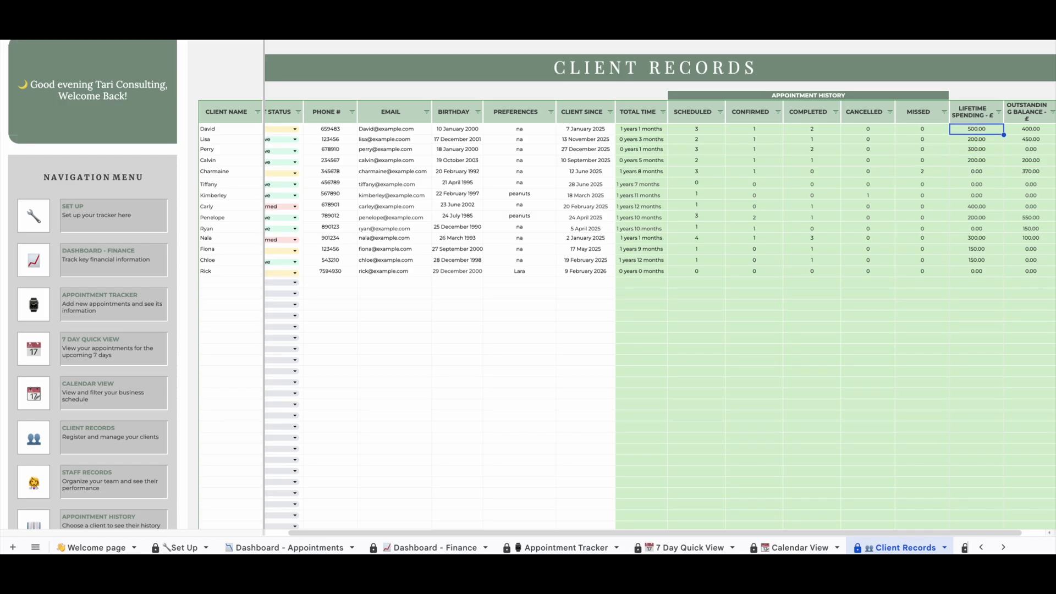
pyautogui.press('Down')
pyautogui.press('Down')
pyautogui.press('Down')
pyautogui.press('Down')
pyautogui.press('Down')
pyautogui.press('Down')
pyautogui.press('Down')
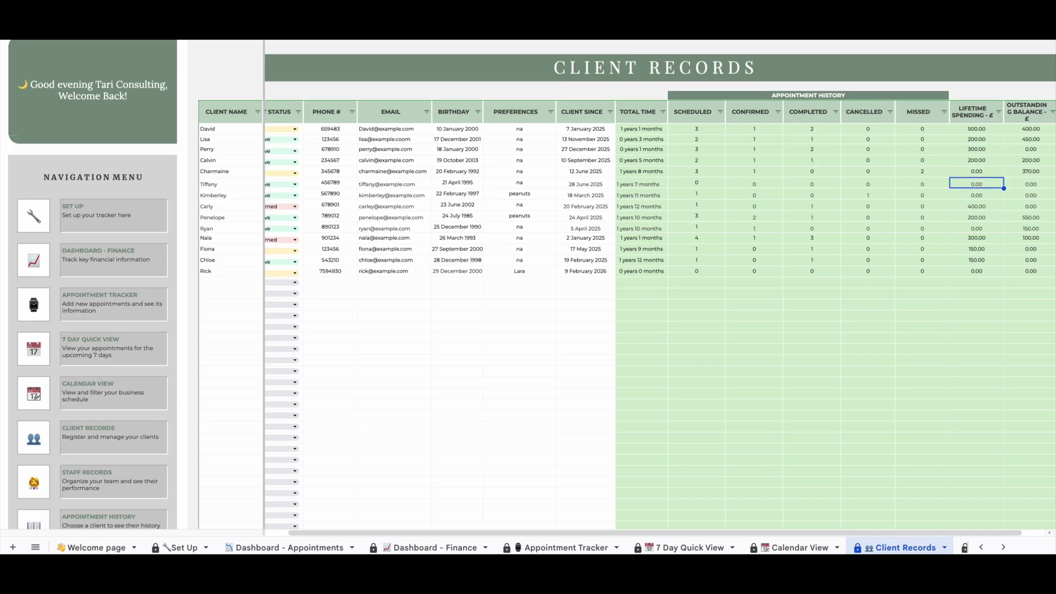
pyautogui.press('Left')
pyautogui.press('Left')
pyautogui.press('Left')
pyautogui.press('Left')
pyautogui.press('Left')
pyautogui.press('Left')
pyautogui.press('Left')
pyautogui.press('Left')
pyautogui.press('Left')
pyautogui.press('Left')
pyautogui.press('Left')
pyautogui.press('Left')
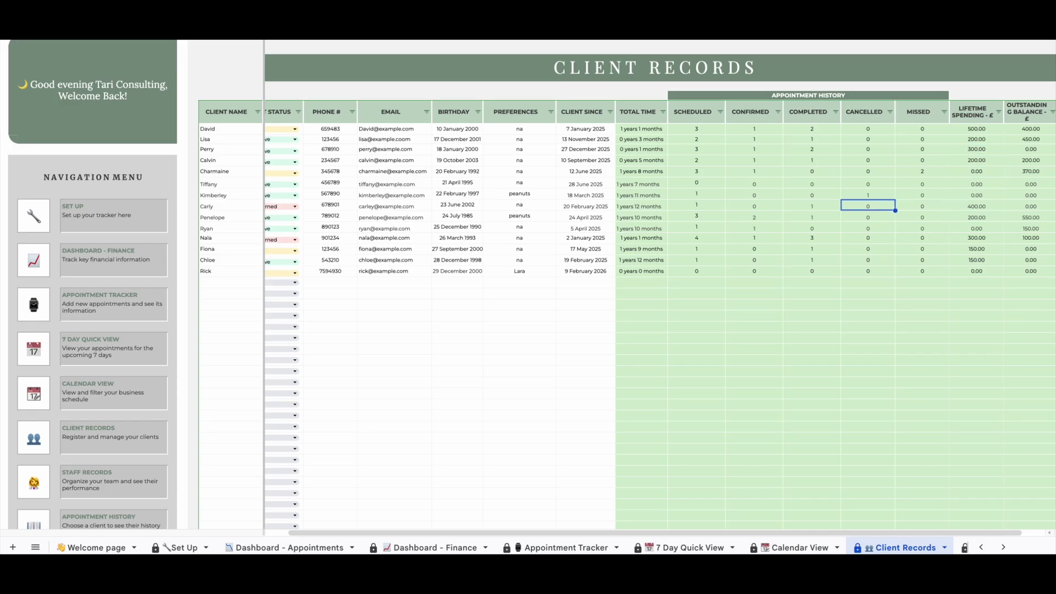
# Display the first listed client and then the most regular client in the appointments dashboard's Client Card
pyautogui.click(270, 550)
pyautogui.scroll(4, 511, 312)
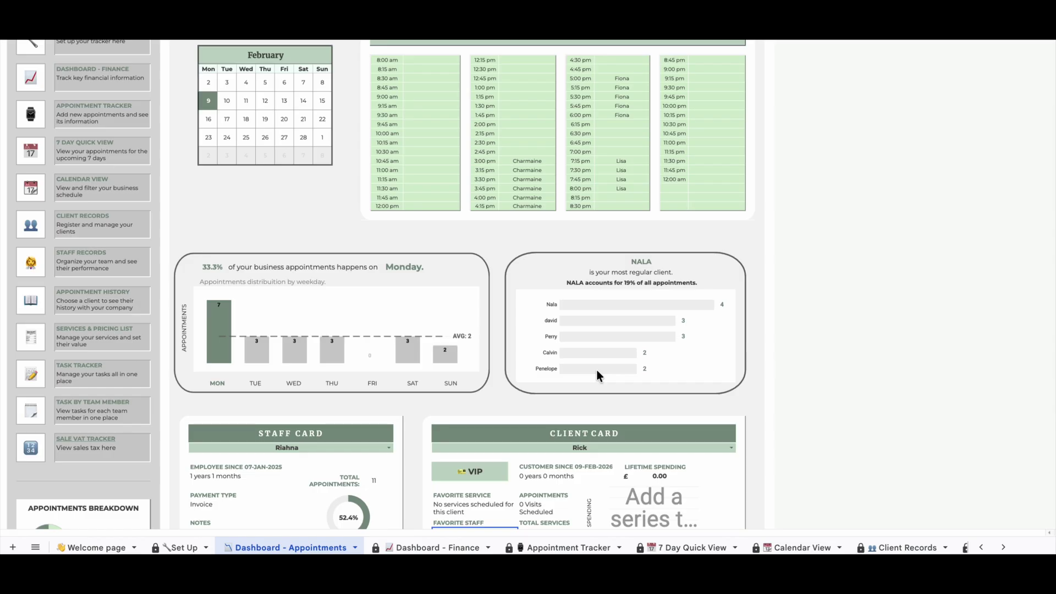
pyautogui.click(731, 448)
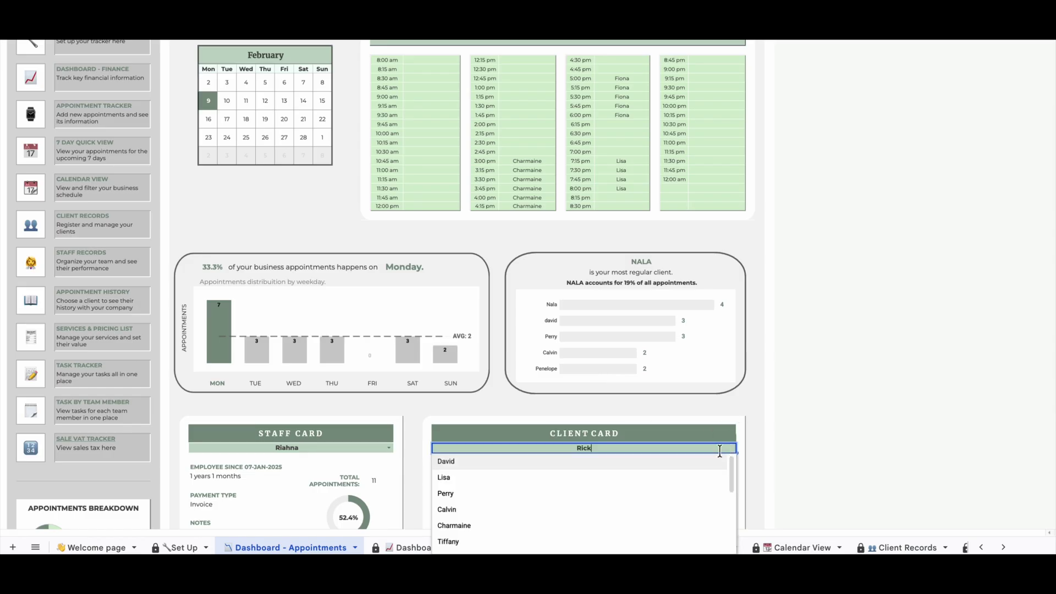
pyautogui.click(622, 465)
pyautogui.scroll(-3, 619, 468)
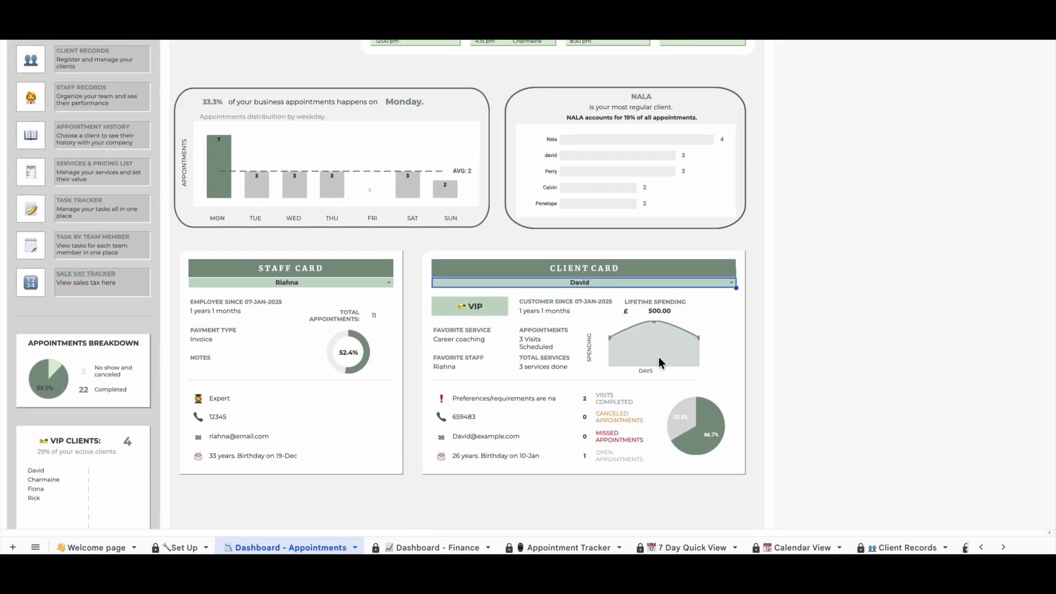
pyautogui.click(732, 283)
pyautogui.click(542, 457)
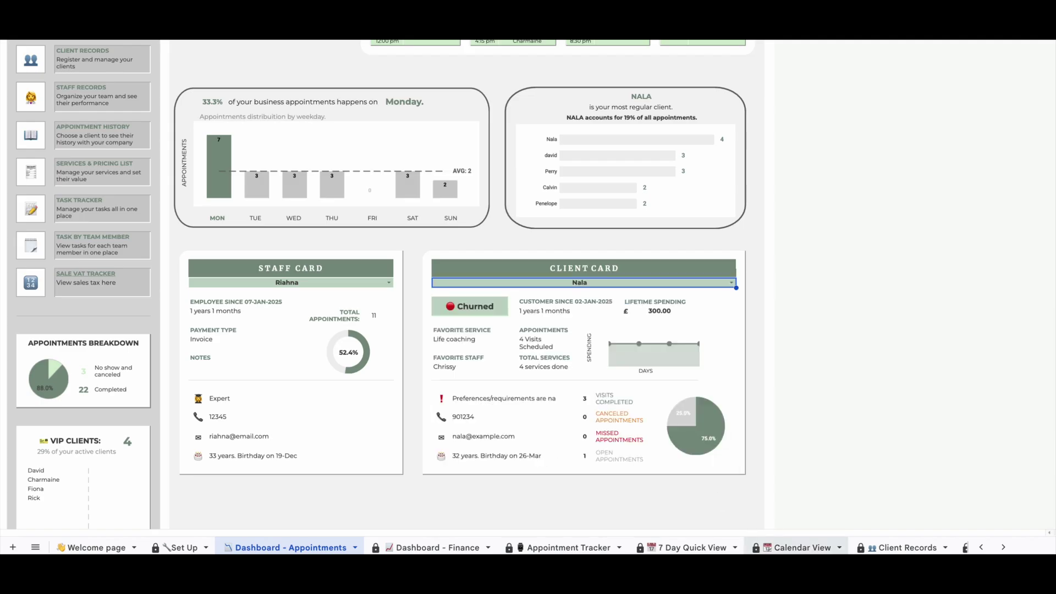
# Check the most regular client's row in Client Records through to the outstanding balance, and return to the appointments dashboard
pyautogui.click(884, 549)
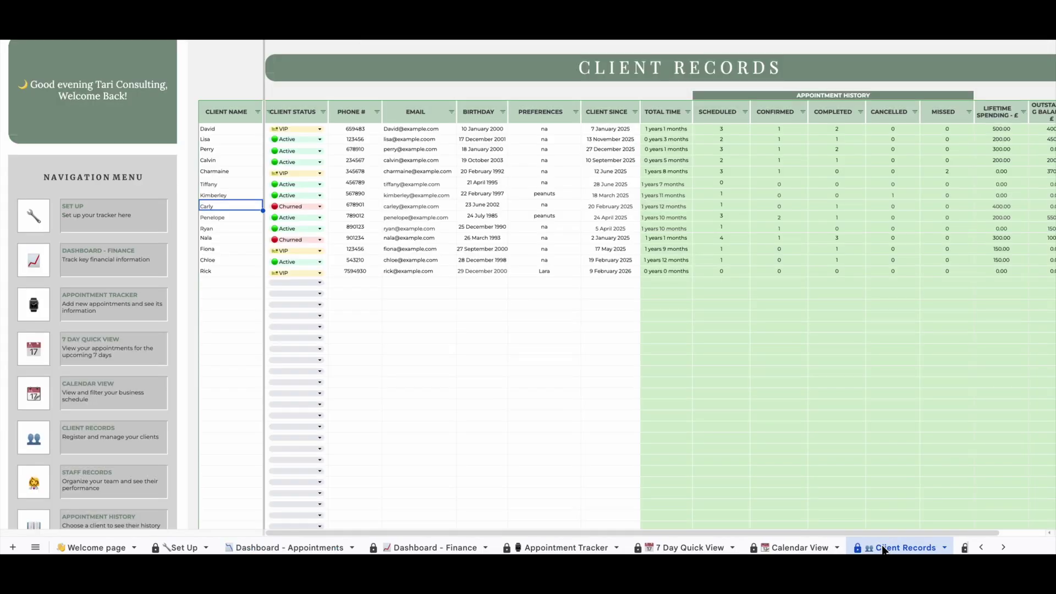
pyautogui.moveTo(220, 236); pyautogui.dragTo(444, 238)
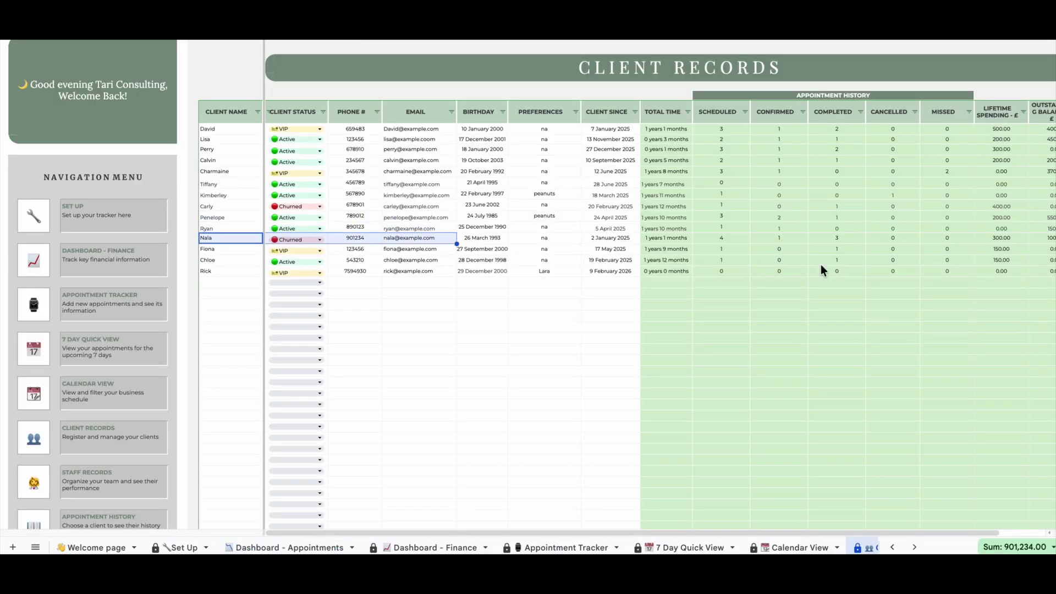
pyautogui.click(1019, 238)
pyautogui.press('Right')
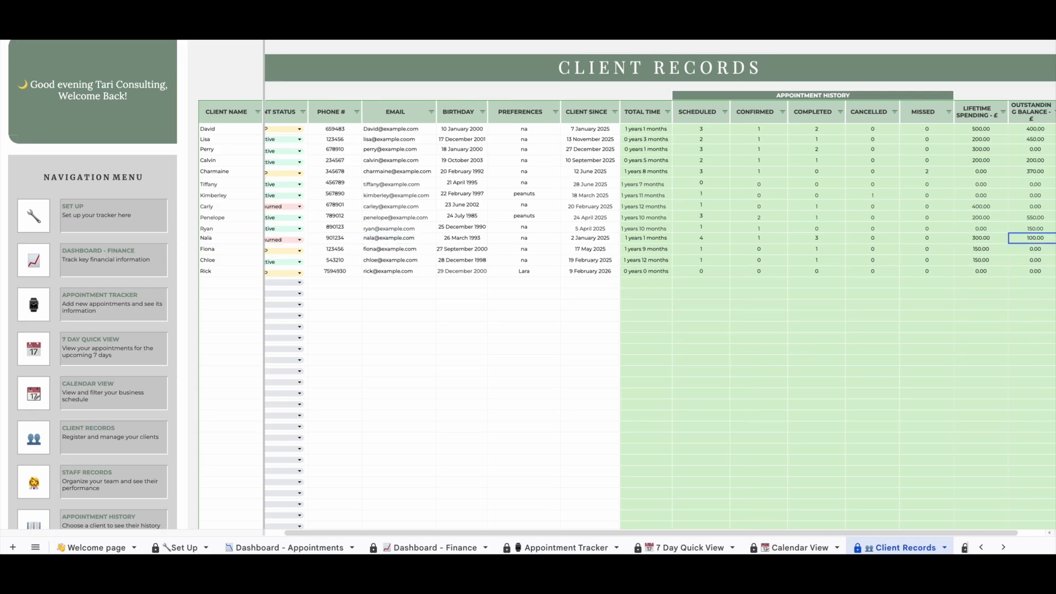
pyautogui.click(314, 548)
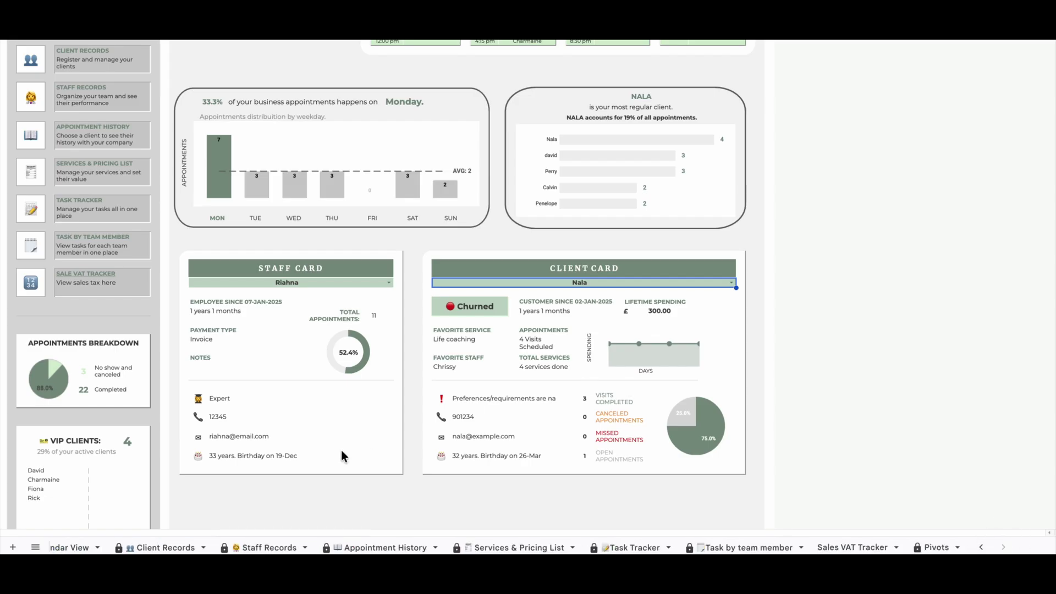
# Open Staff Records and look over the first empty row's contact fields and experience level options
pyautogui.click(269, 549)
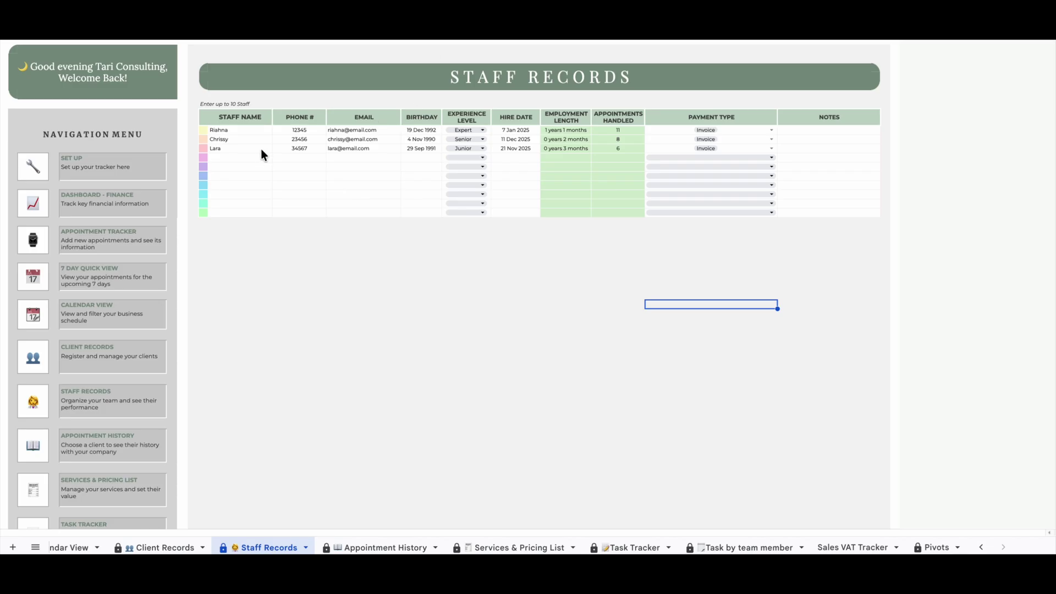
pyautogui.moveTo(234, 157); pyautogui.dragTo(406, 161)
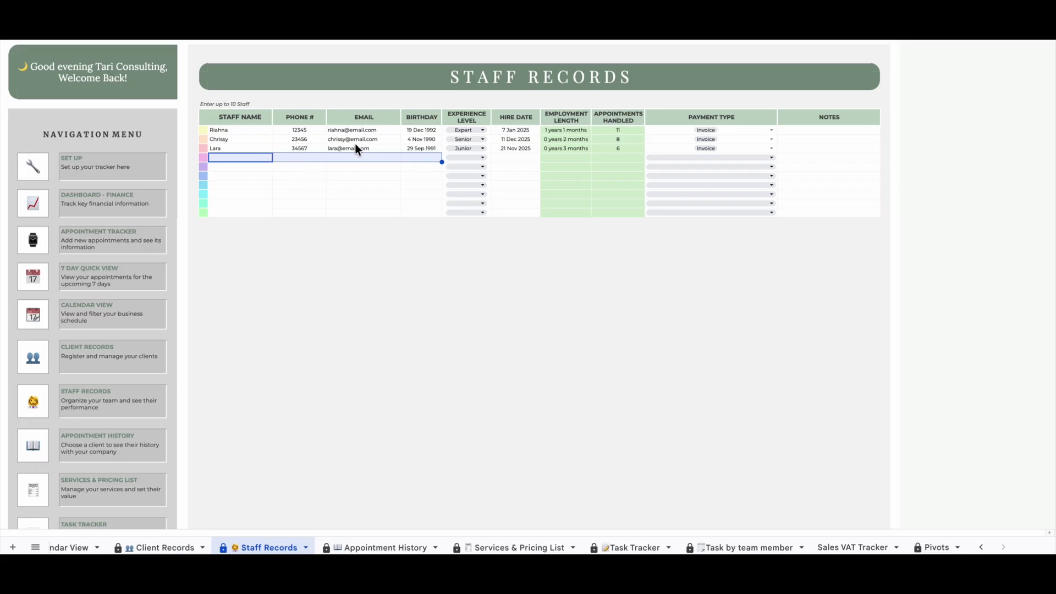
pyautogui.click(481, 157)
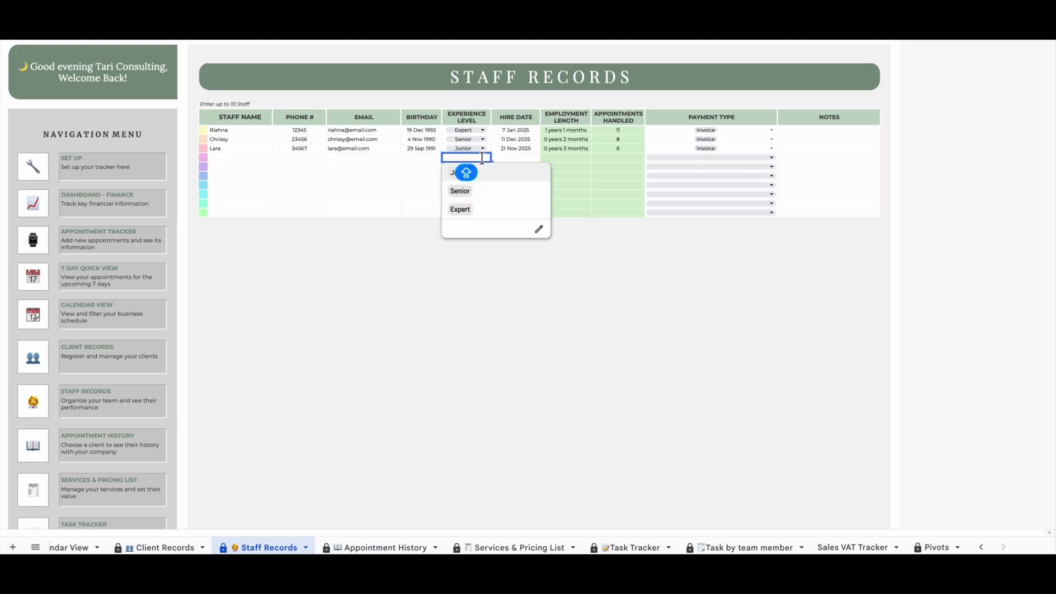
# Set the hire date in the first empty staff row to 9 Feb 2026 and view the payment type options without choosing one
pyautogui.click(520, 157)
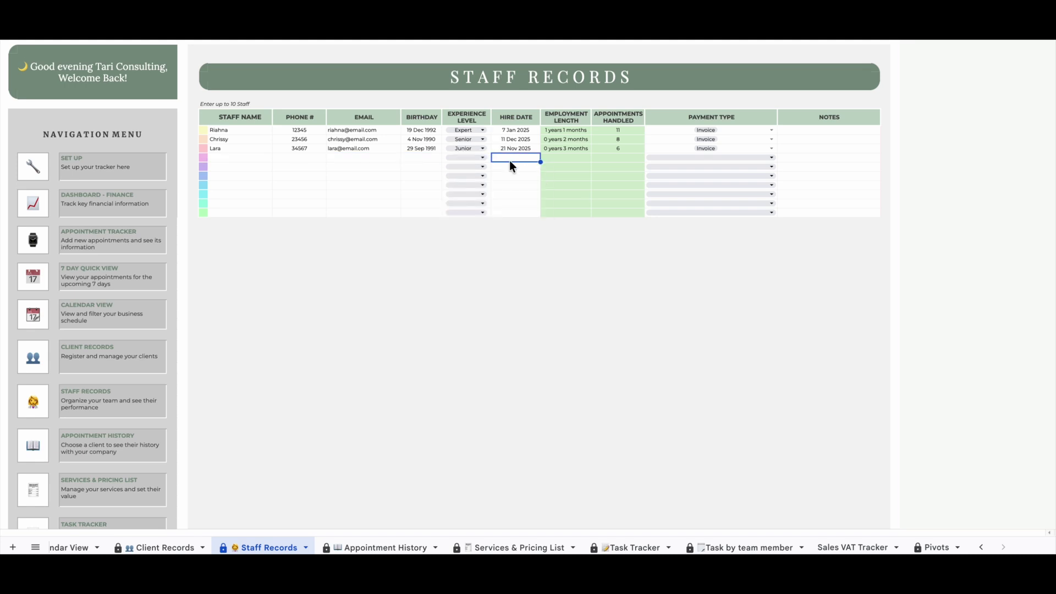
pyautogui.doubleClick(515, 159)
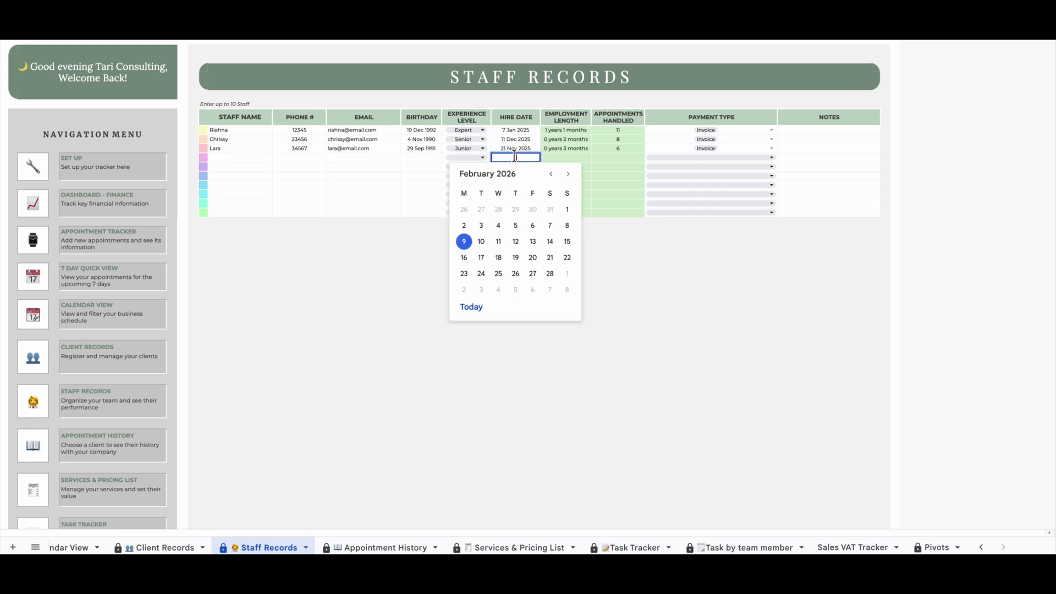
pyautogui.click(465, 242)
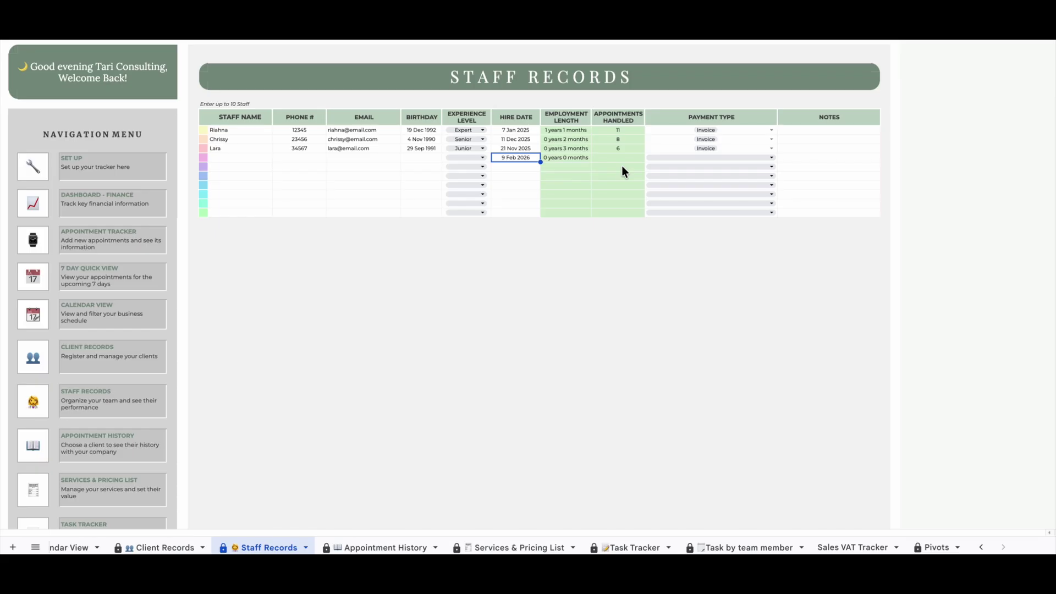
pyautogui.click(745, 158)
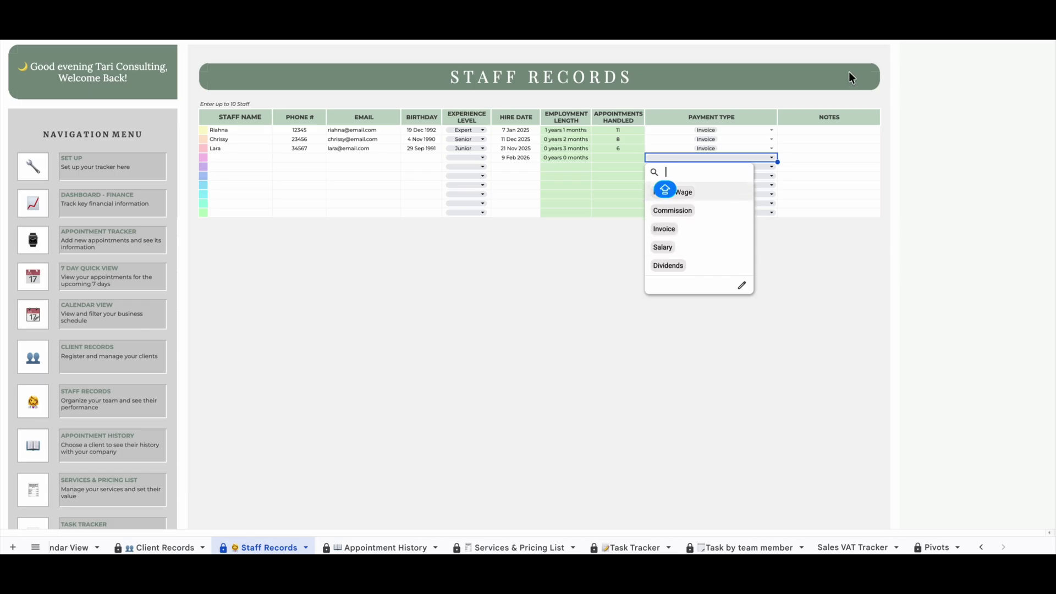
pyautogui.click(798, 157)
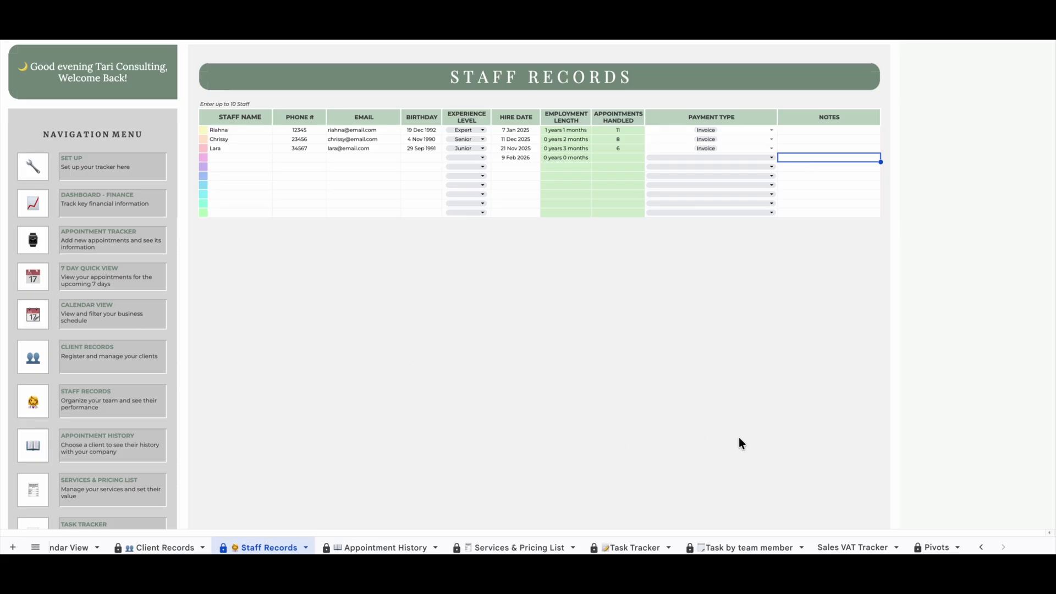
# Return to the appointments dashboard and pick a staff member in the Staff Card
pyautogui.click(981, 547)
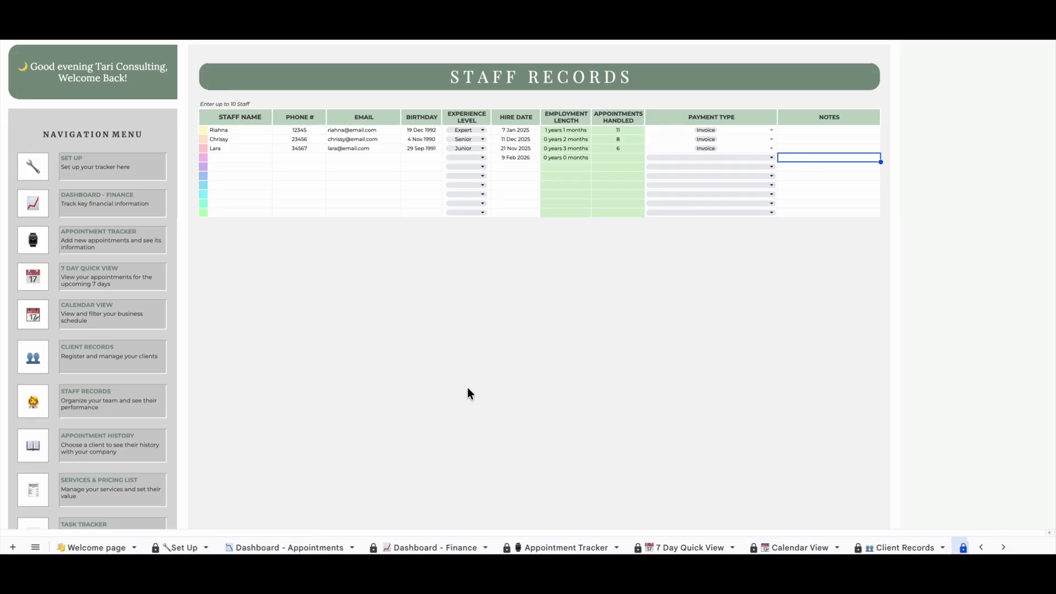
pyautogui.click(297, 547)
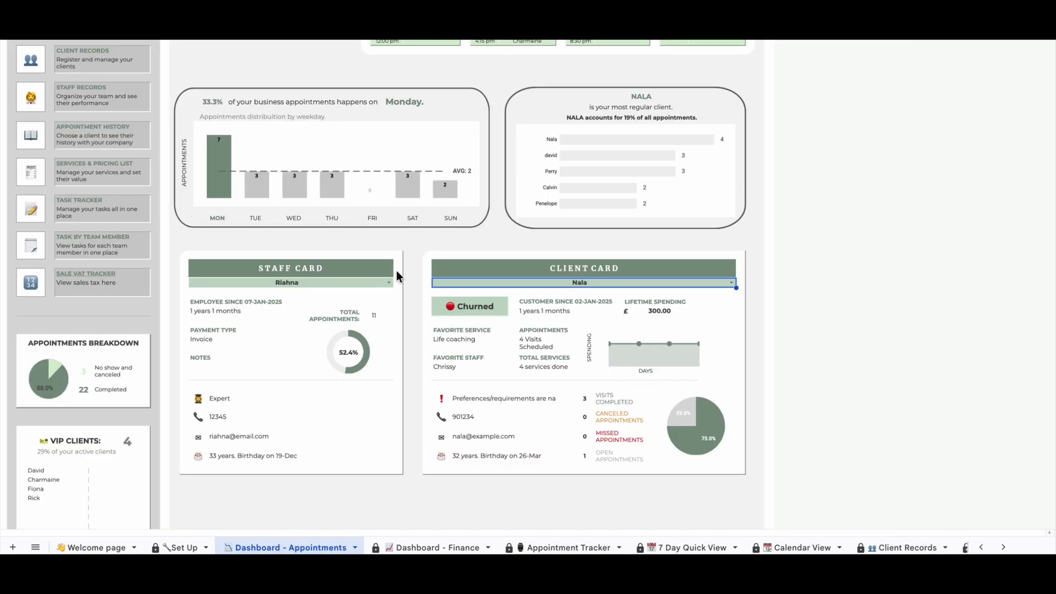
pyautogui.click(390, 283)
pyautogui.click(341, 313)
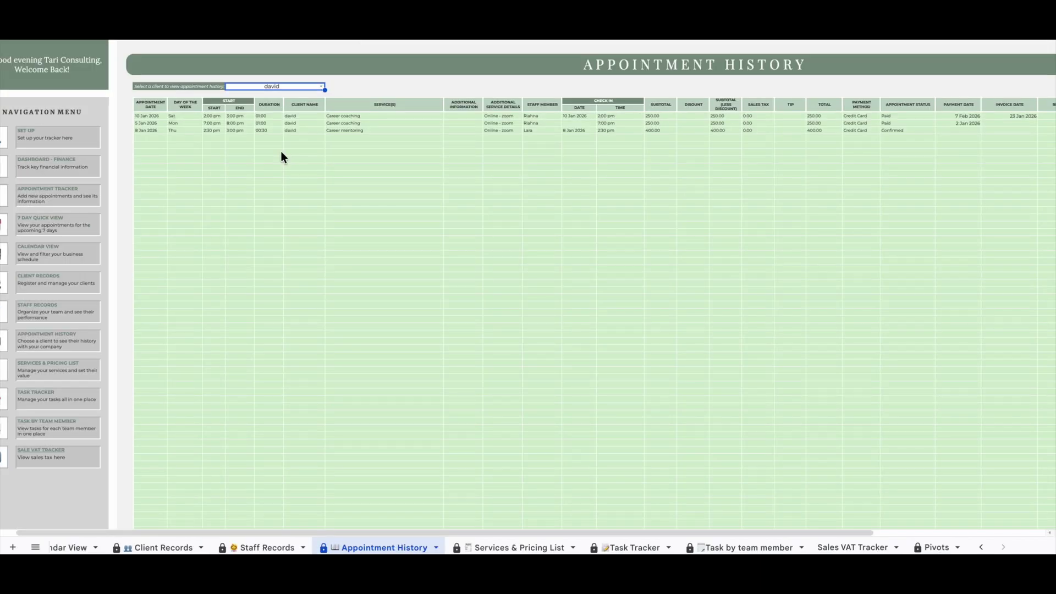
# Display the fourth listed client's records in Appointment History and review their columns through to the notes
pyautogui.click(321, 87)
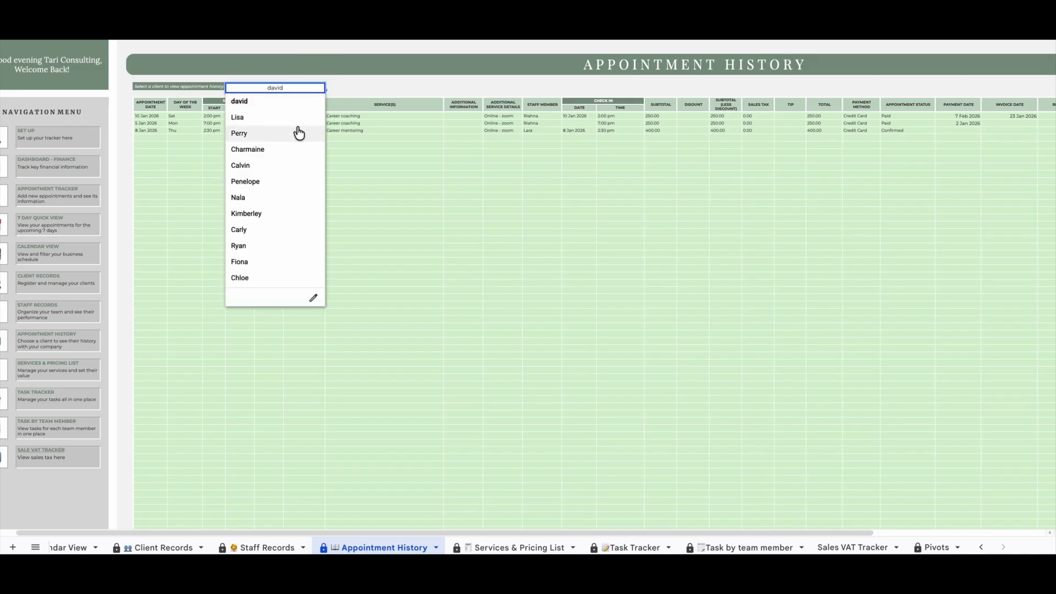
pyautogui.click(292, 150)
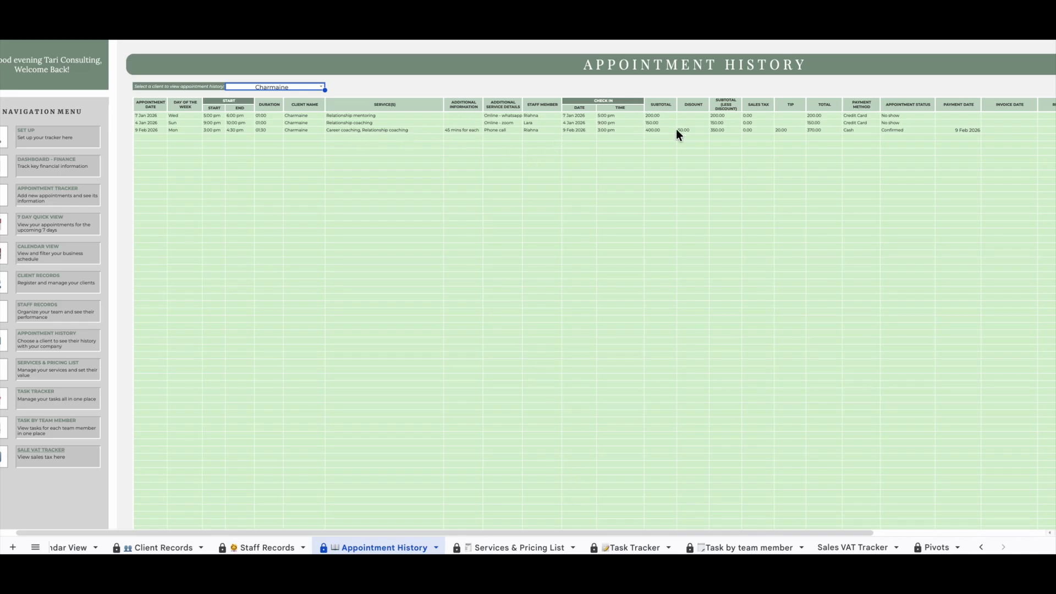
pyautogui.moveTo(625, 533); pyautogui.dragTo(793, 544)
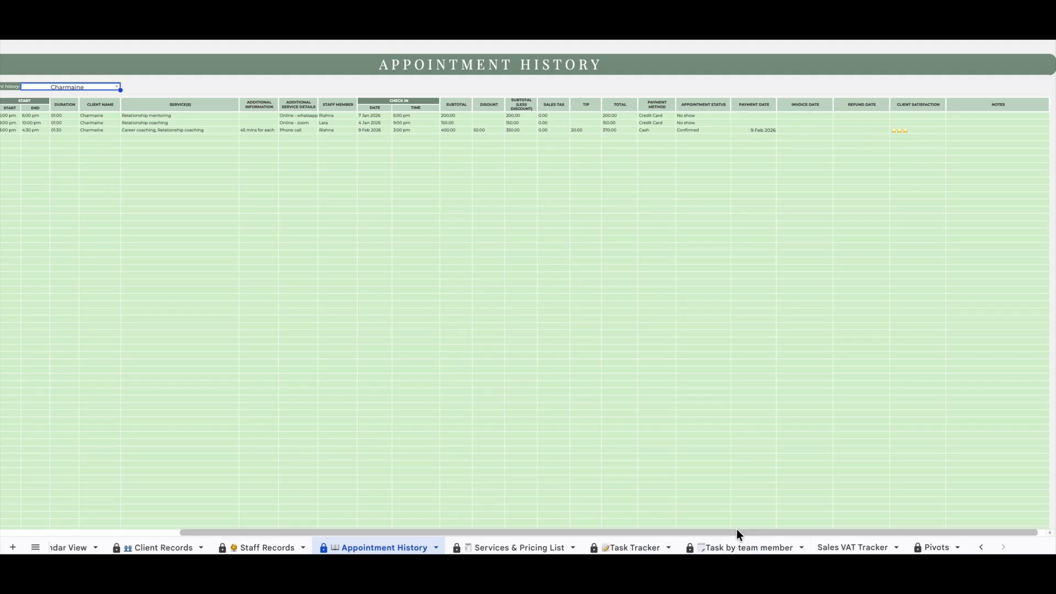
pyautogui.moveTo(732, 532); pyautogui.dragTo(583, 526)
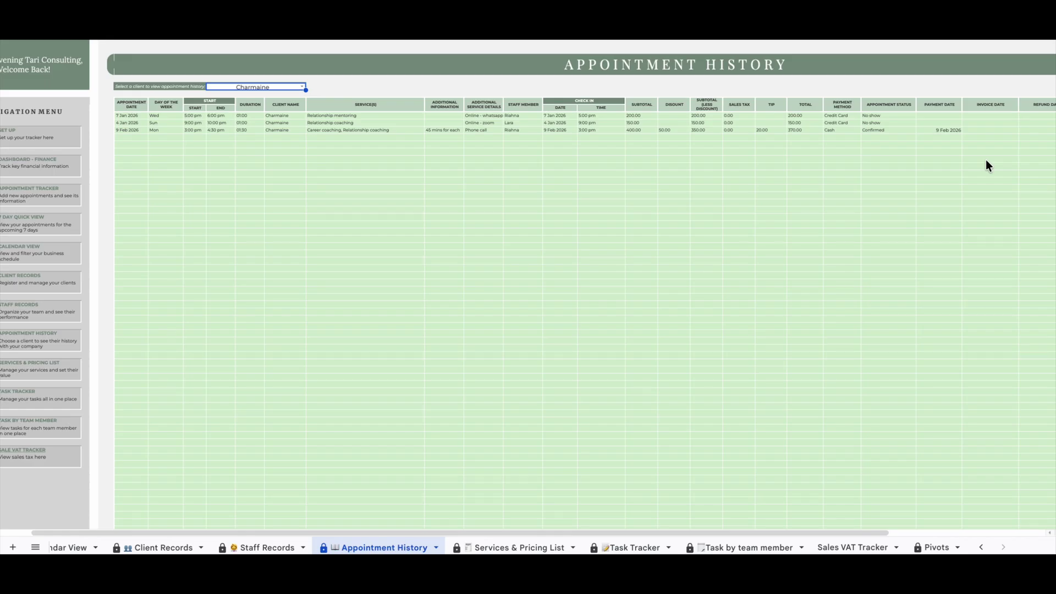
# Add Pilates coaching at a price of 100 to the Coaching category in the Services & Pricing List
pyautogui.click(538, 547)
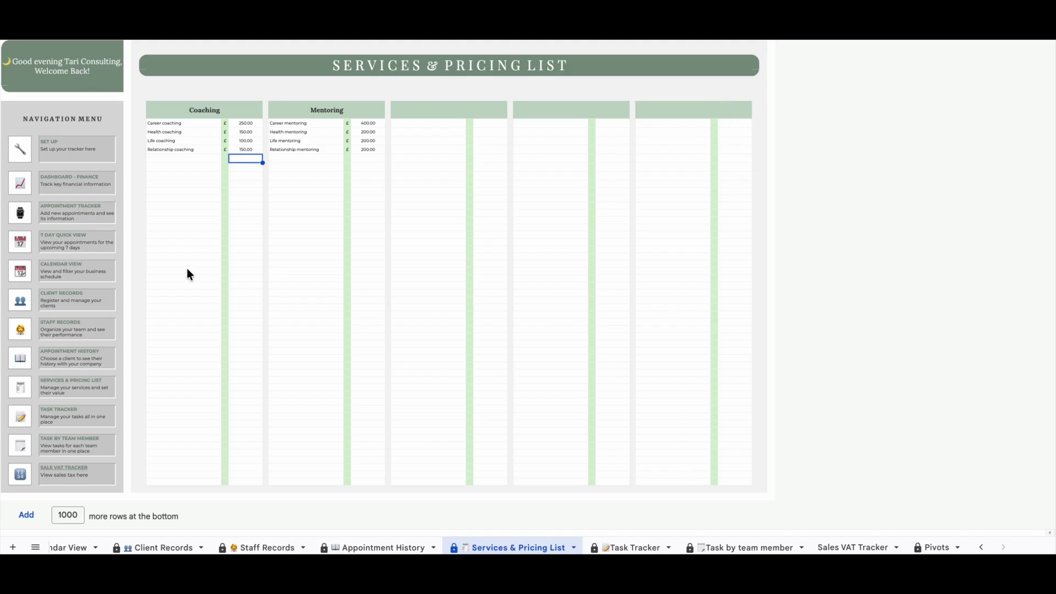
pyautogui.click(197, 160)
pyautogui.write('Pilates coaching')
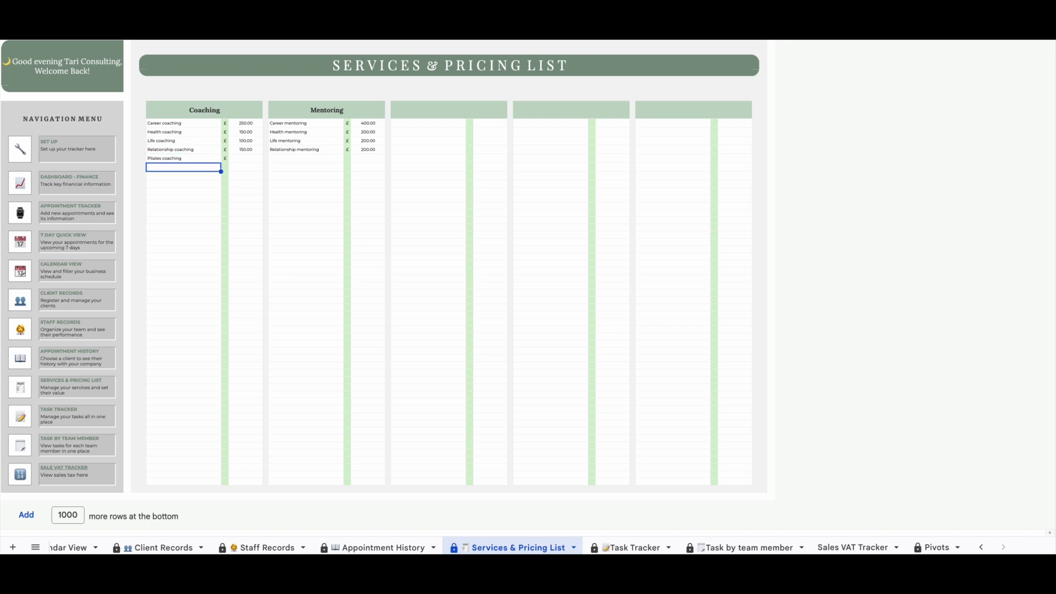
pyautogui.press('Tab')
pyautogui.press('Tab')
pyautogui.write('100')
pyautogui.press('Return')
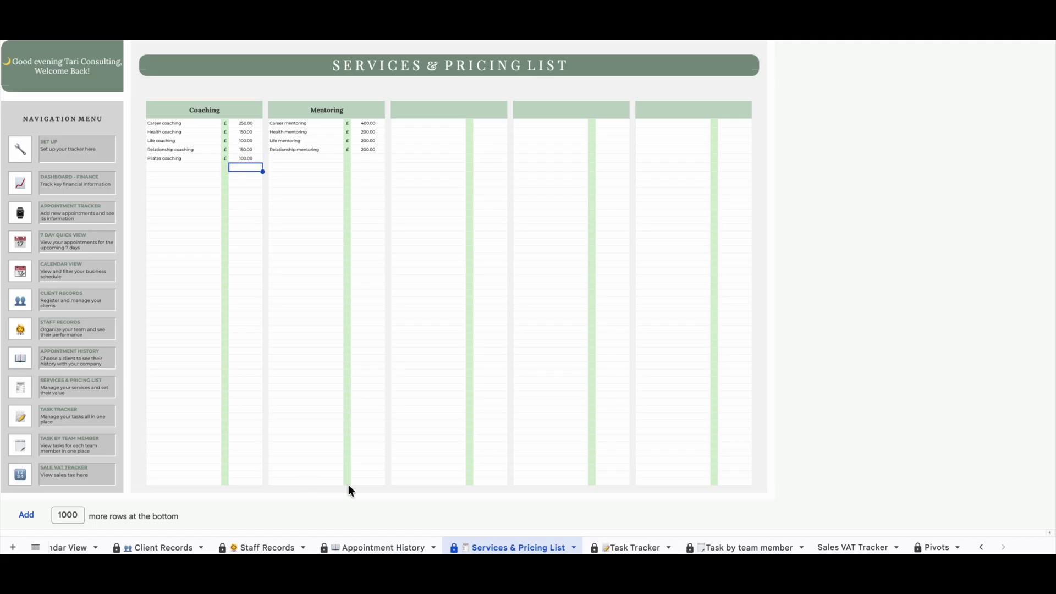
# Try Pilates coaching as the service in the Appointment Tracker's first empty row and clear it again
pyautogui.click(984, 547)
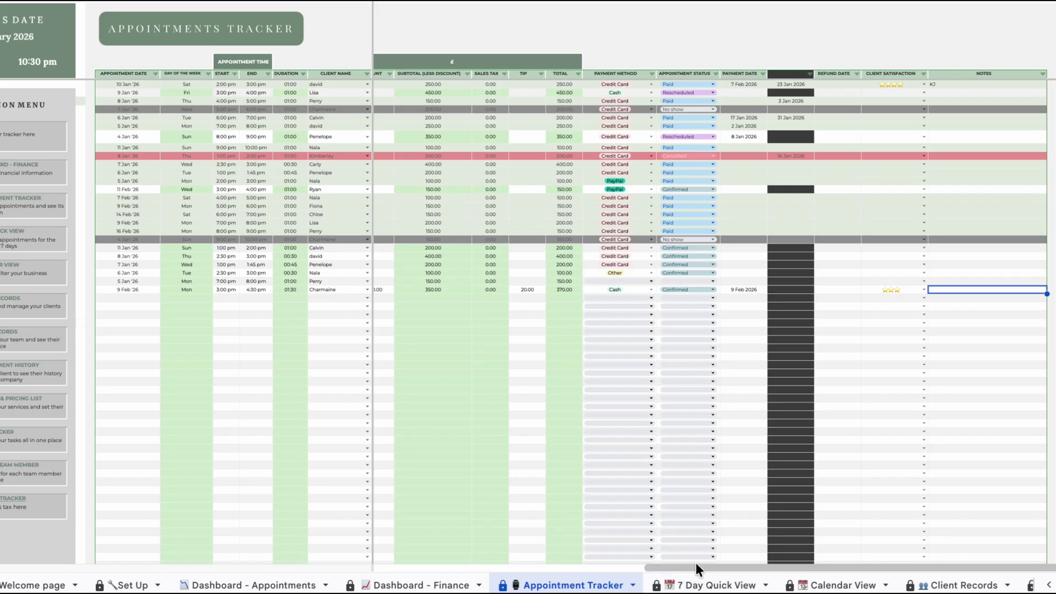
pyautogui.moveTo(689, 566); pyautogui.dragTo(482, 538)
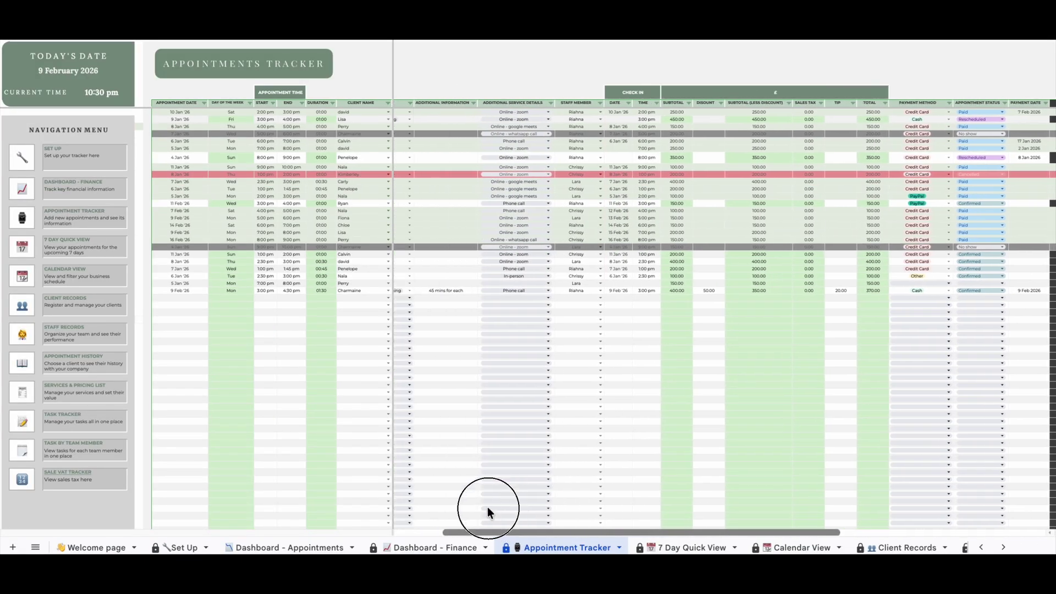
pyautogui.click(487, 297)
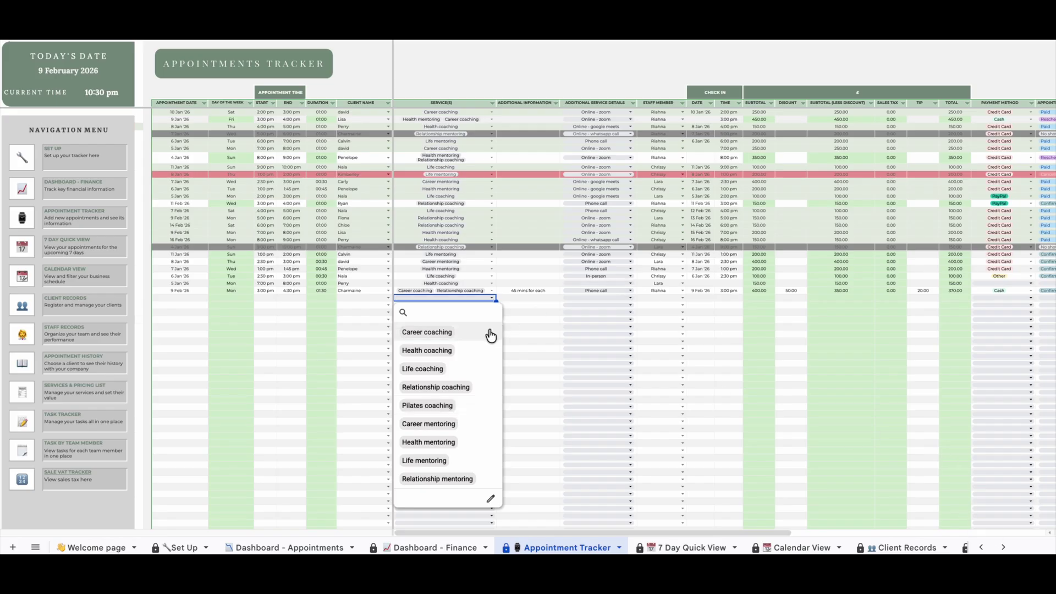
pyautogui.click(465, 410)
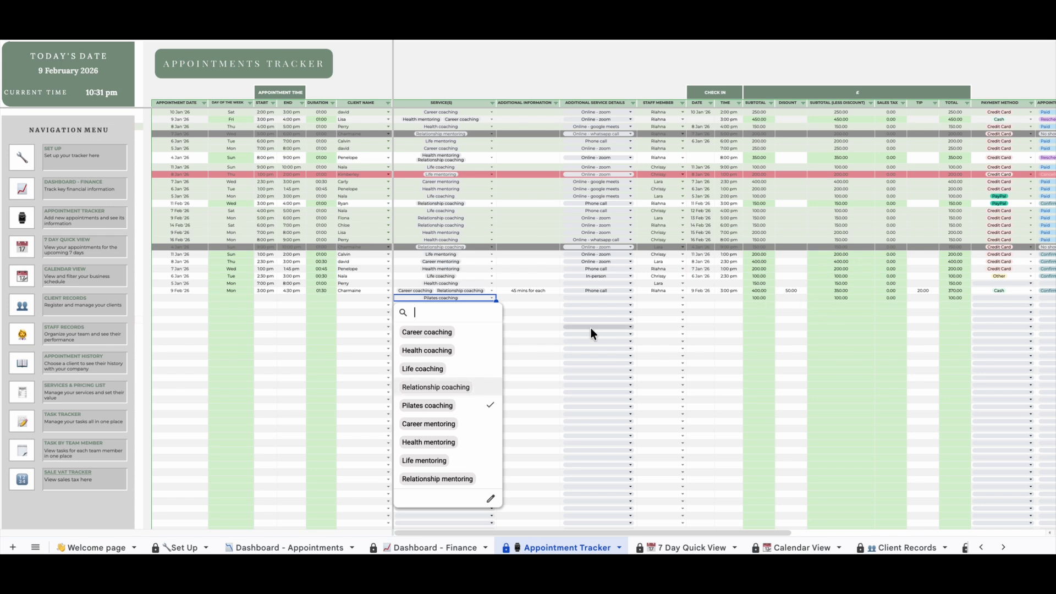
pyautogui.click(485, 406)
pyautogui.click(531, 332)
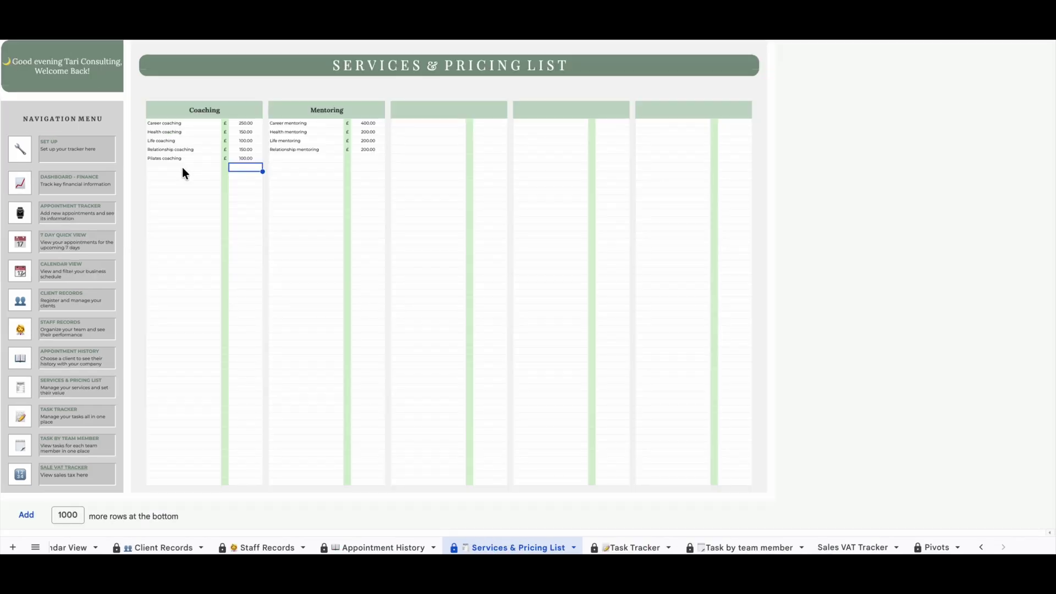
# Add Pilates (2026) at a price of 200 below Pilates coaching in the Services & Pricing List
pyautogui.click(183, 167)
pyautogui.press('Up')
pyautogui.press('Right')
pyautogui.press('Right')
pyautogui.press('Down')
pyautogui.press('Left')
pyautogui.press('Left')
pyautogui.write('Pilat')
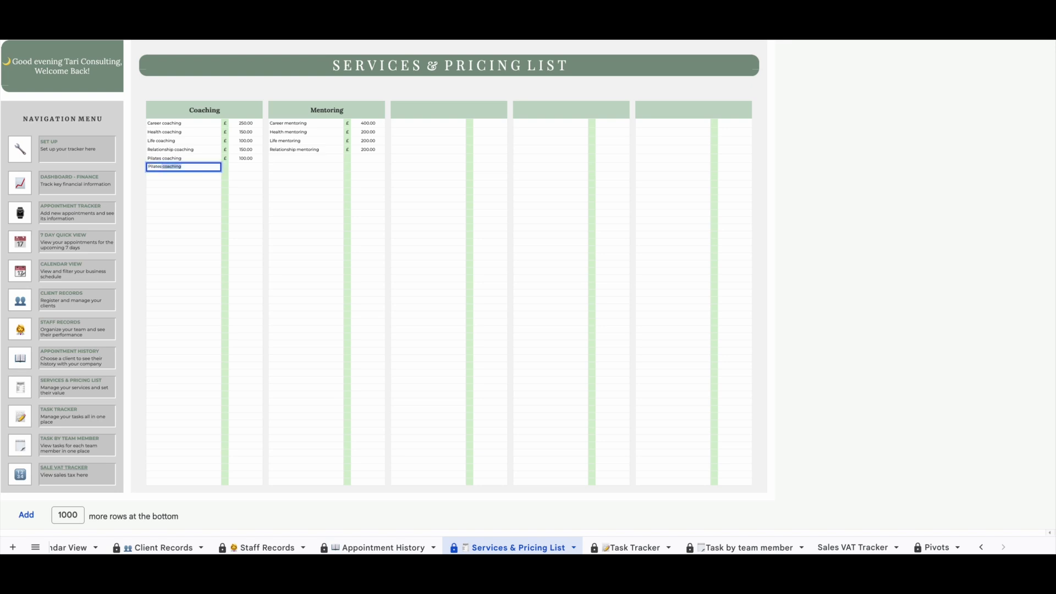
pyautogui.write('es')
pyautogui.press('BackSpace')
pyautogui.write('(2026)')
pyautogui.press('Tab')
pyautogui.press('Tab')
pyautogui.write('200')
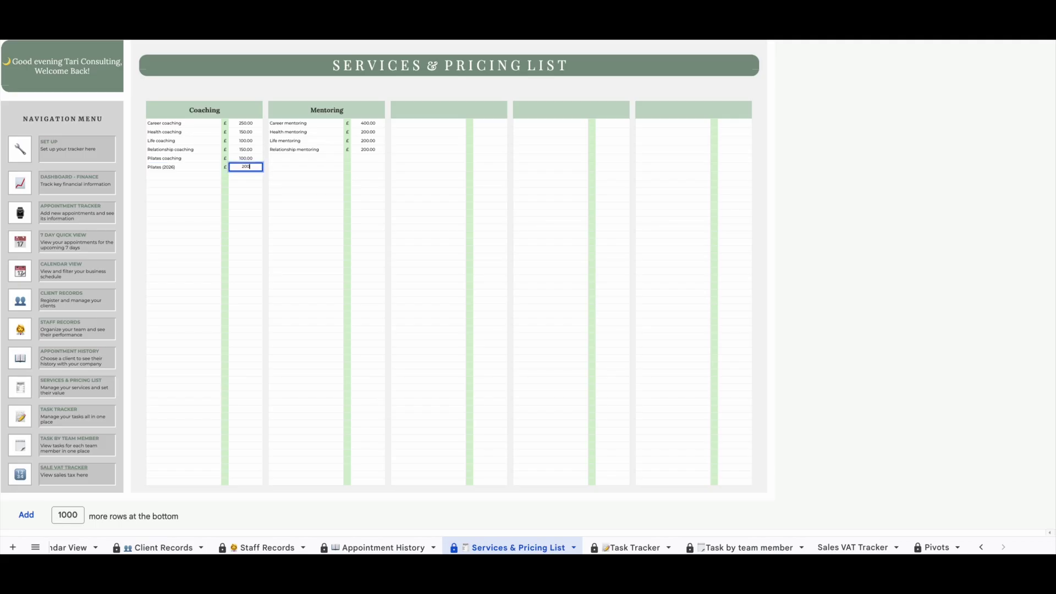
pyautogui.press('Return')
# Choose Pilates (2026) as the service in the Appointment Tracker's first empty row
pyautogui.click(982, 547)
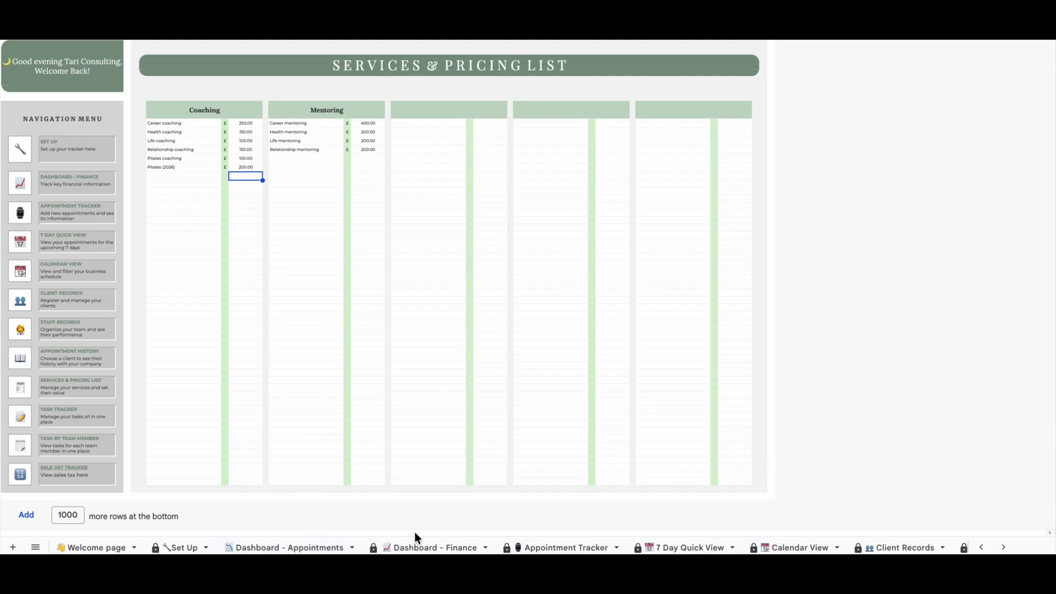
pyautogui.click(573, 548)
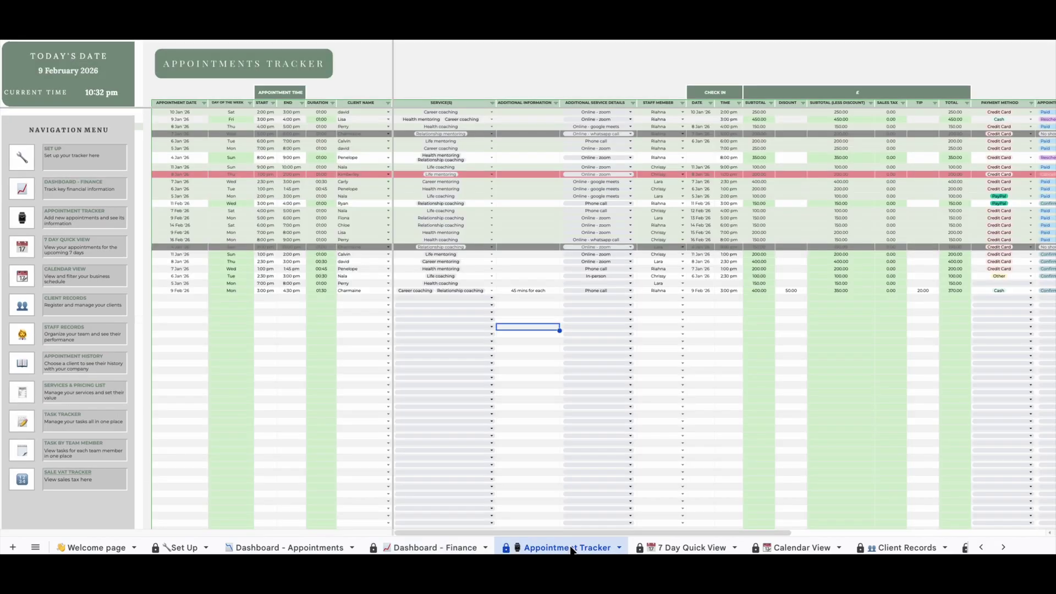
pyautogui.click(491, 299)
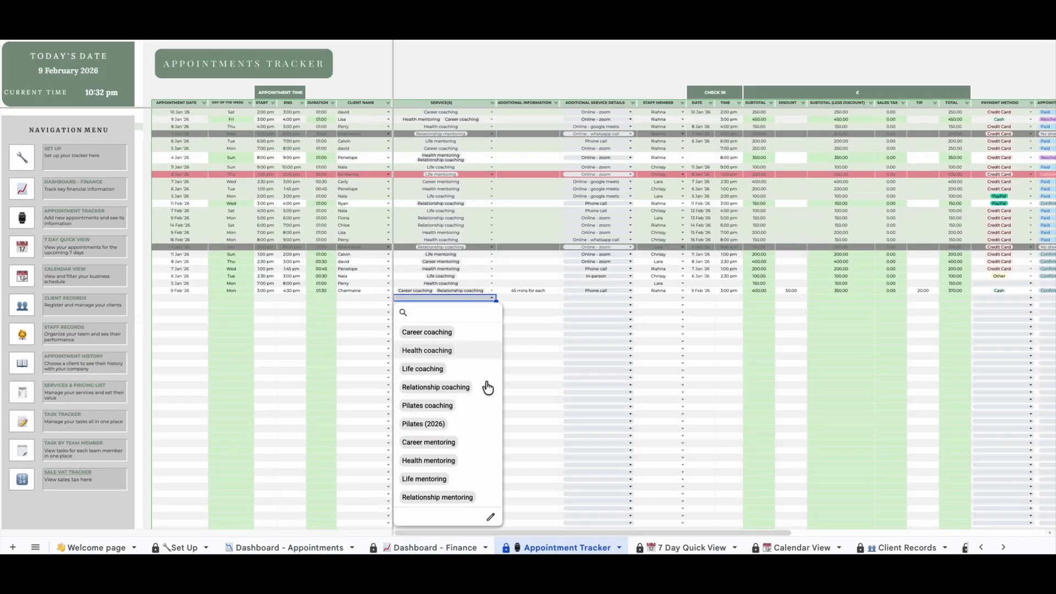
pyautogui.click(476, 427)
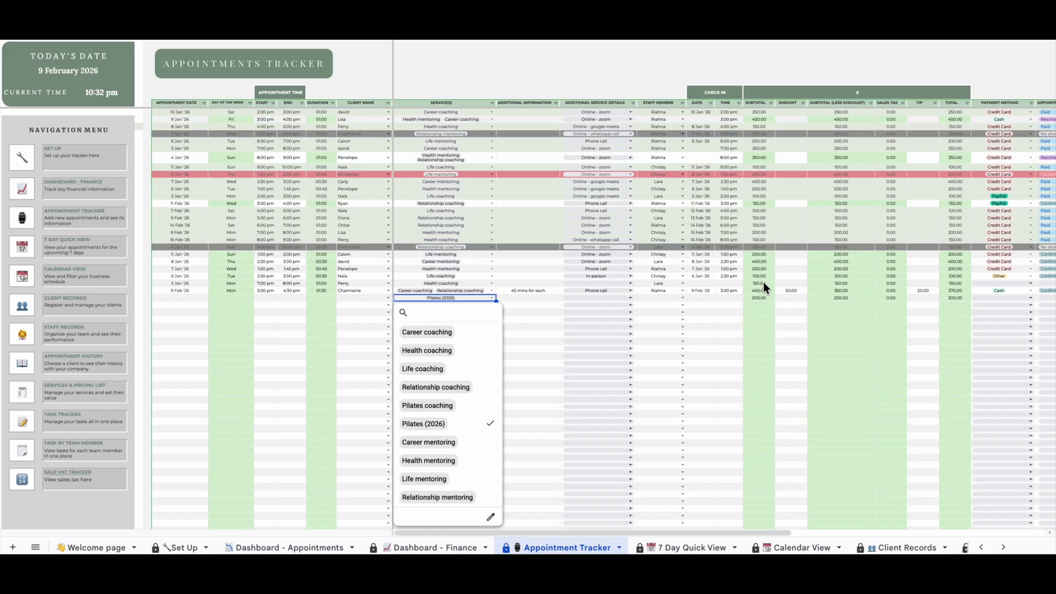
pyautogui.click(529, 364)
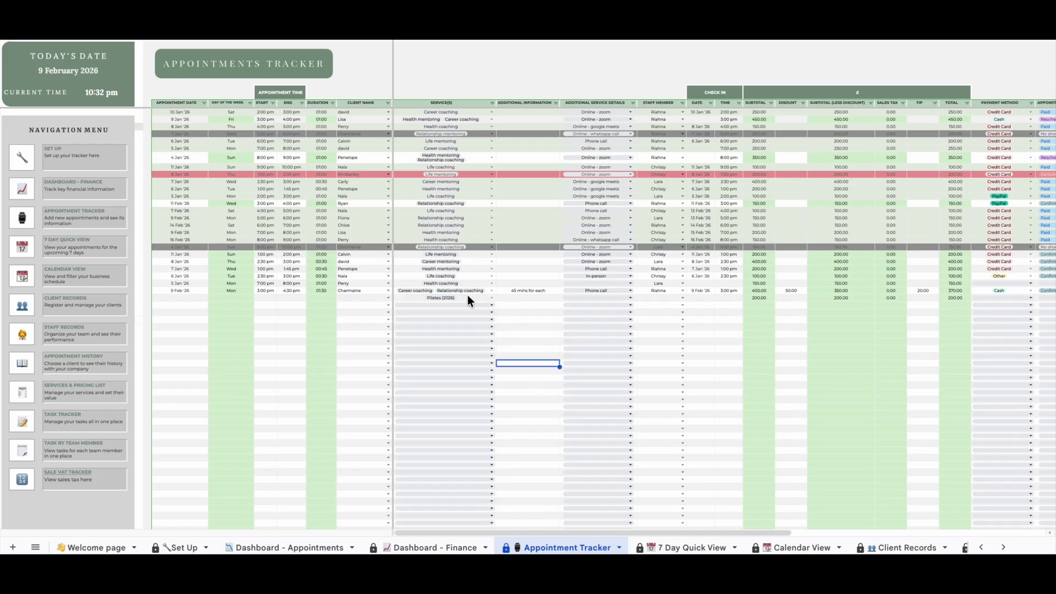
# Open the Task Tracker and look over its task totals and the assignment, completion and status charts
pyautogui.click(1004, 548)
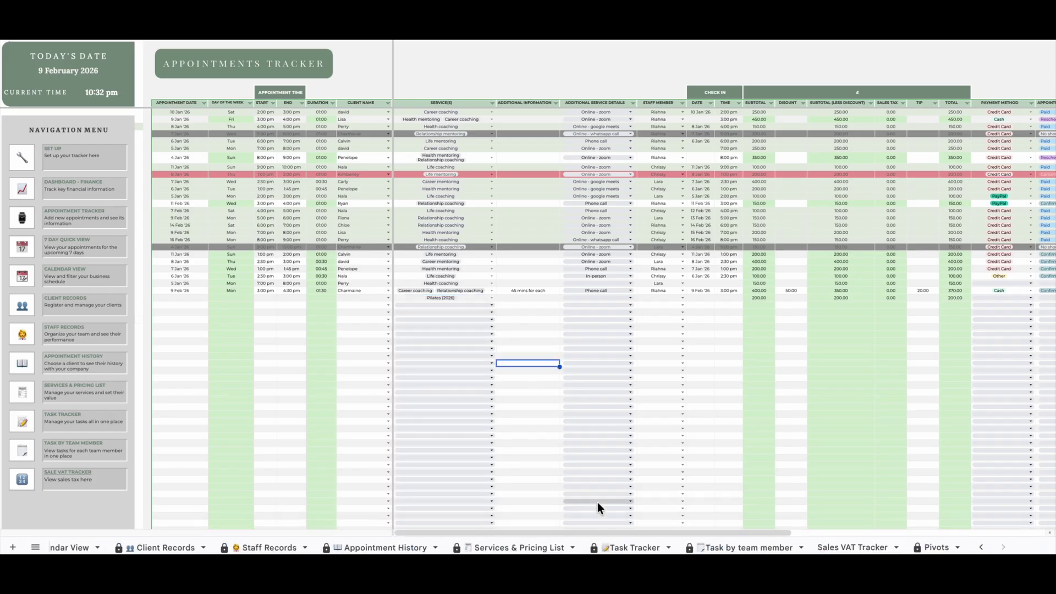
pyautogui.click(633, 548)
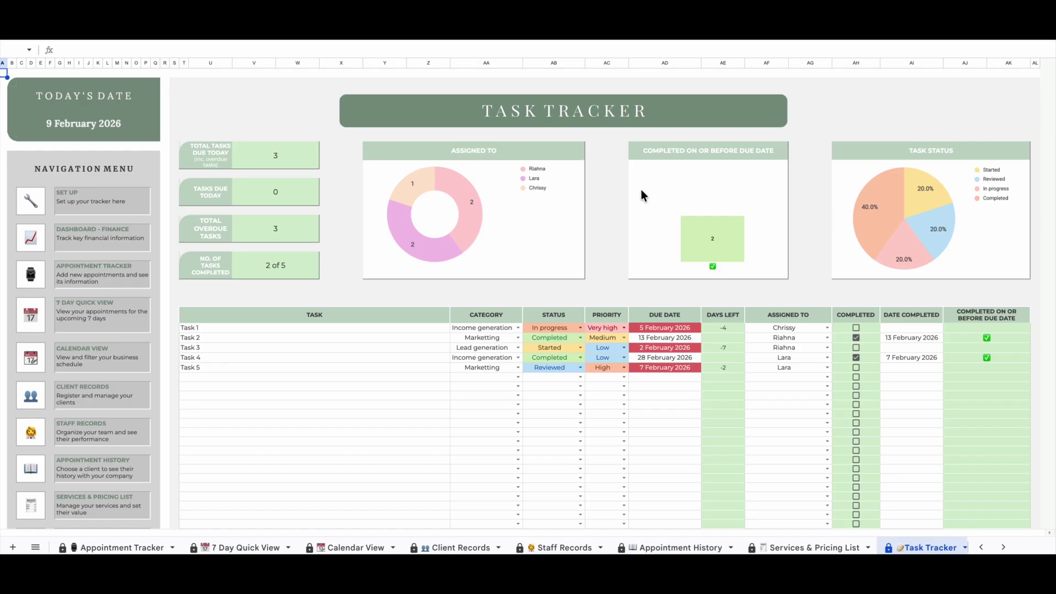
pyautogui.click(502, 223)
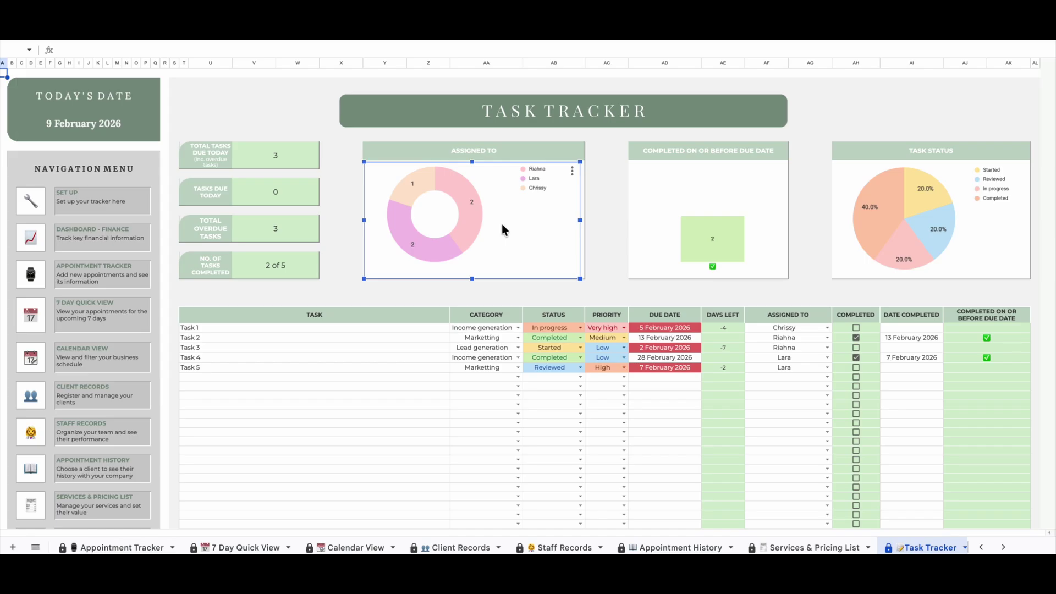
pyautogui.click(312, 110)
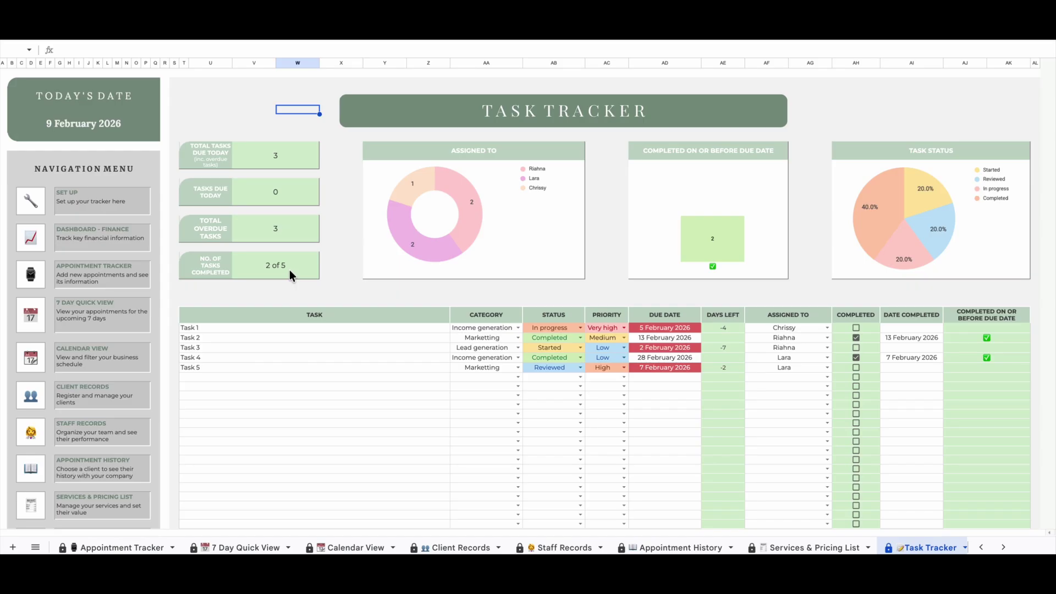
# Enter Task 6 in the first empty task row and set its category to Income generation
pyautogui.click(364, 379)
pyautogui.write('T')
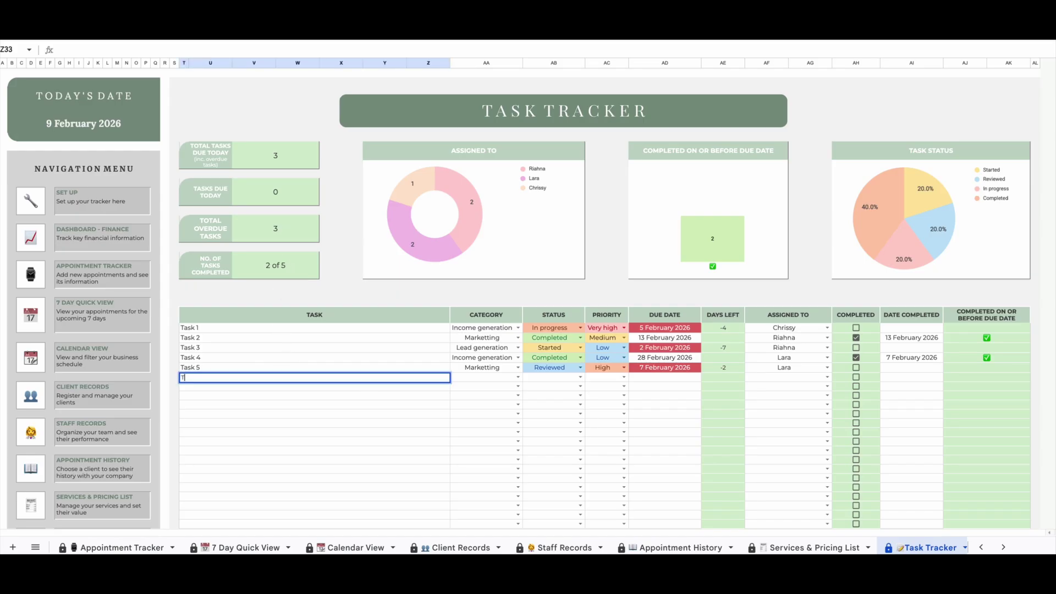
pyautogui.write('ask 6')
pyautogui.press('Tab')
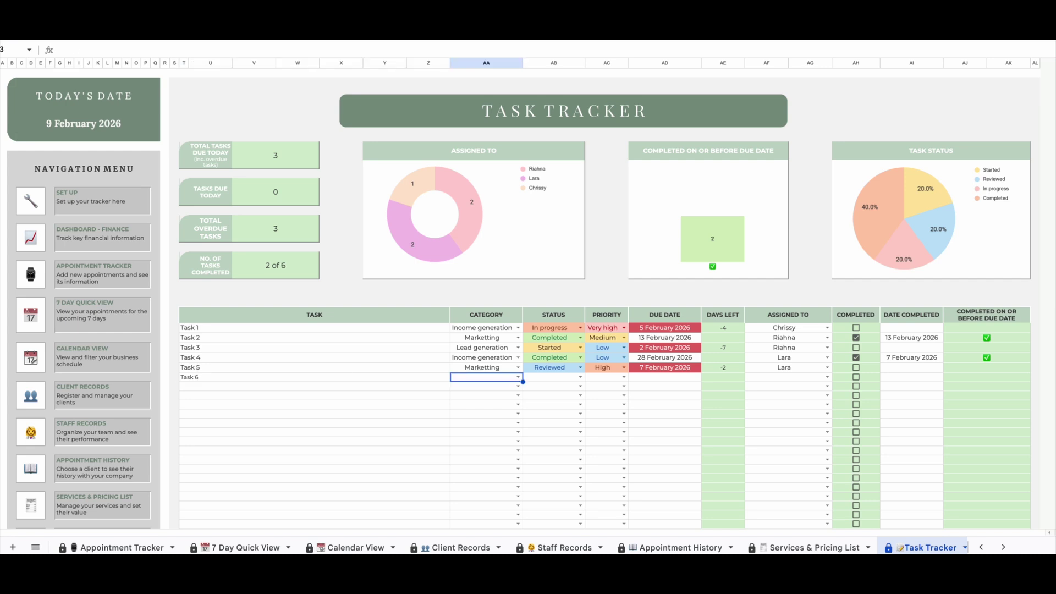
pyautogui.click(517, 377)
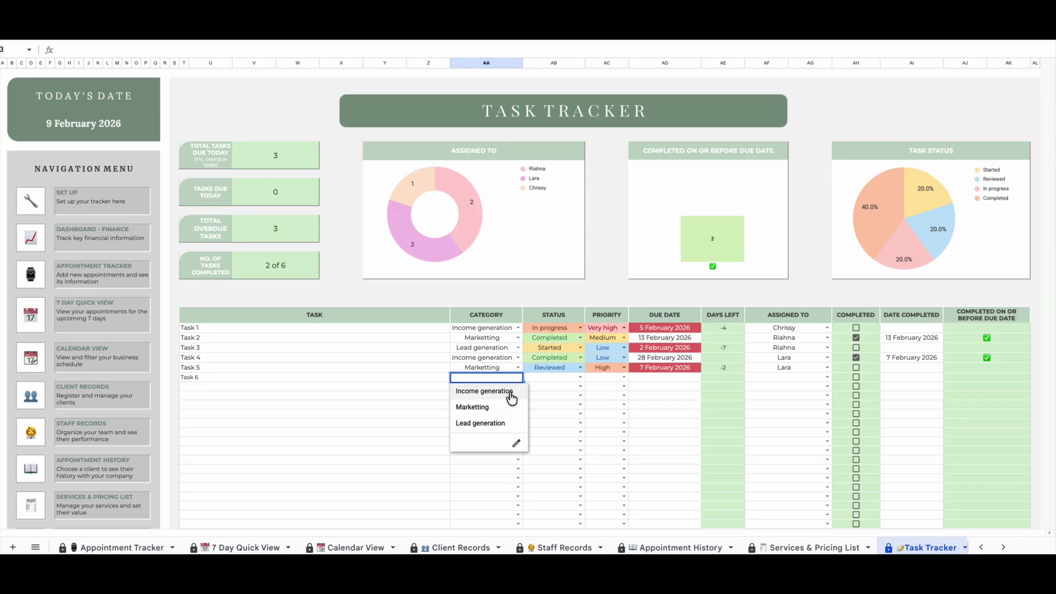
pyautogui.click(511, 393)
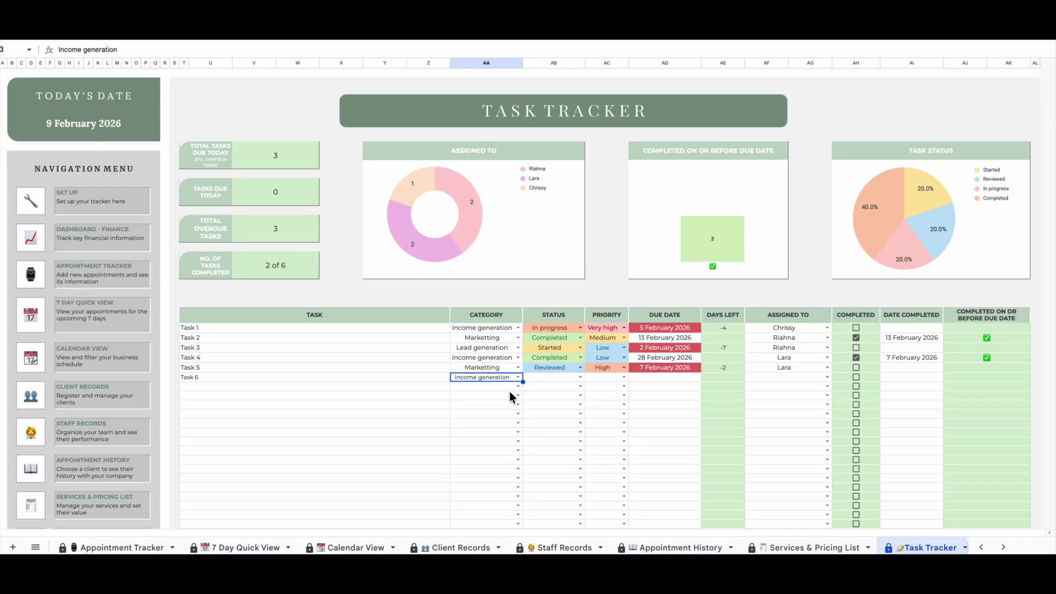
# Set Task 6's status to Not started and its priority to Medium
pyautogui.click(574, 379)
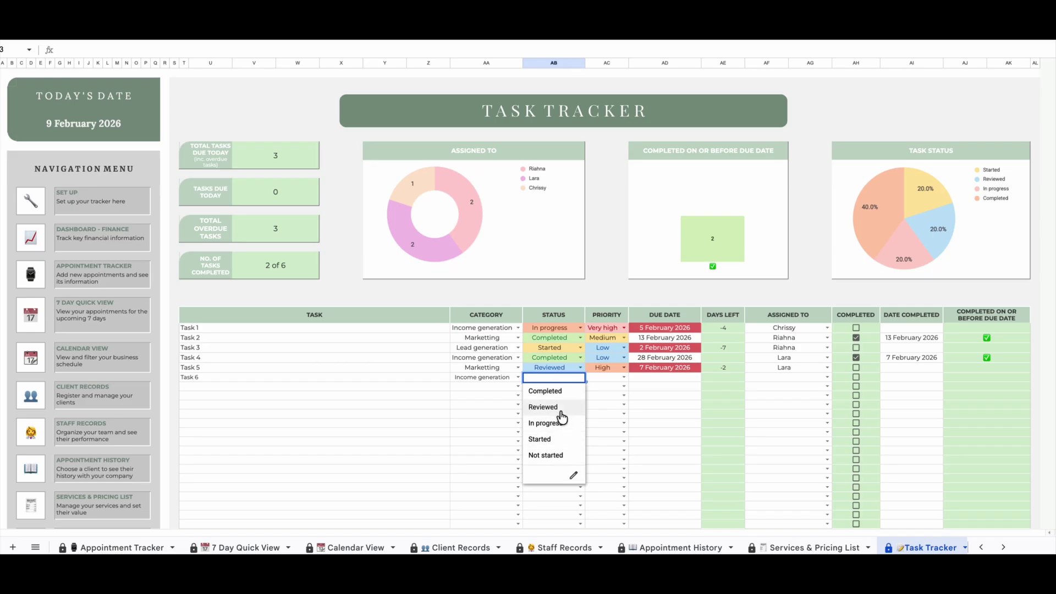
pyautogui.click(562, 455)
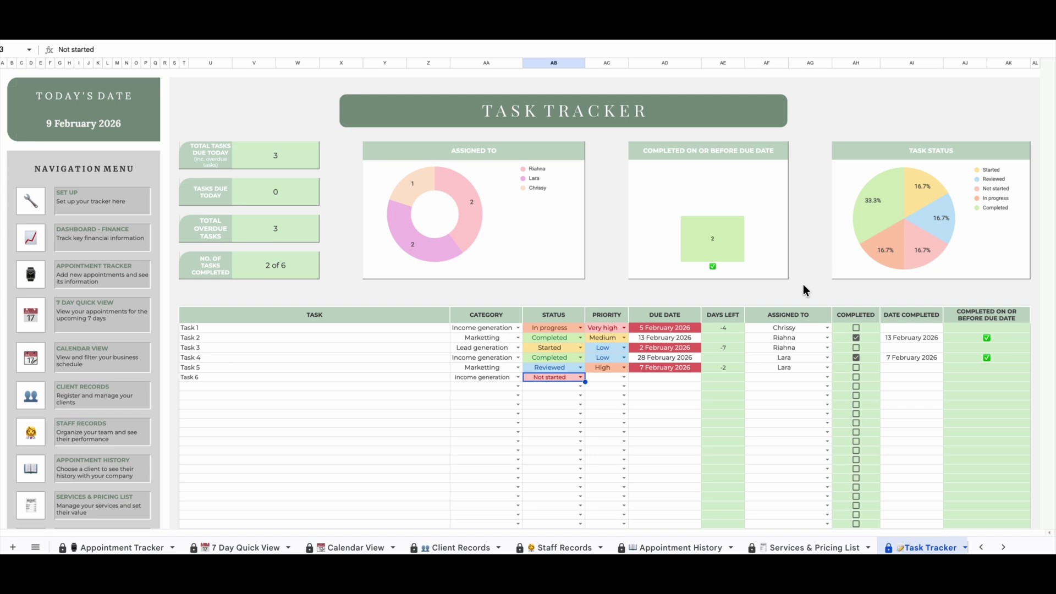
pyautogui.click(623, 378)
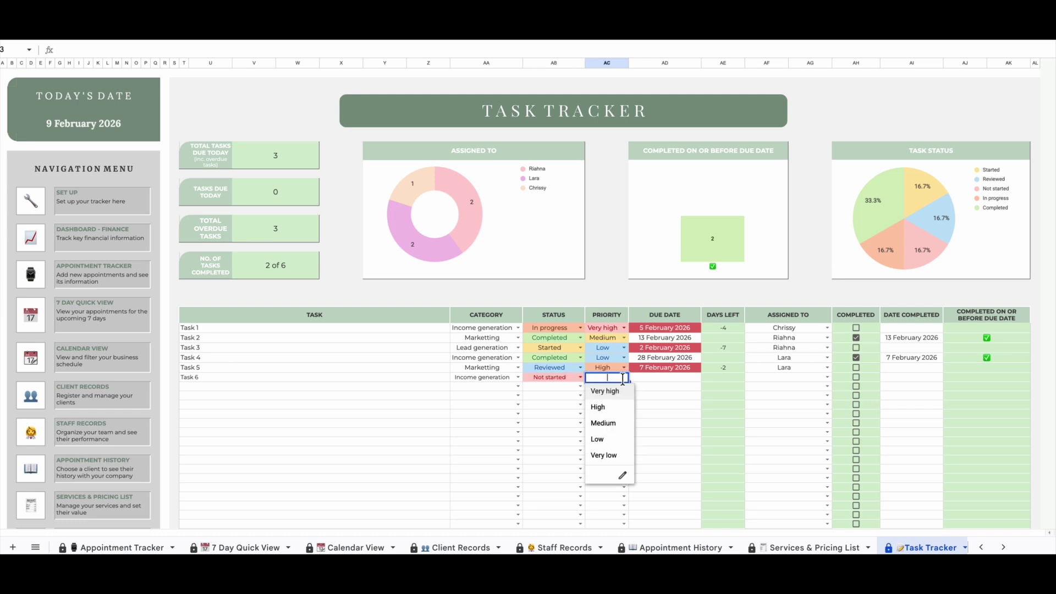
pyautogui.click(604, 423)
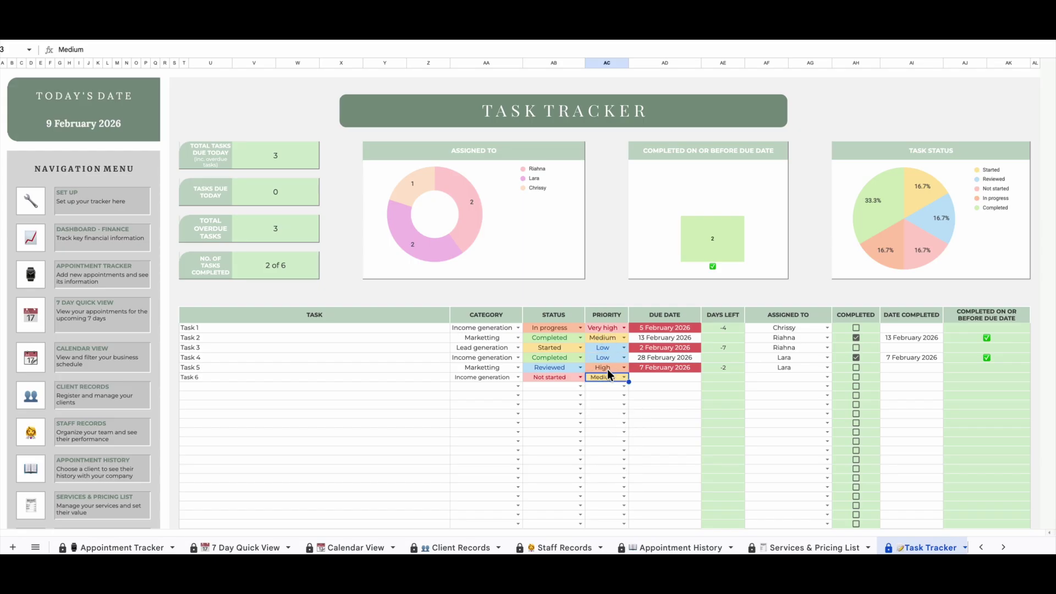
# Set Task 6's due date to 9 February 2026
pyautogui.doubleClick(683, 376)
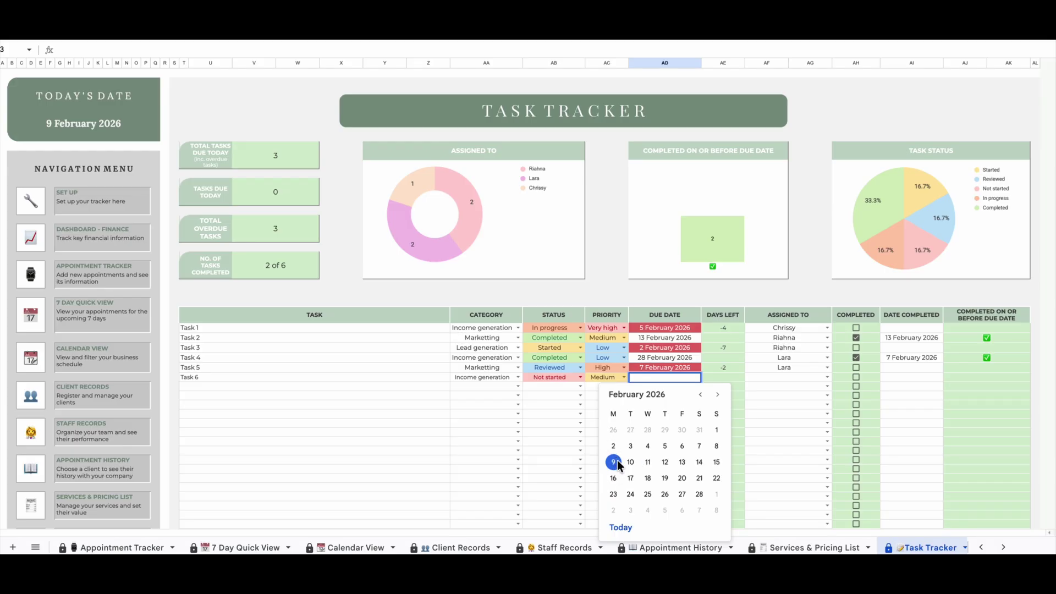
pyautogui.click(614, 463)
pyautogui.click(676, 405)
pyautogui.click(684, 378)
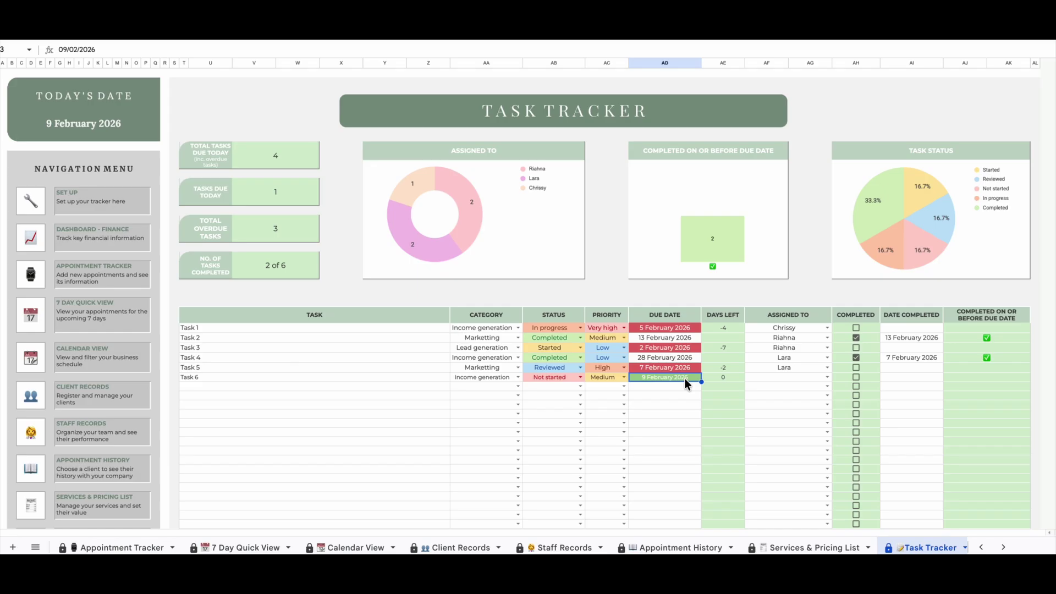
pyautogui.press('Right')
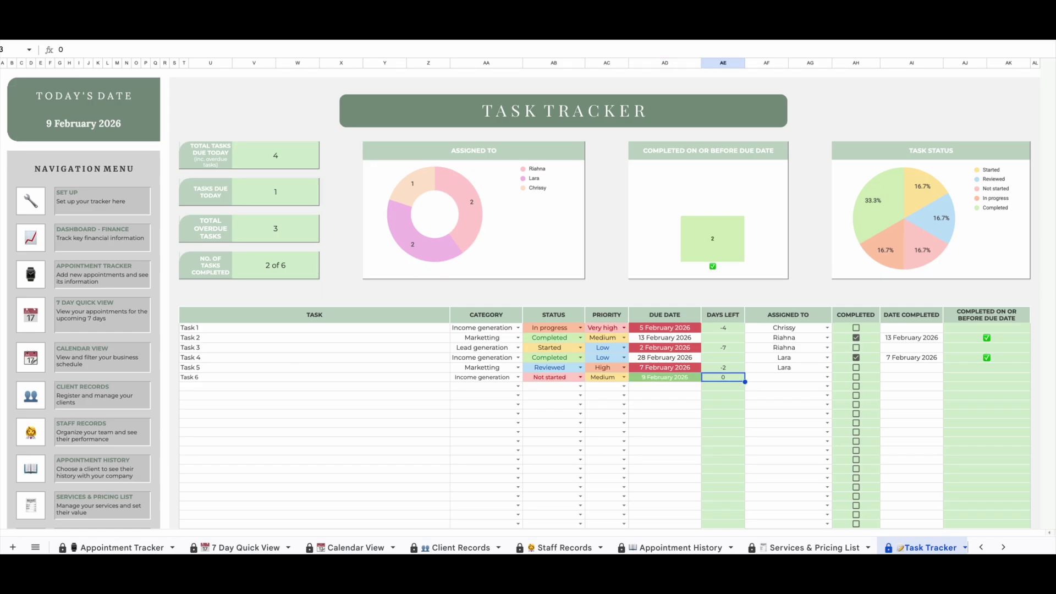
# Assign Task 6 to the second staff member offered for the assignment
pyautogui.click(827, 378)
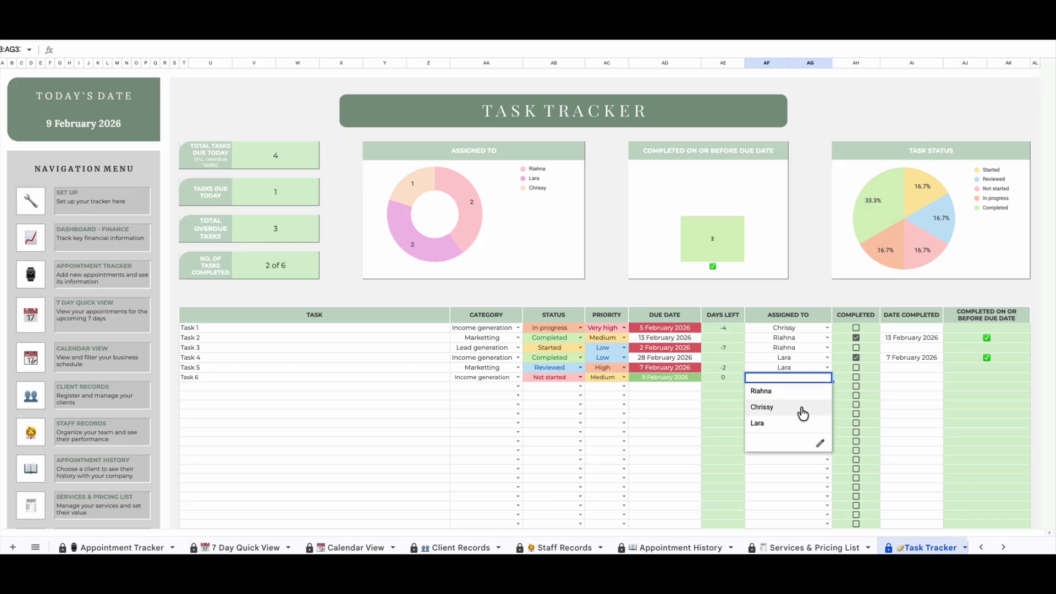
pyautogui.click(803, 410)
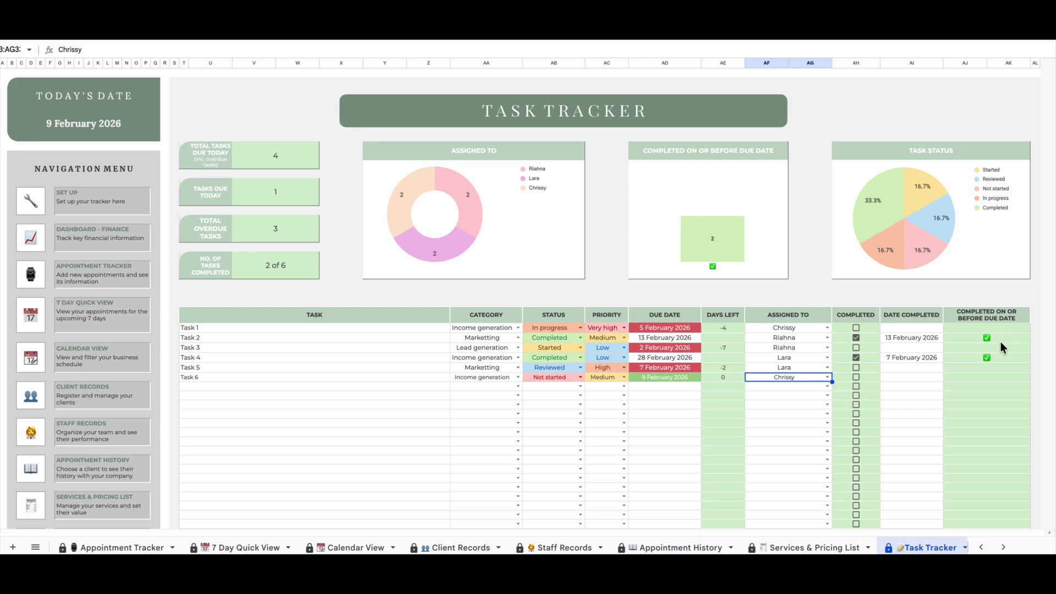
pyautogui.click(905, 378)
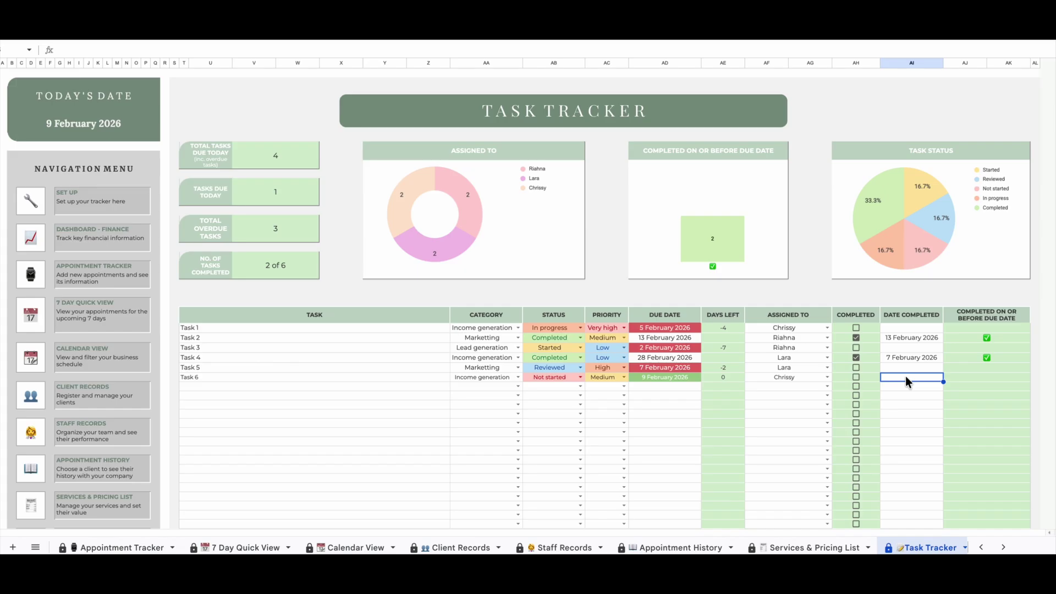
# Try 5 and 19 February 2026 as Task 6's due date, finishing on 5 February 2026
pyautogui.doubleClick(669, 377)
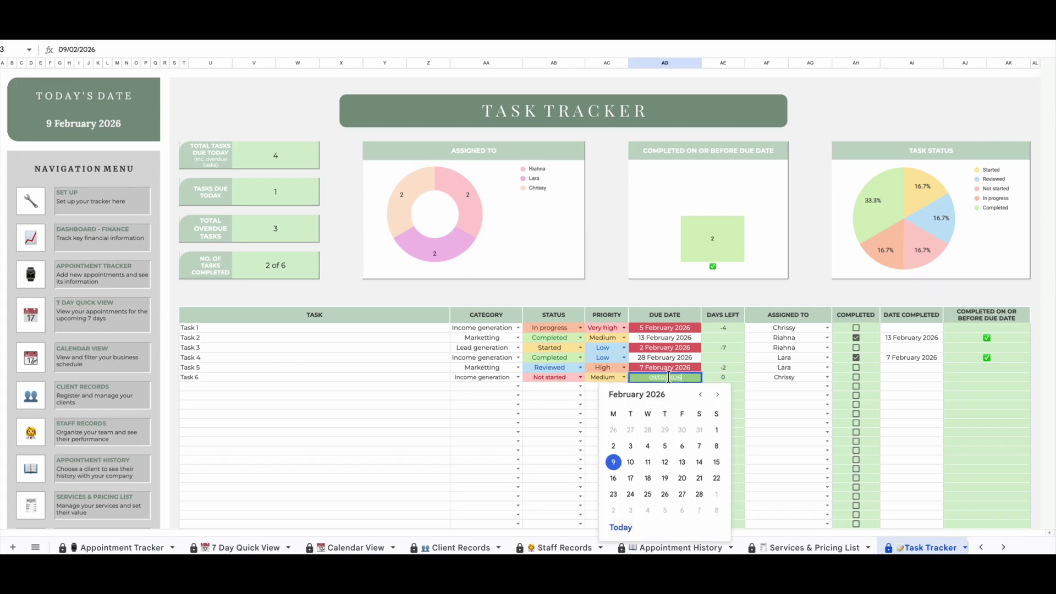
pyautogui.click(664, 446)
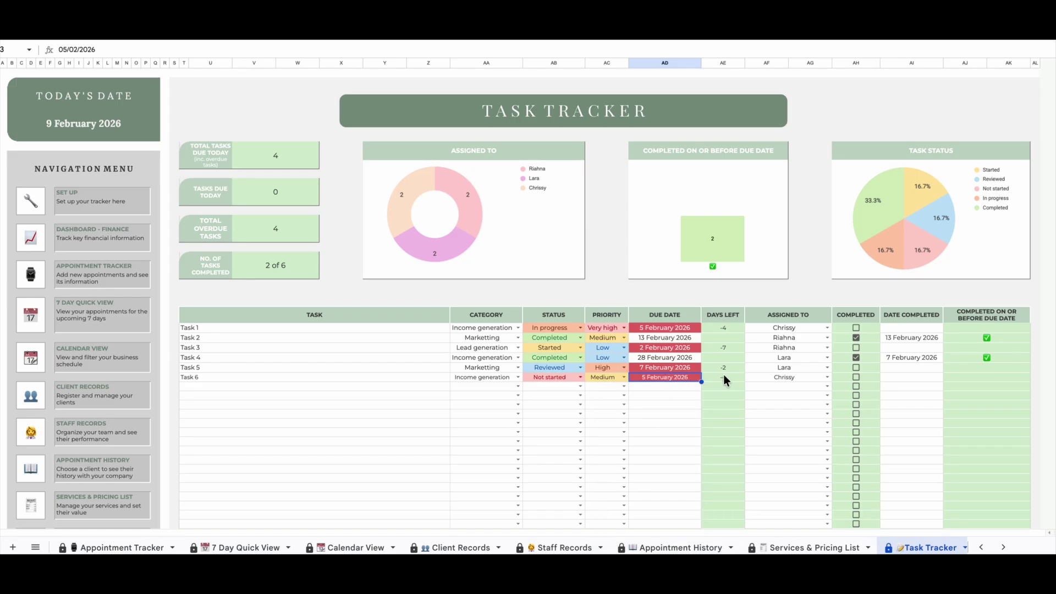
pyautogui.doubleClick(672, 378)
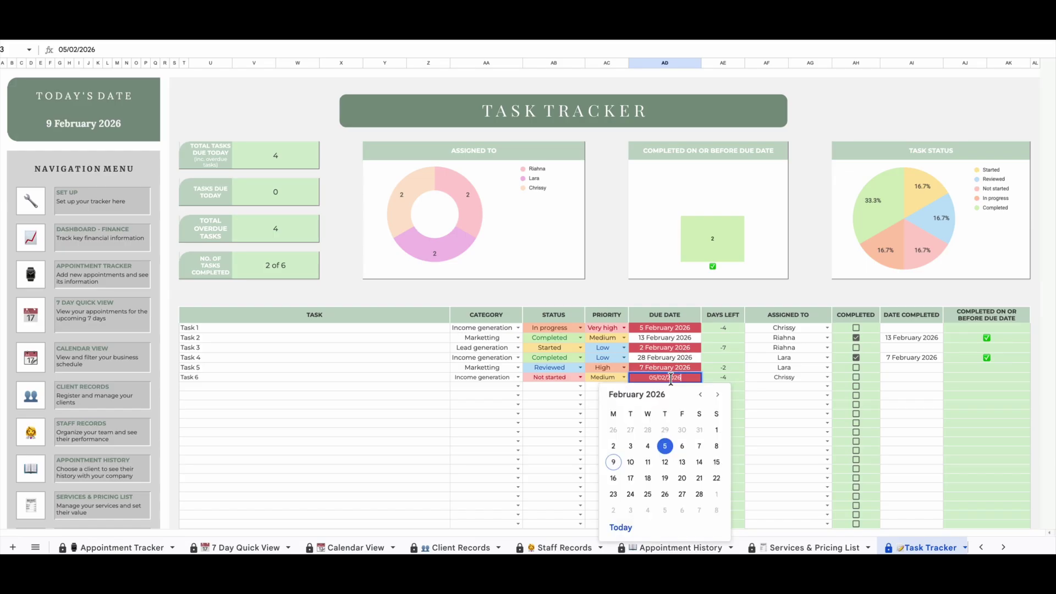
pyautogui.click(665, 478)
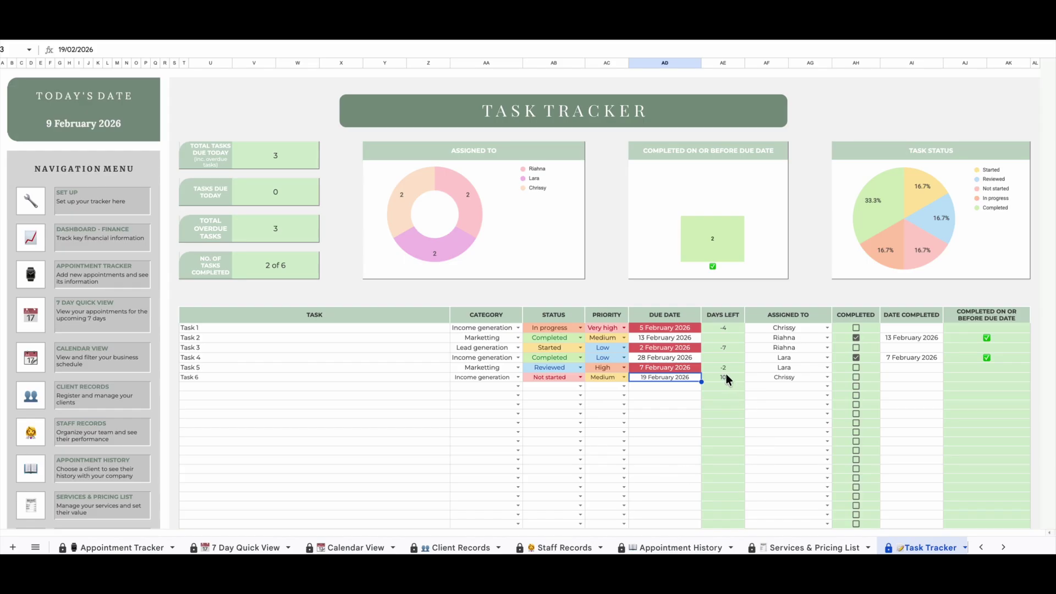
pyautogui.doubleClick(687, 378)
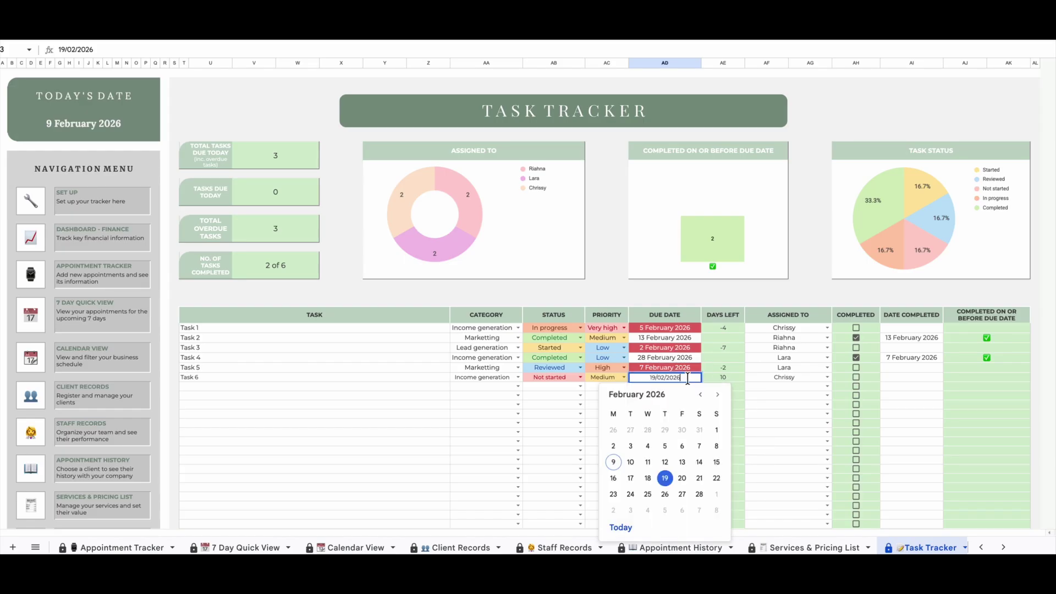
pyautogui.click(661, 441)
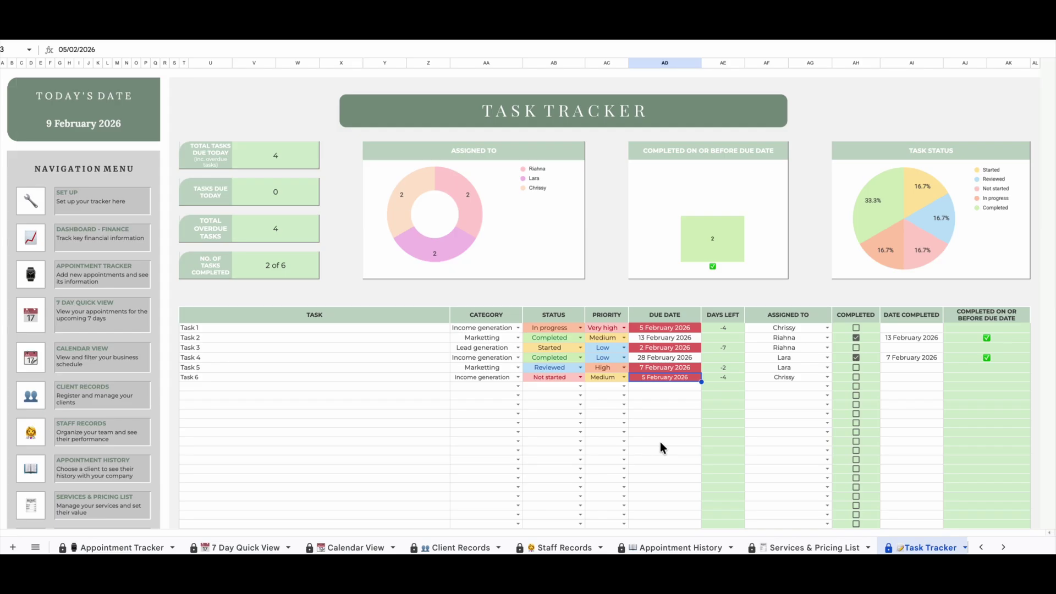
# Change Task 6's status to Completed and enter 9 February 2026 as its completion date
pyautogui.click(580, 377)
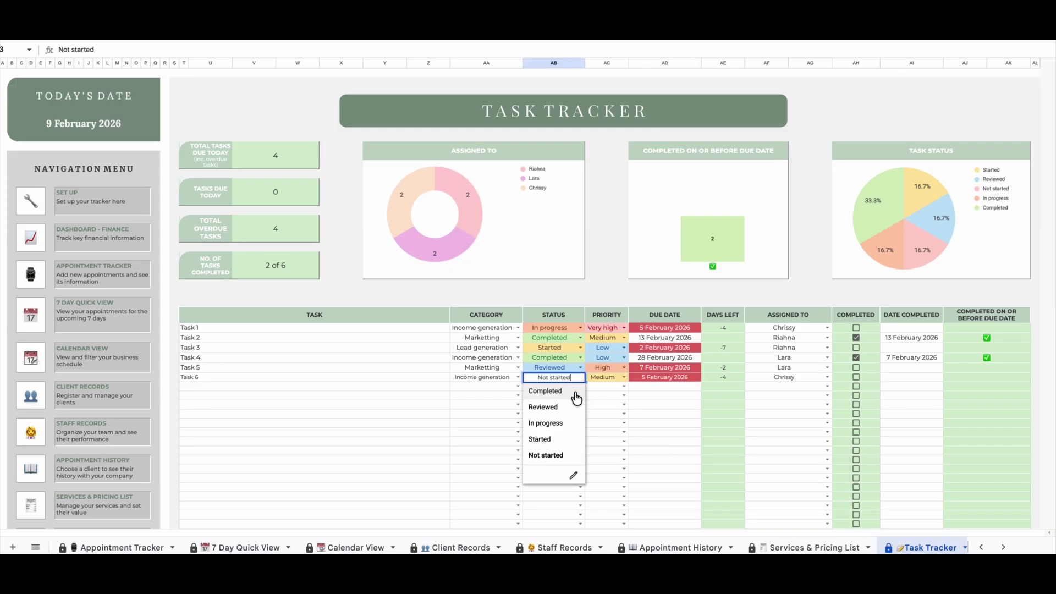
pyautogui.click(576, 395)
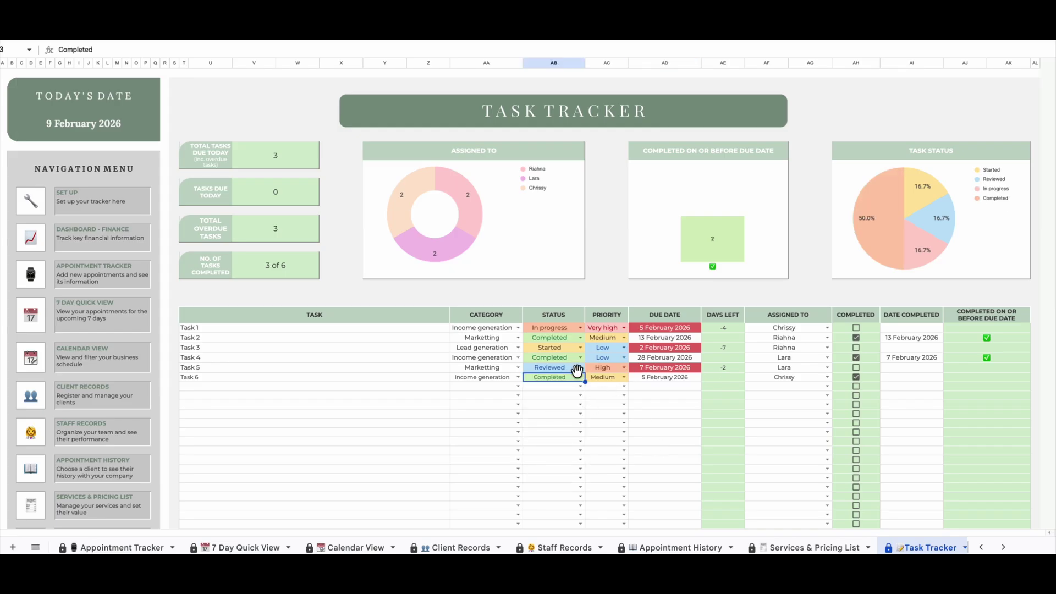
pyautogui.doubleClick(908, 377)
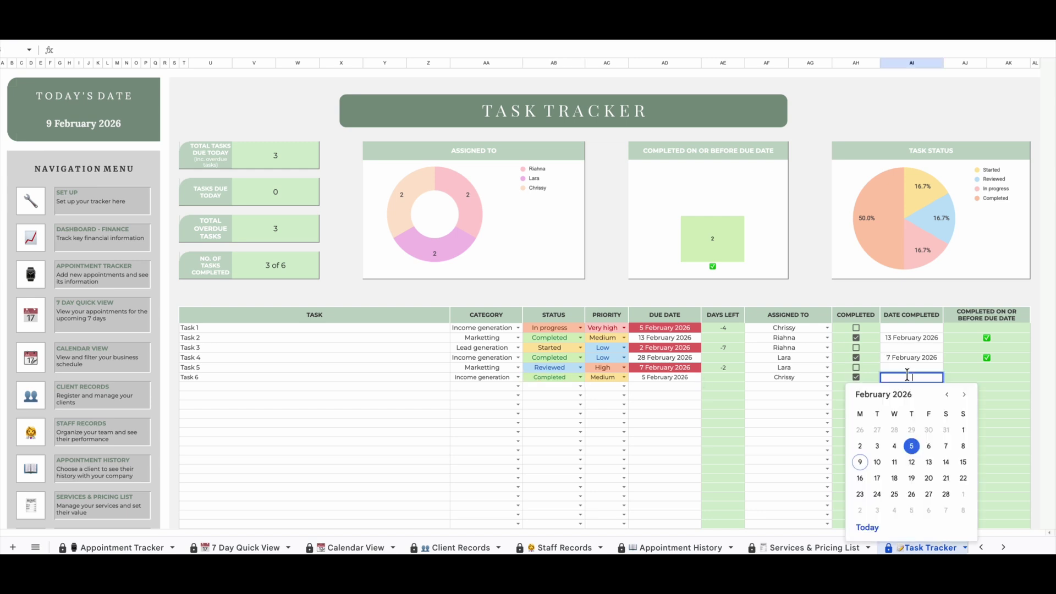
pyautogui.click(862, 469)
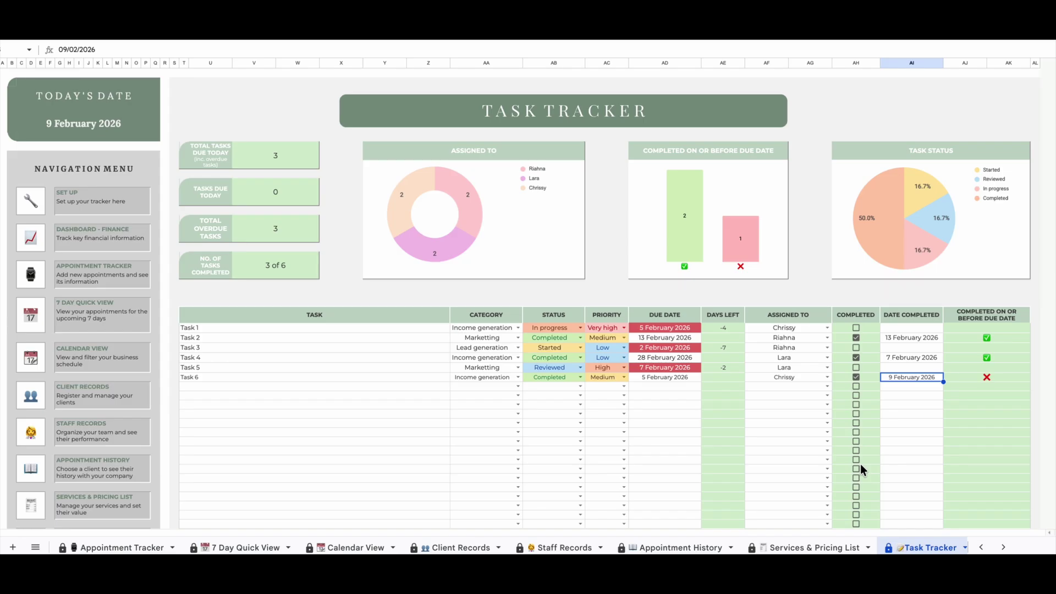
# Open the Task by team member sheet, select the second listed team member and review their due and overdue task totals
pyautogui.click(1003, 547)
pyautogui.click(738, 547)
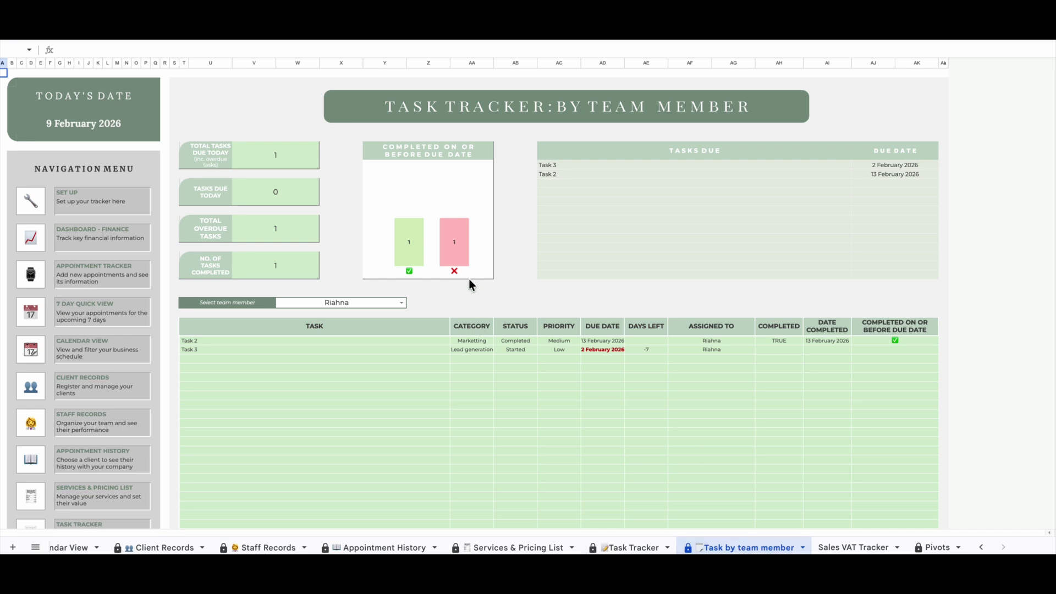
pyautogui.click(402, 303)
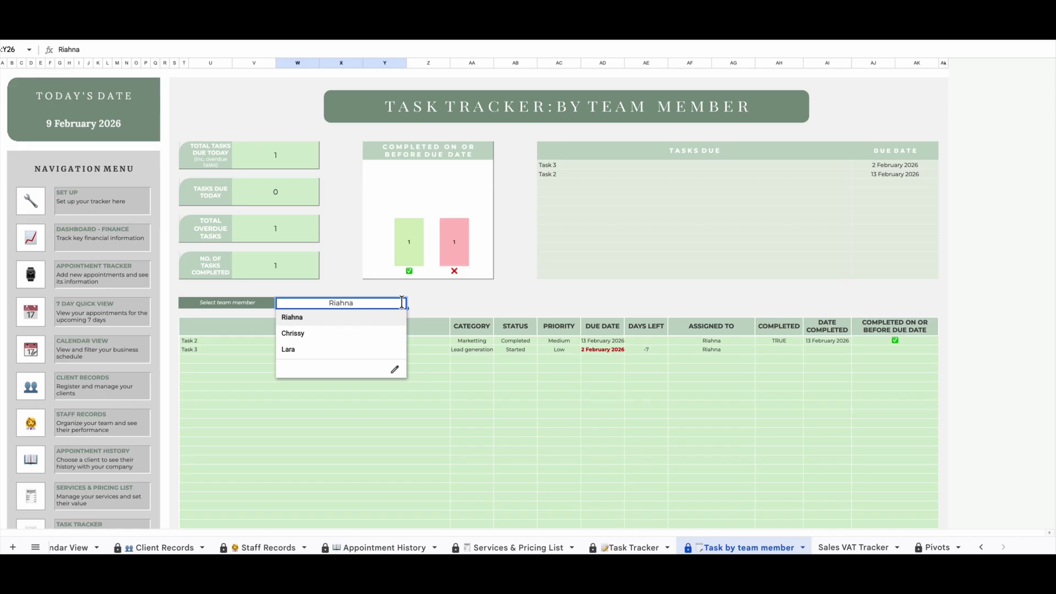
pyautogui.click(376, 334)
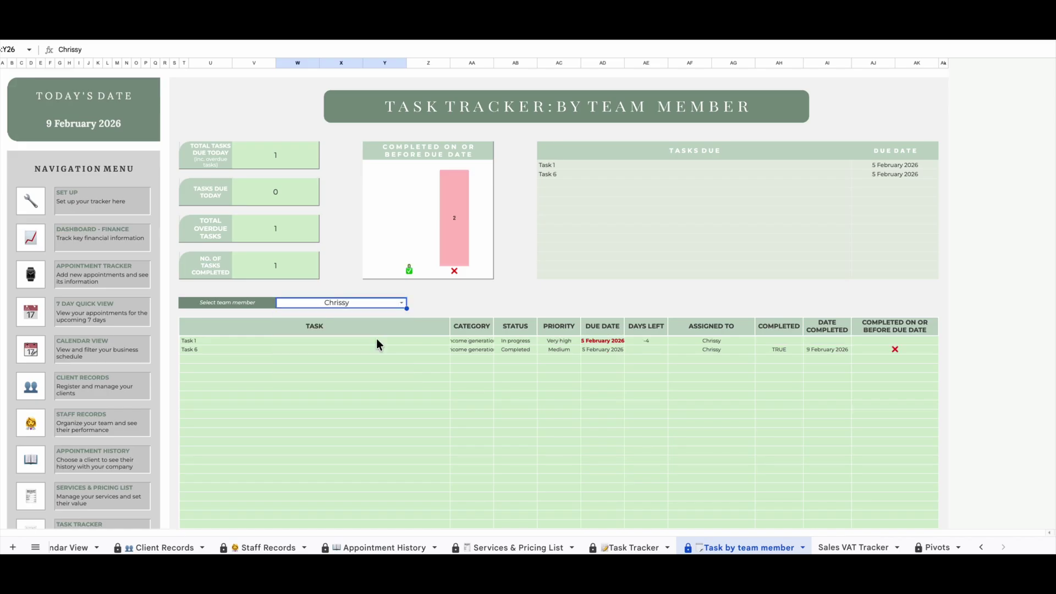
pyautogui.click(288, 161)
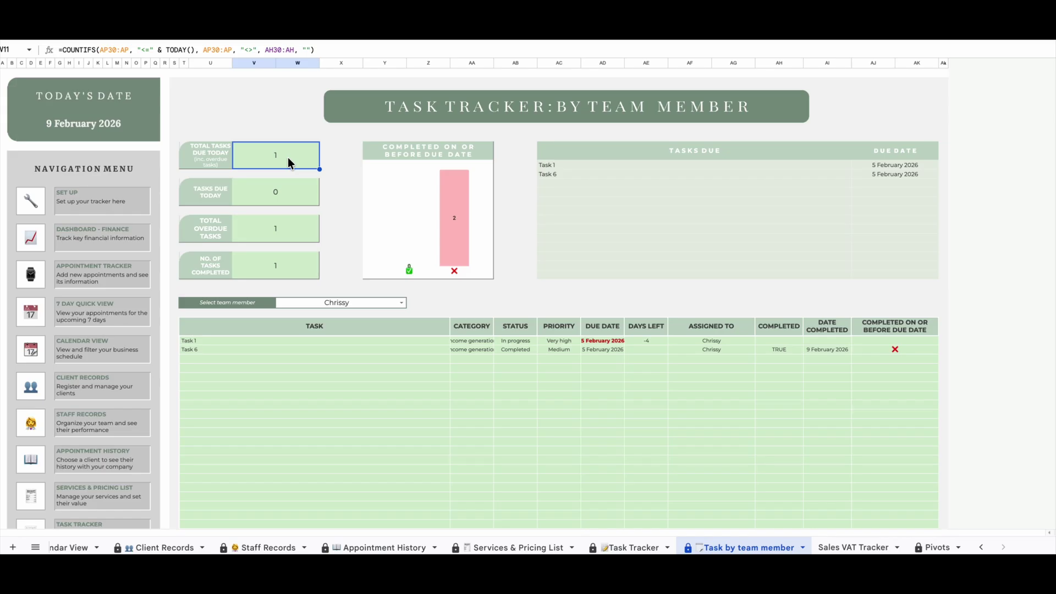
pyautogui.click(285, 191)
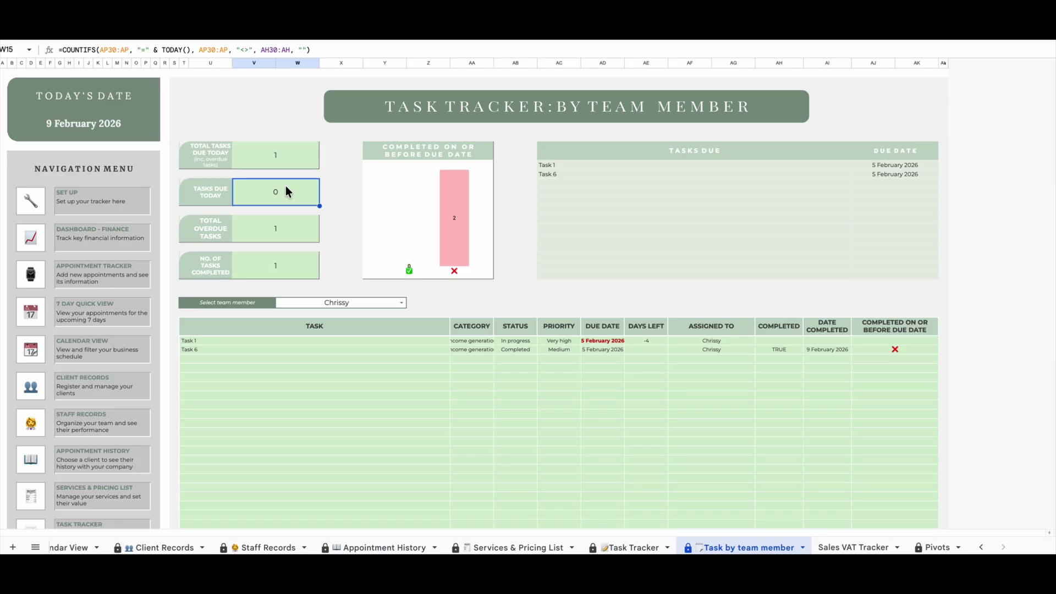
pyautogui.click(281, 223)
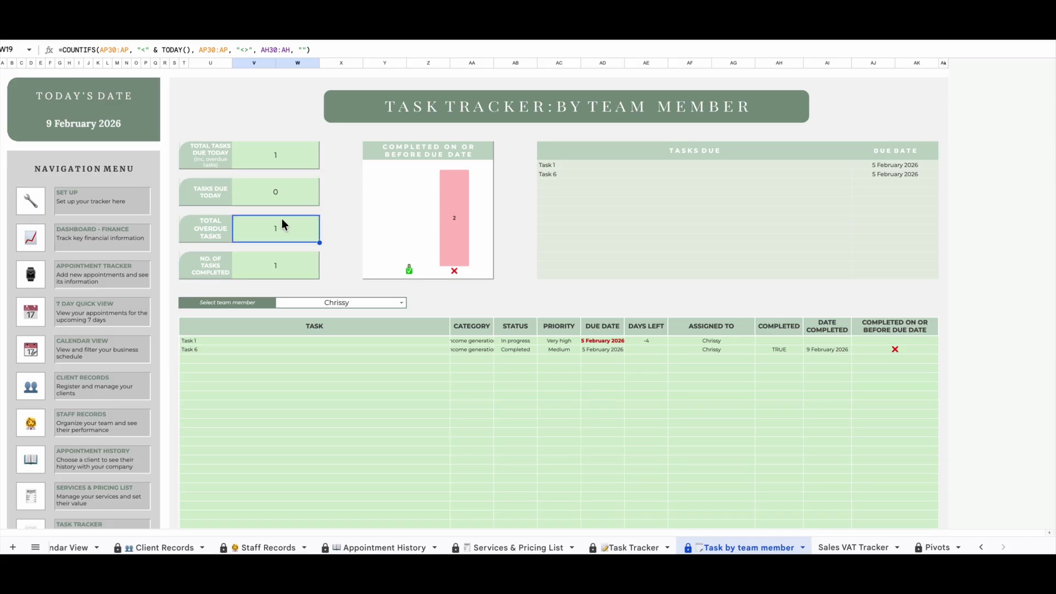
pyautogui.press('Down')
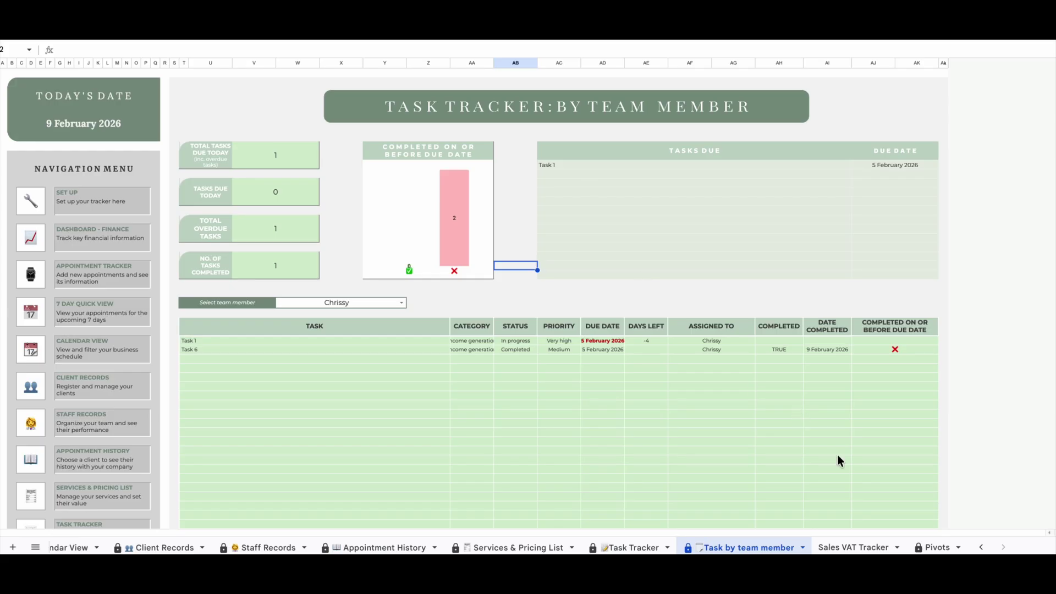
# Open the Sales VAT Tracker and set the starting month of its monthly overview to 1 January 2026
pyautogui.click(854, 548)
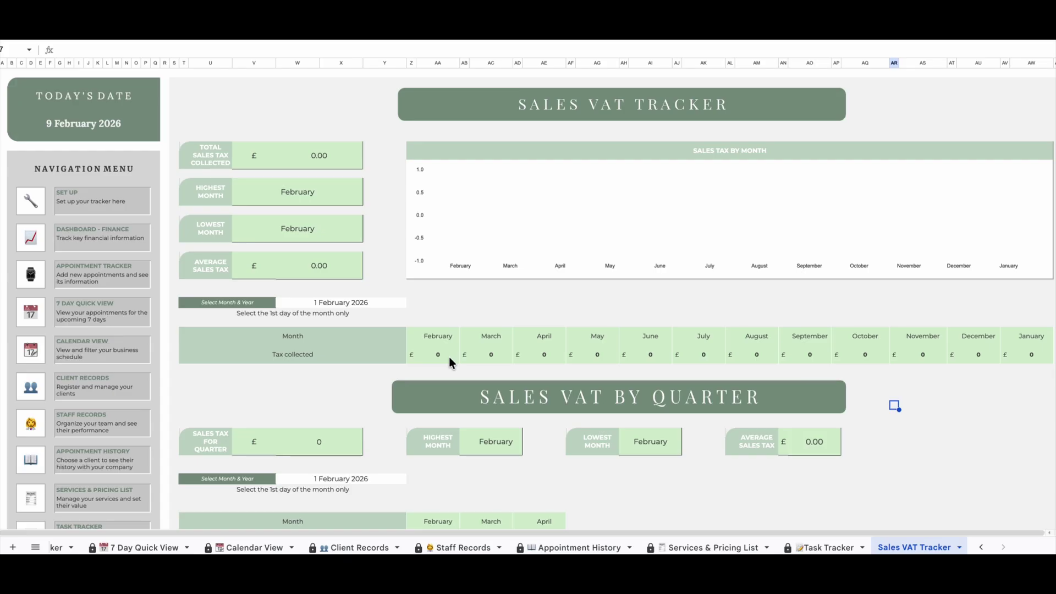
pyautogui.click(981, 547)
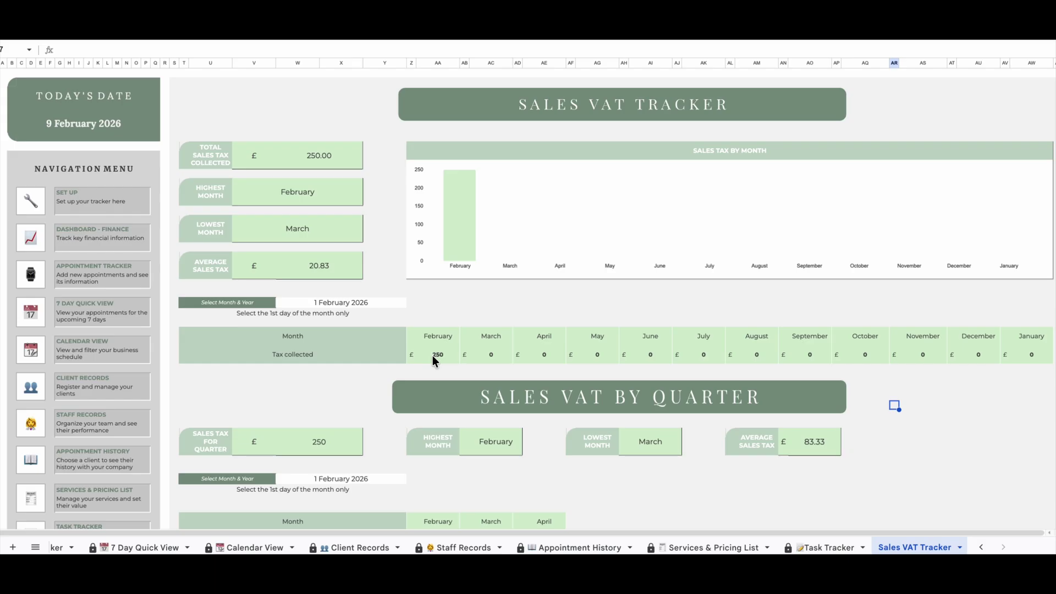
pyautogui.doubleClick(365, 301)
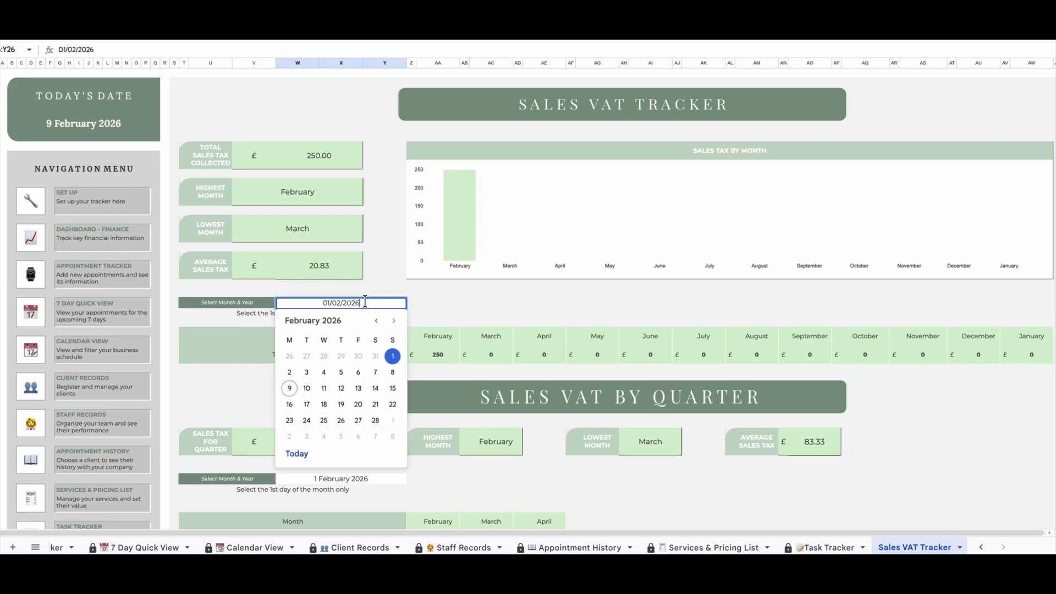
pyautogui.click(377, 321)
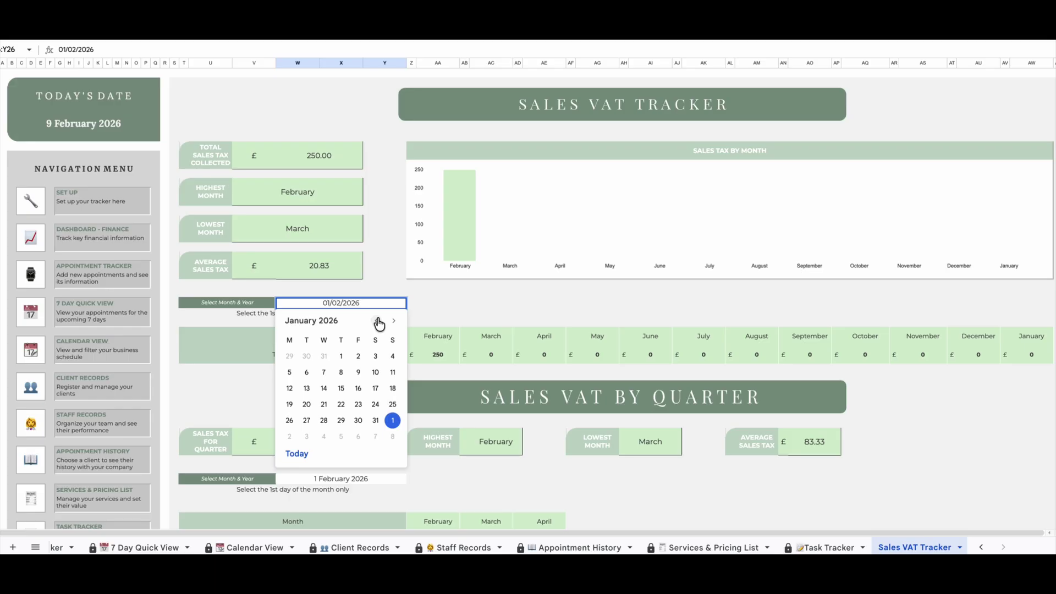
pyautogui.click(341, 356)
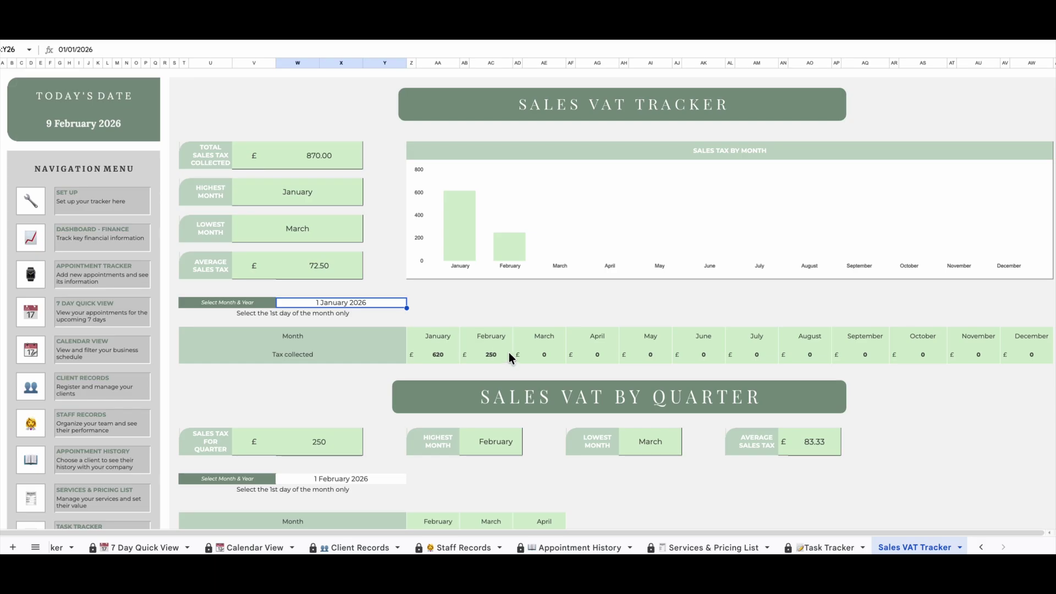
# Set the starting month of the Sales VAT by Quarter section to 1 January 2026 and review both VAT overviews
pyautogui.scroll(-3, 496, 362)
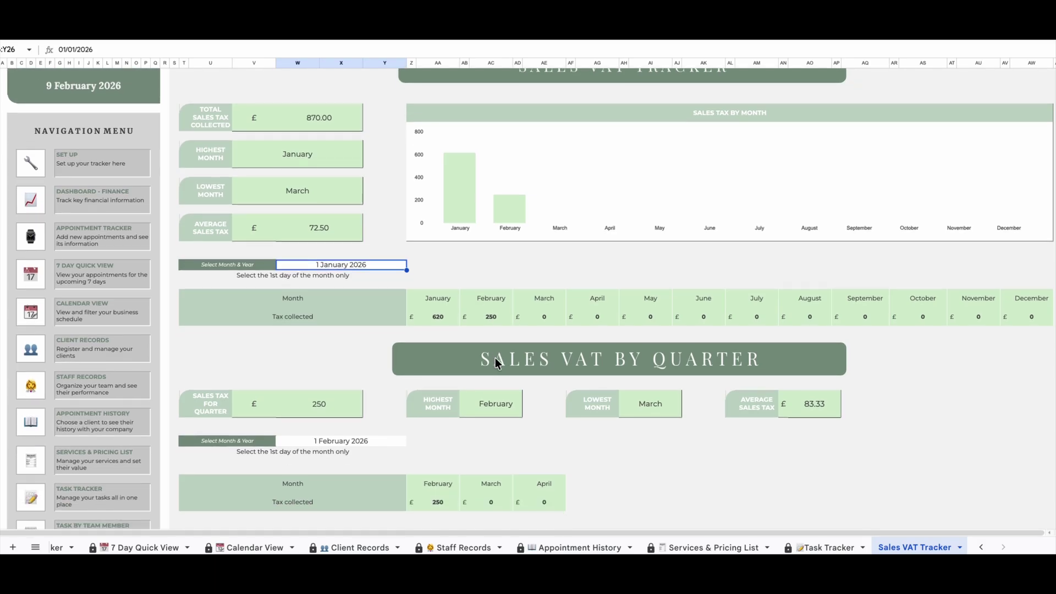
pyautogui.scroll(3, 496, 358)
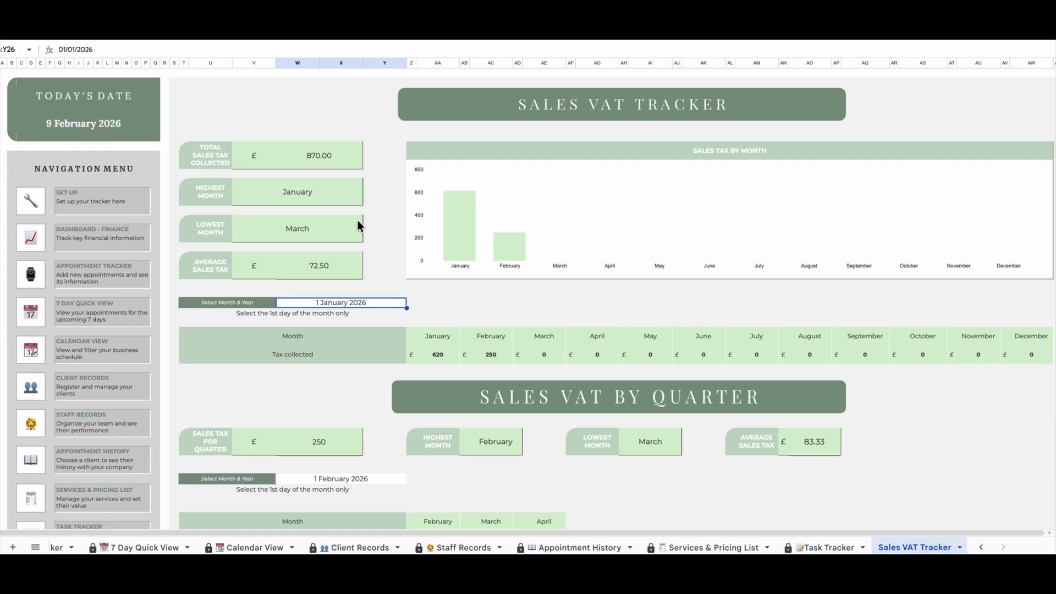
pyautogui.scroll(-1, 460, 264)
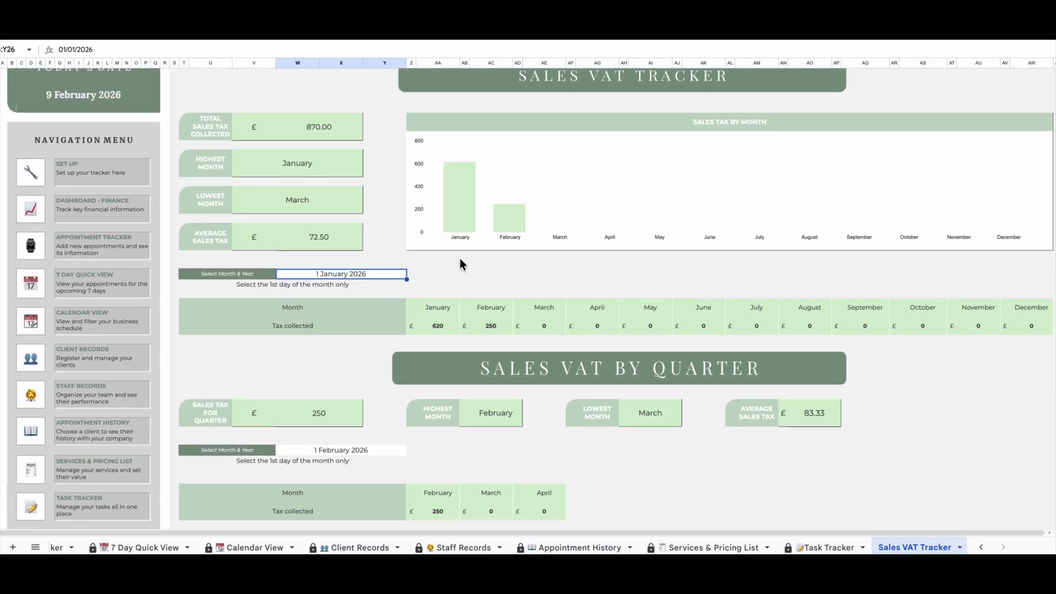
pyautogui.scroll(-4, 460, 265)
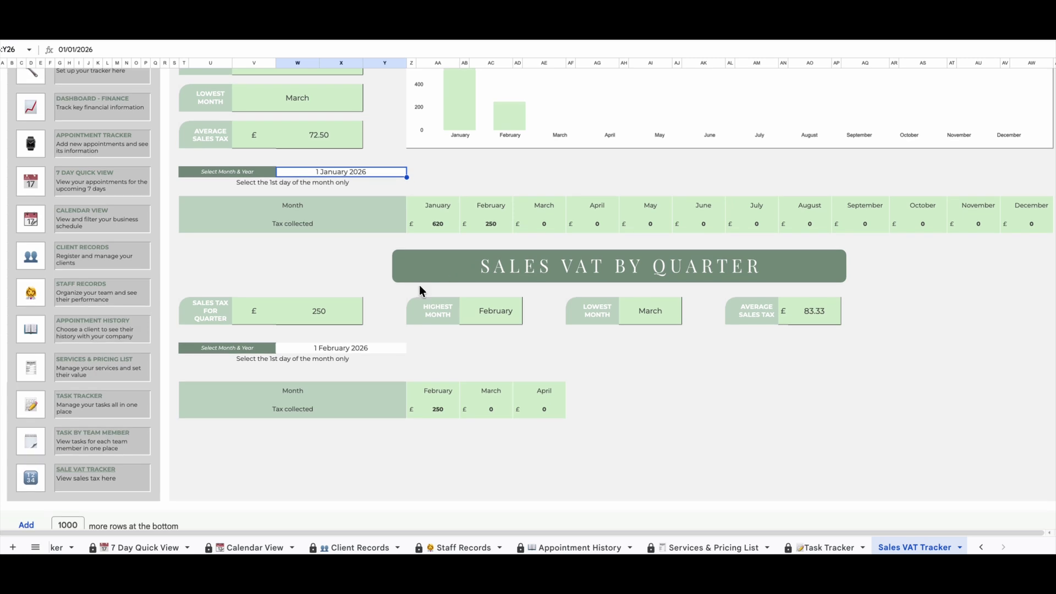
pyautogui.doubleClick(341, 347)
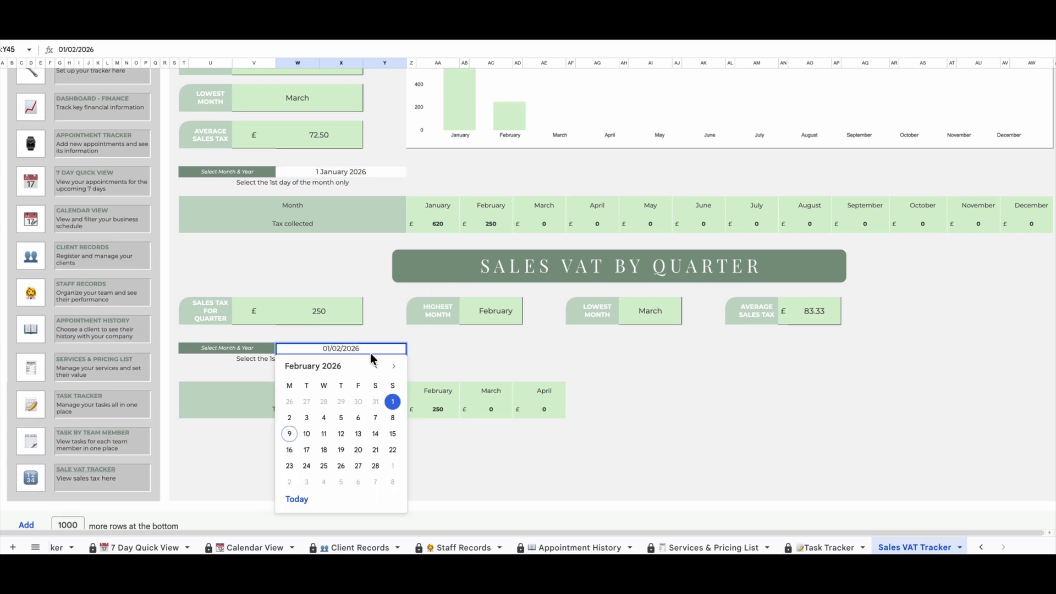
pyautogui.click(376, 367)
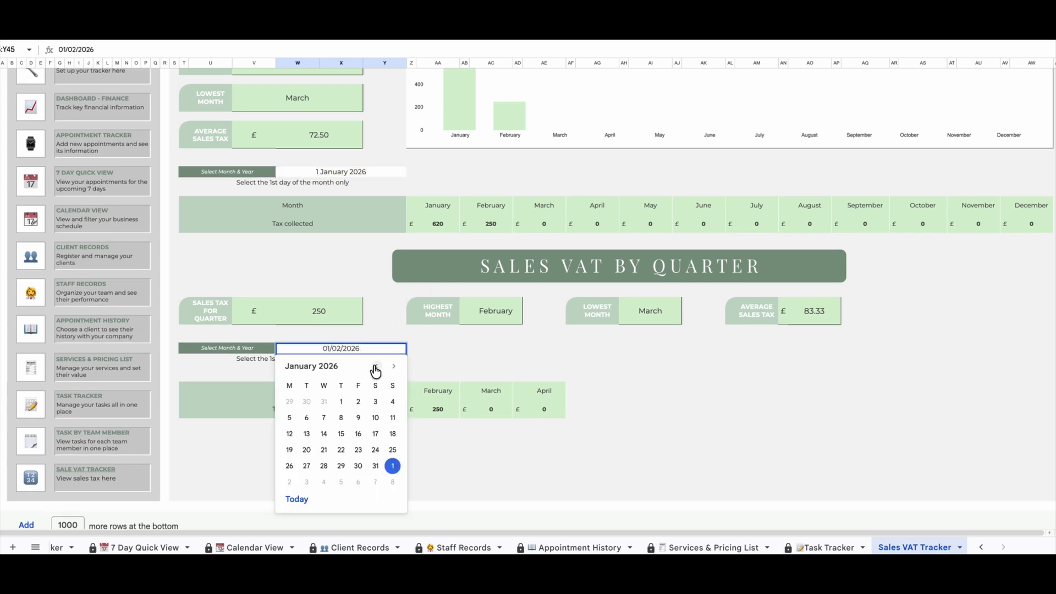
pyautogui.click(341, 403)
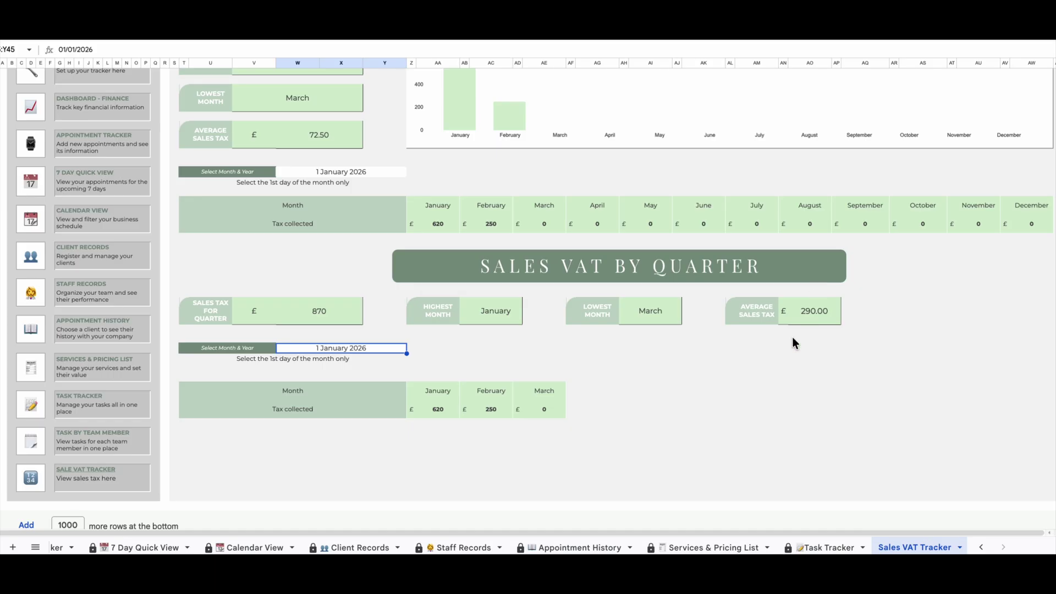
pyautogui.scroll(3, 748, 390)
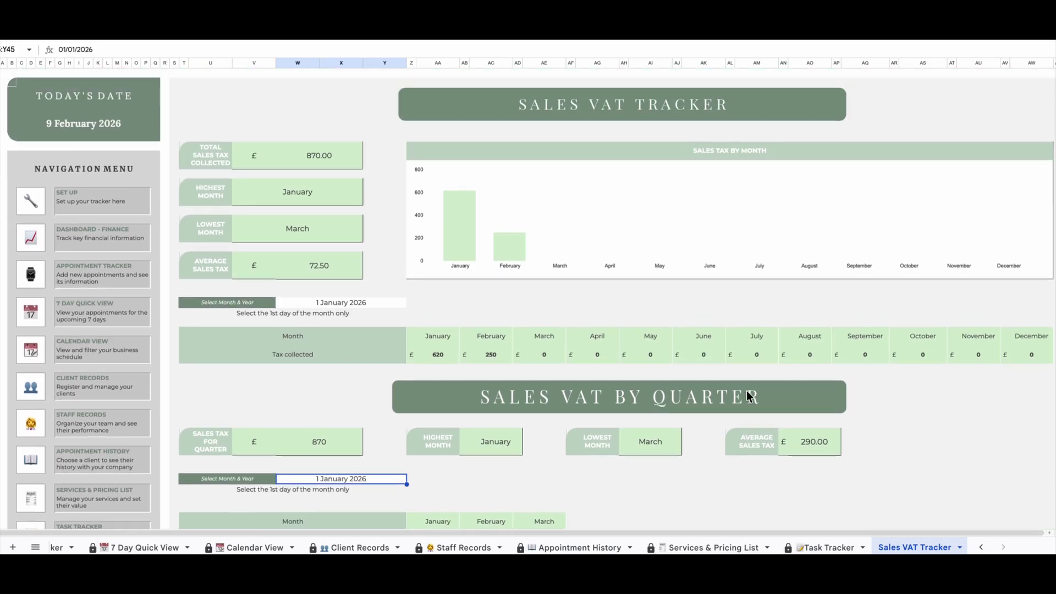